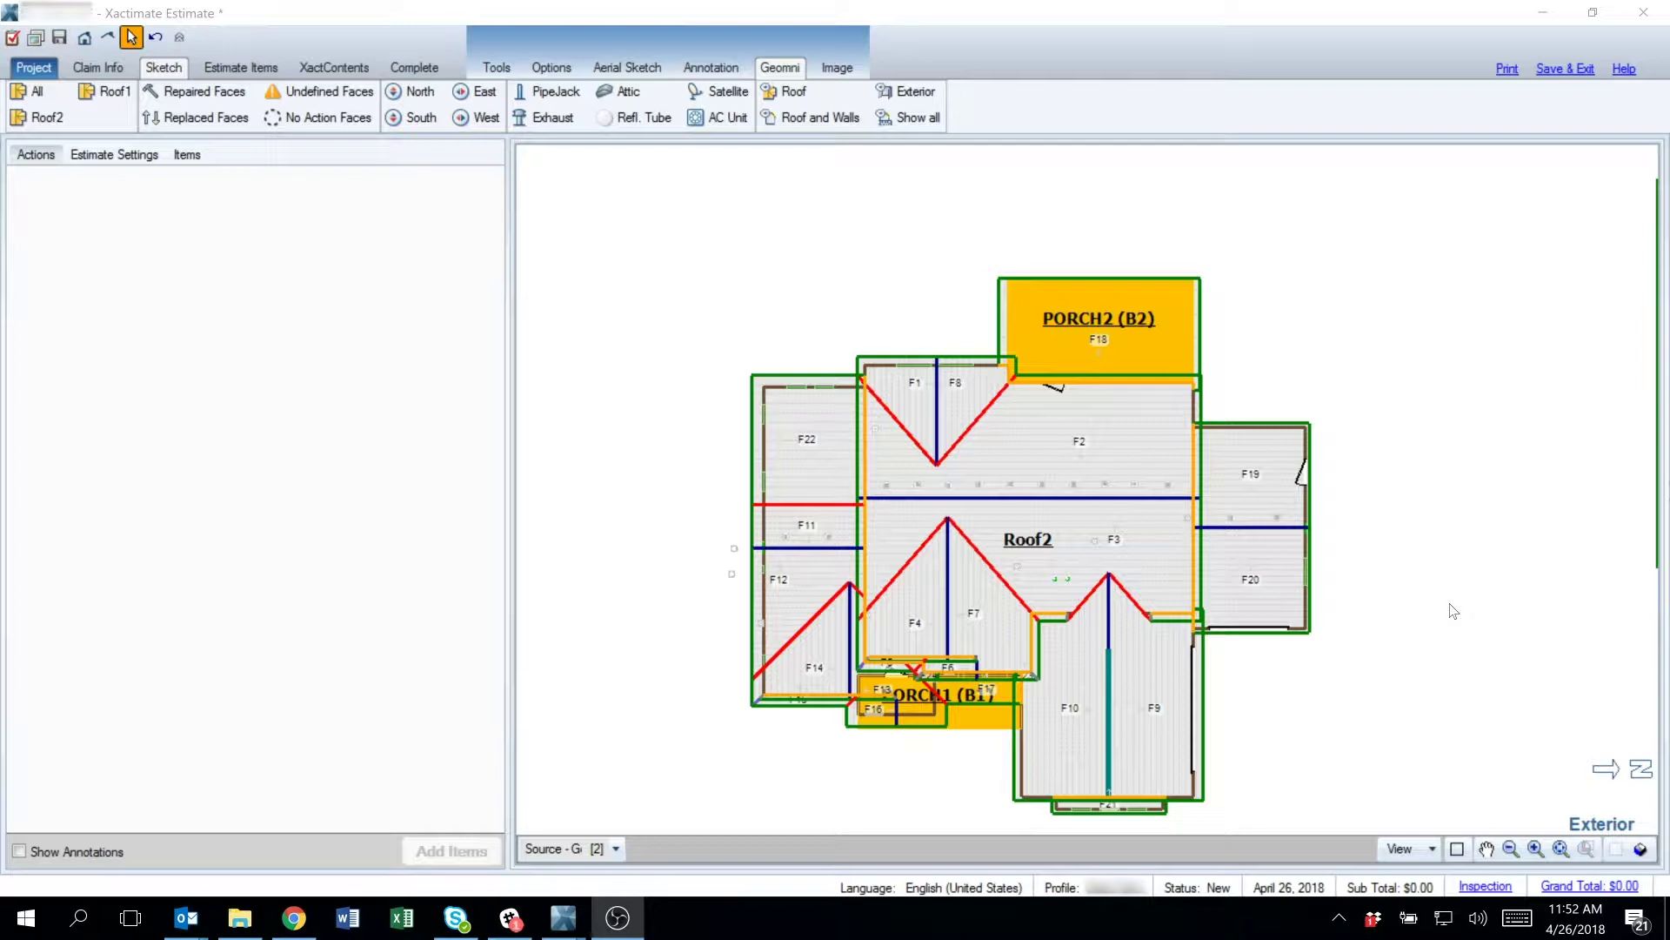
Review the Ice and Water Barrier user defaults, then cancel the User Settings dialog unsaved
click(122, 156)
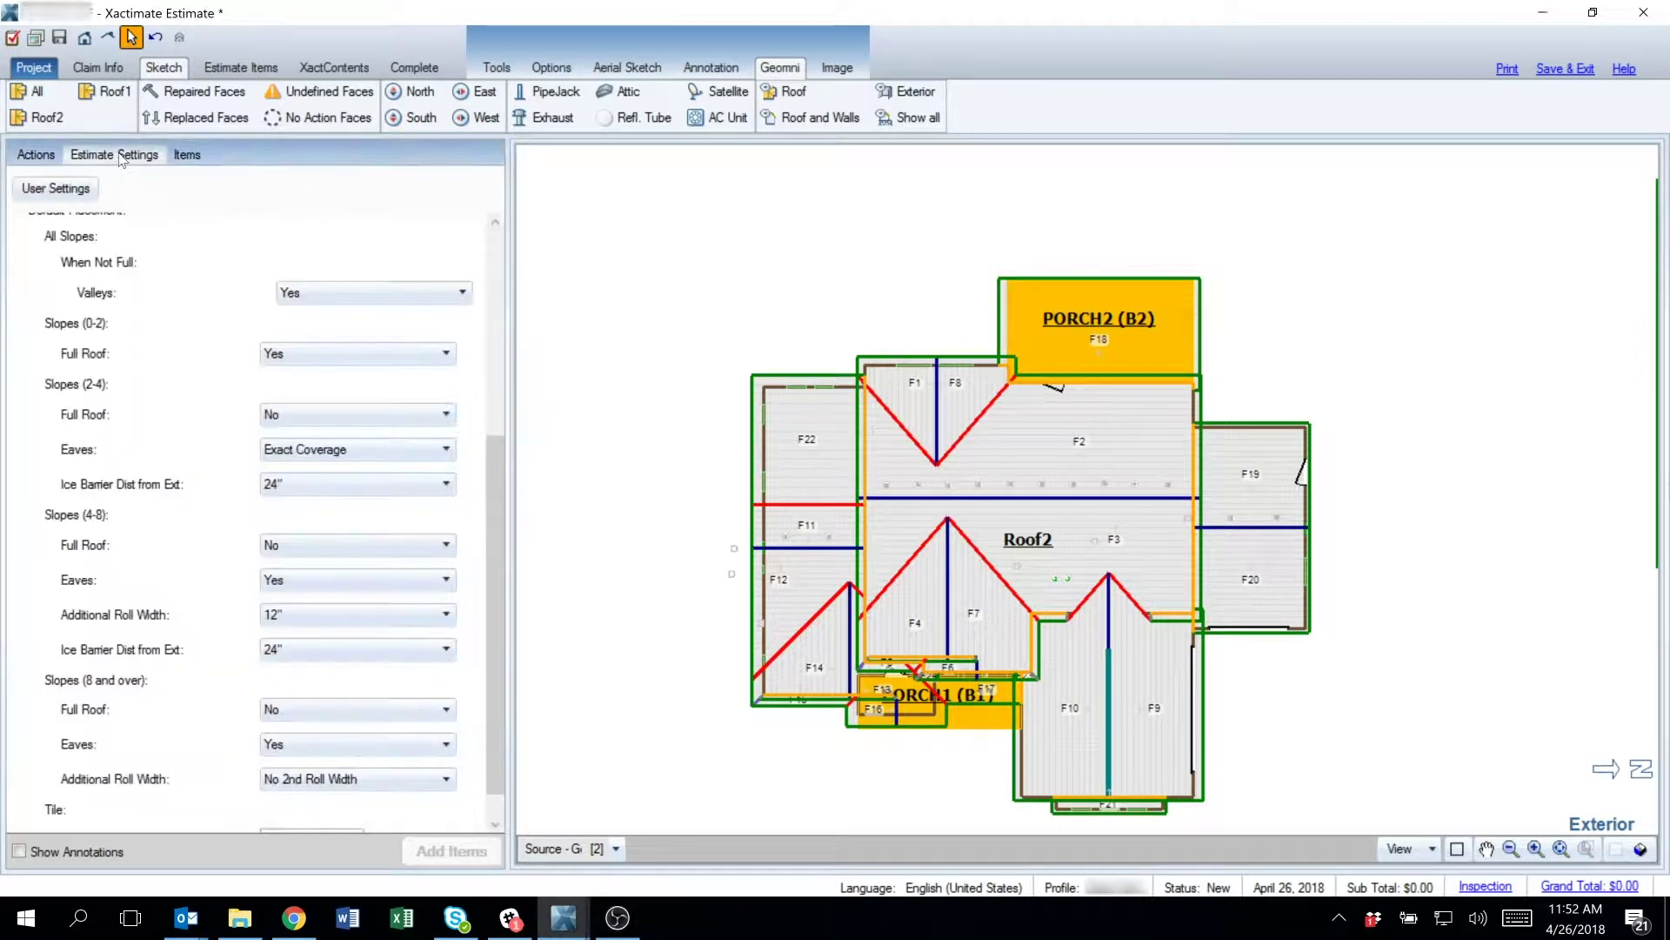
click(54, 190)
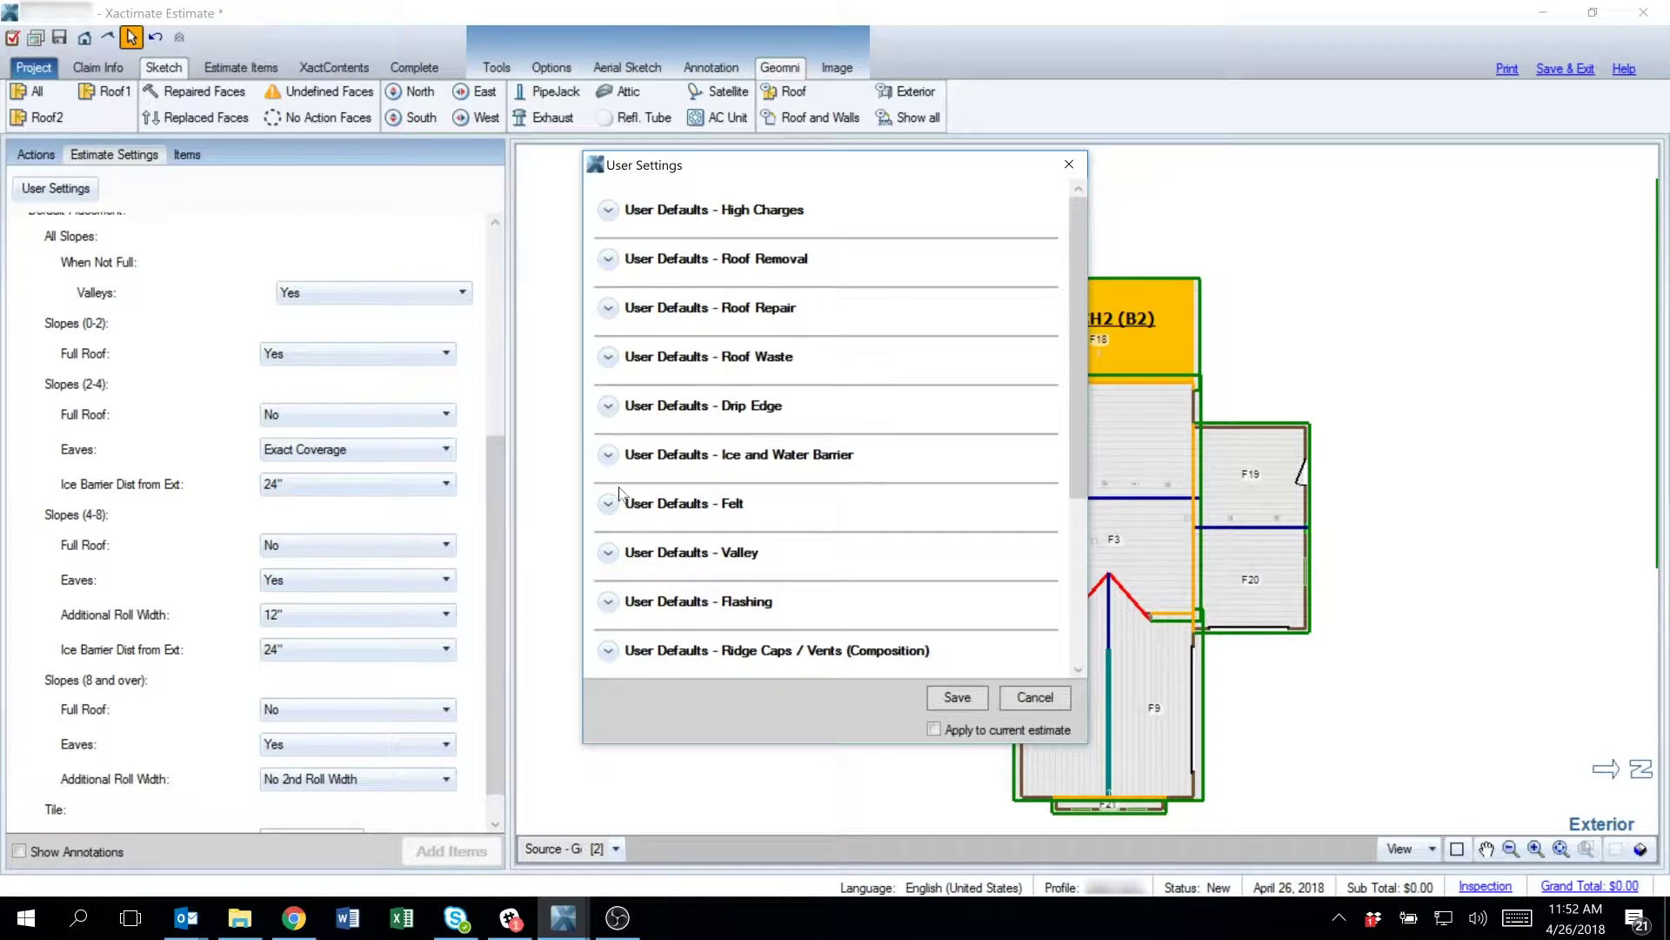
click(607, 453)
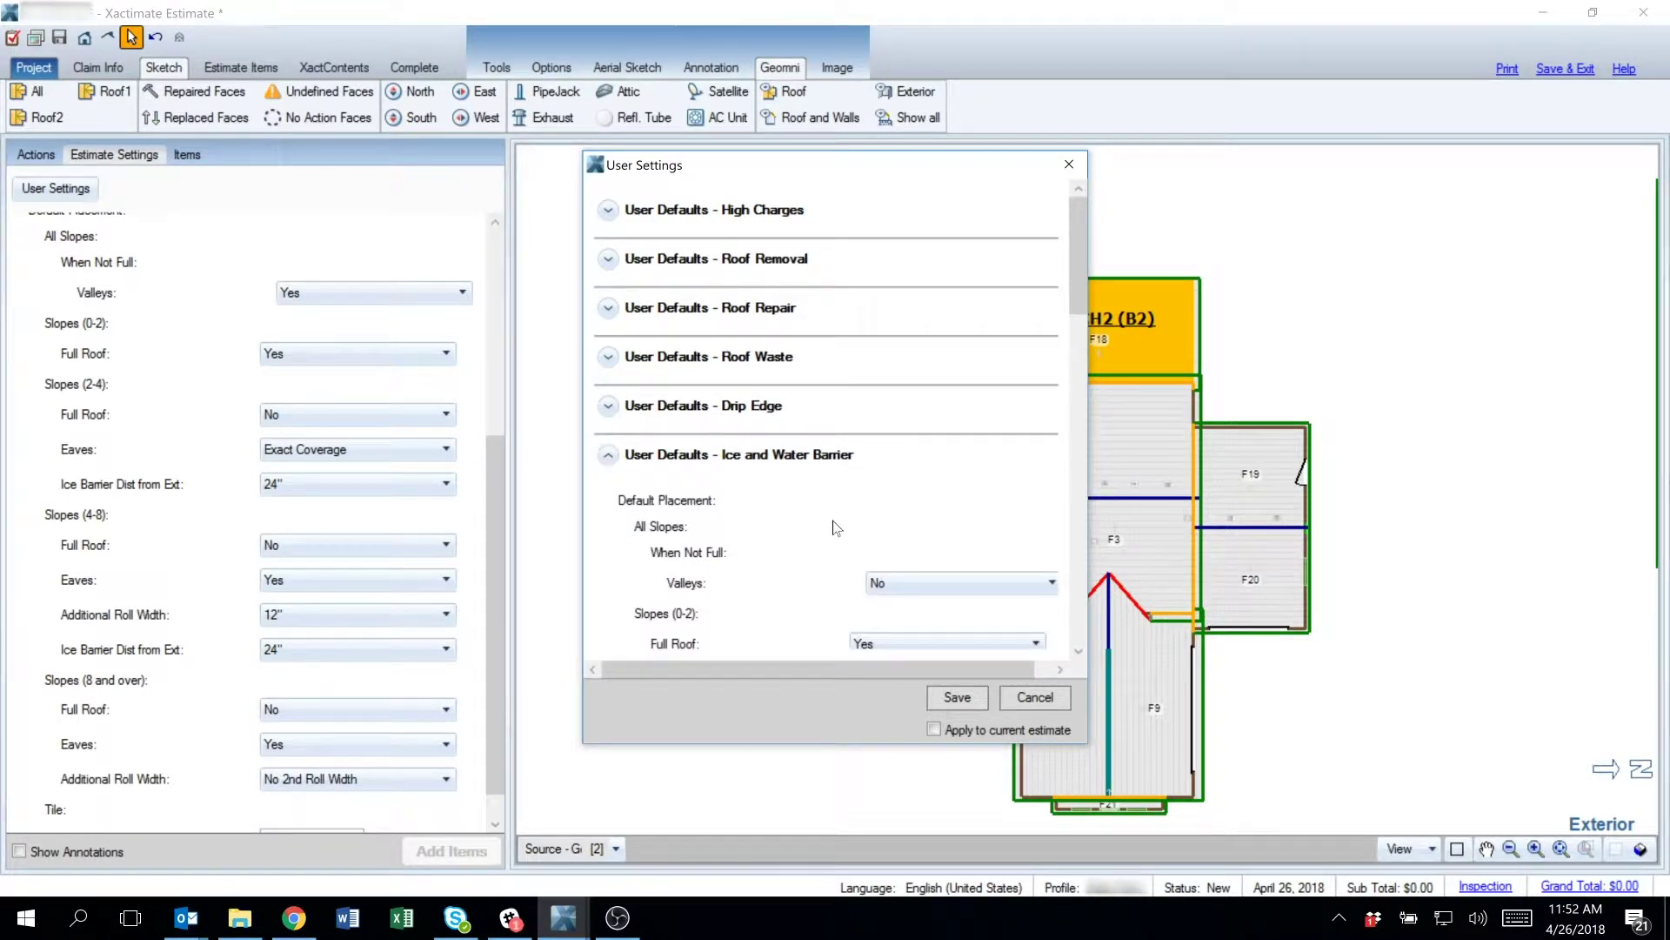
scroll(833, 526, down, 2)
scroll(832, 529, up, 1)
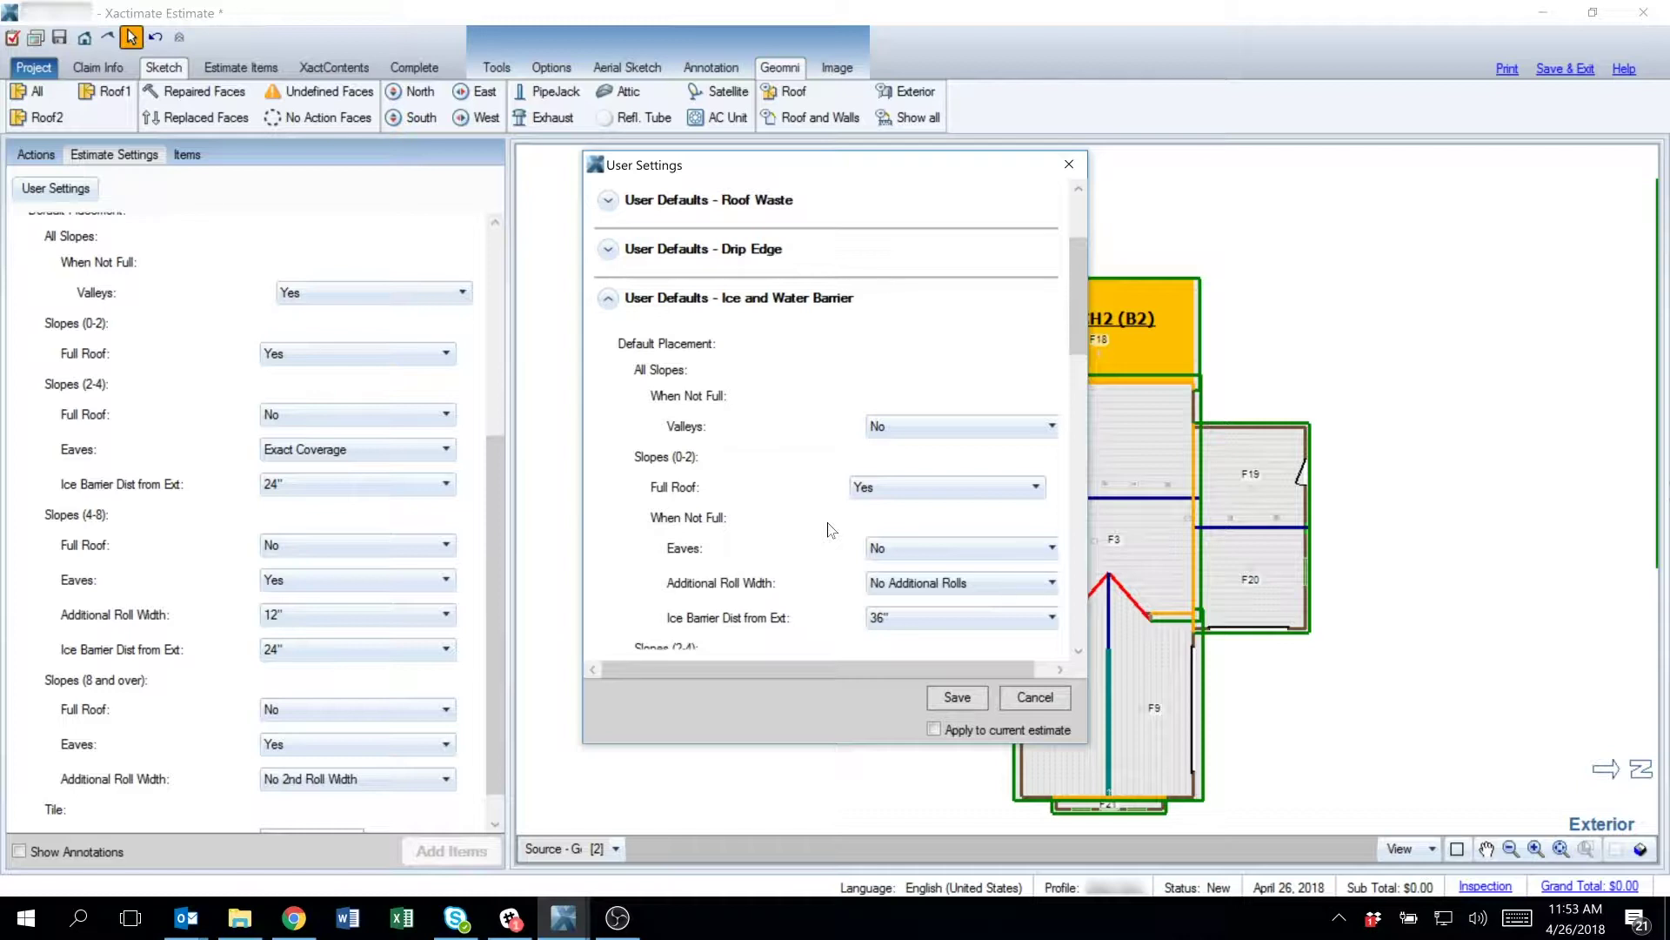
scroll(831, 529, up, 3)
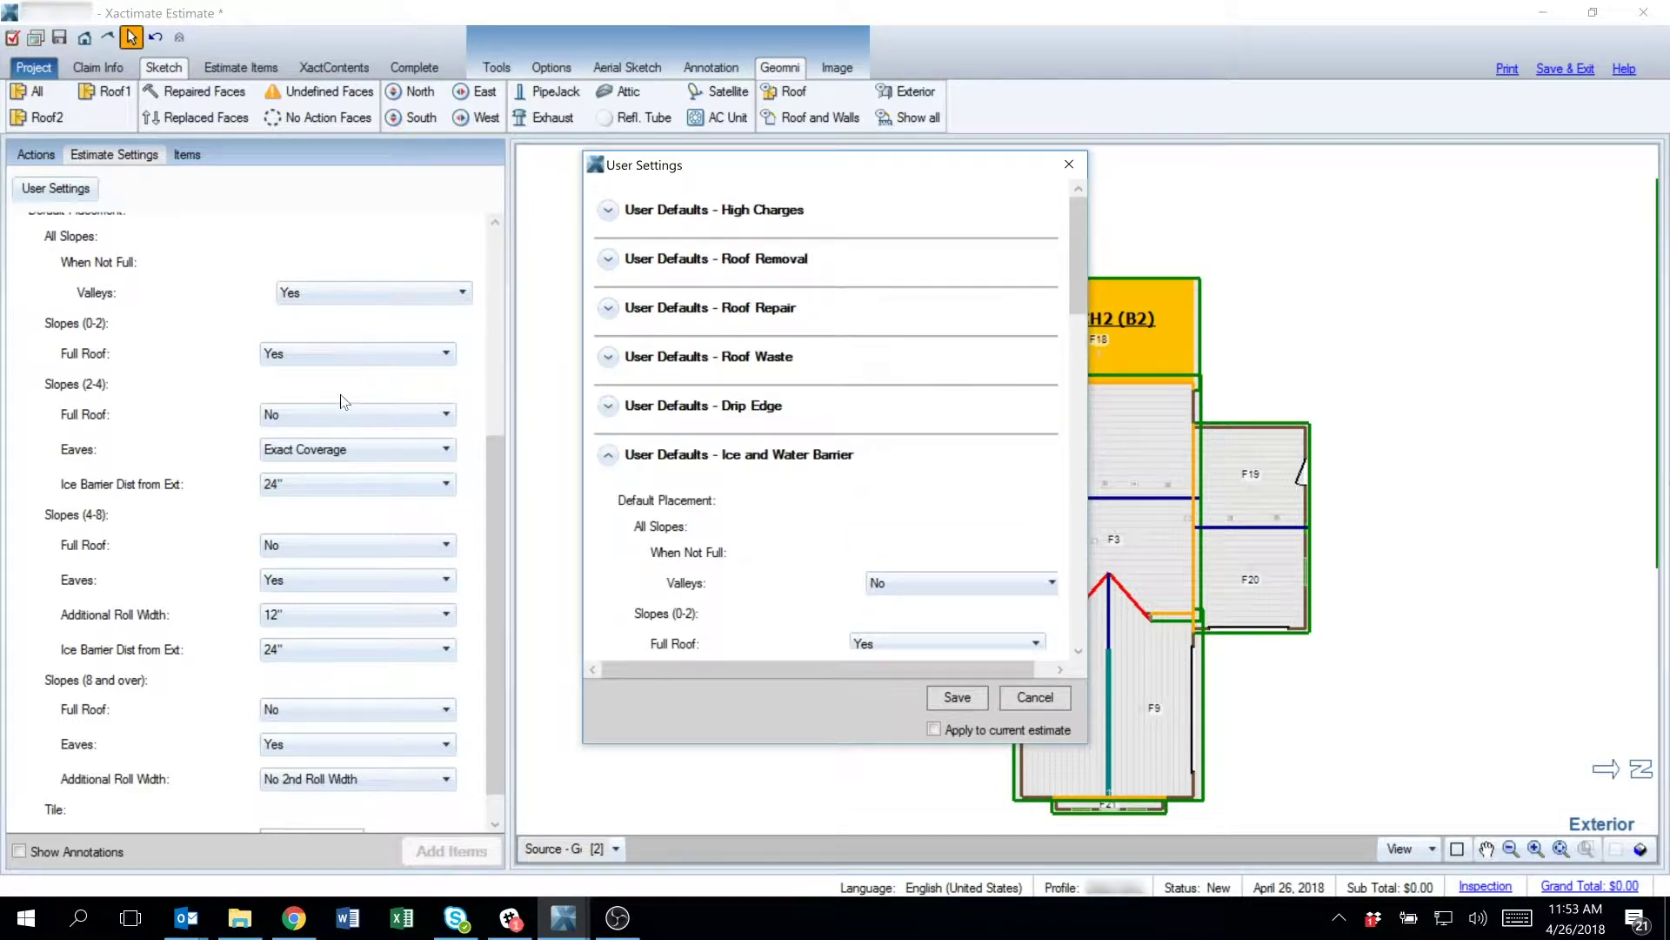
click(1056, 698)
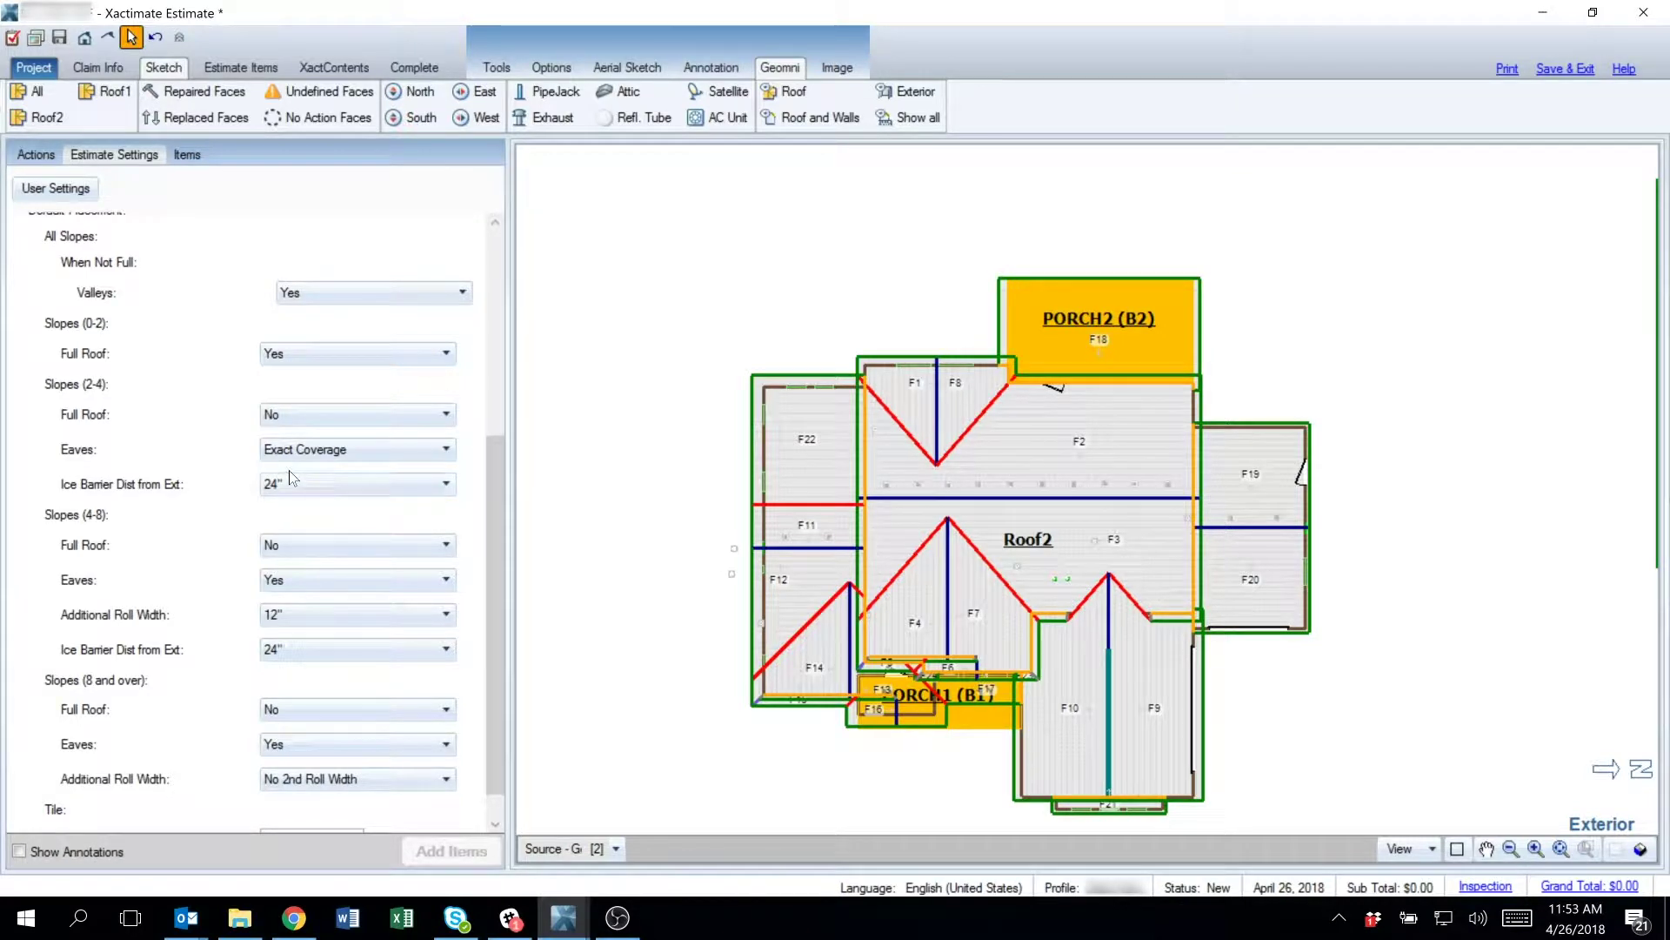
scroll(271, 374, up, 1)
scroll(271, 374, up, 1)
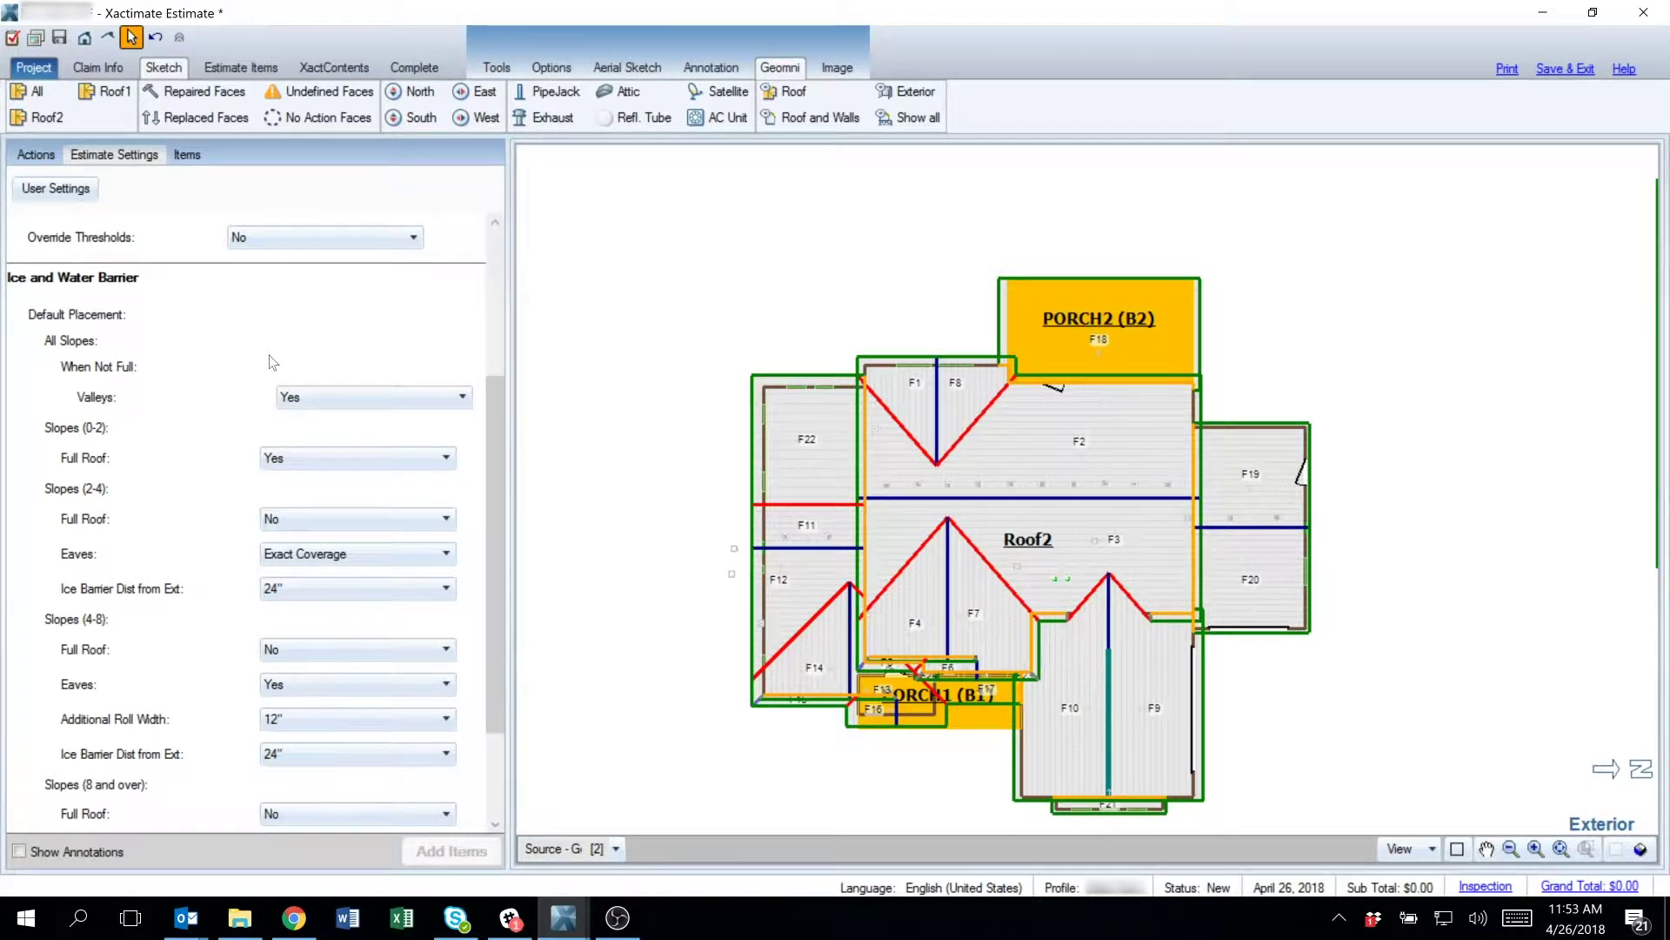
click(295, 398)
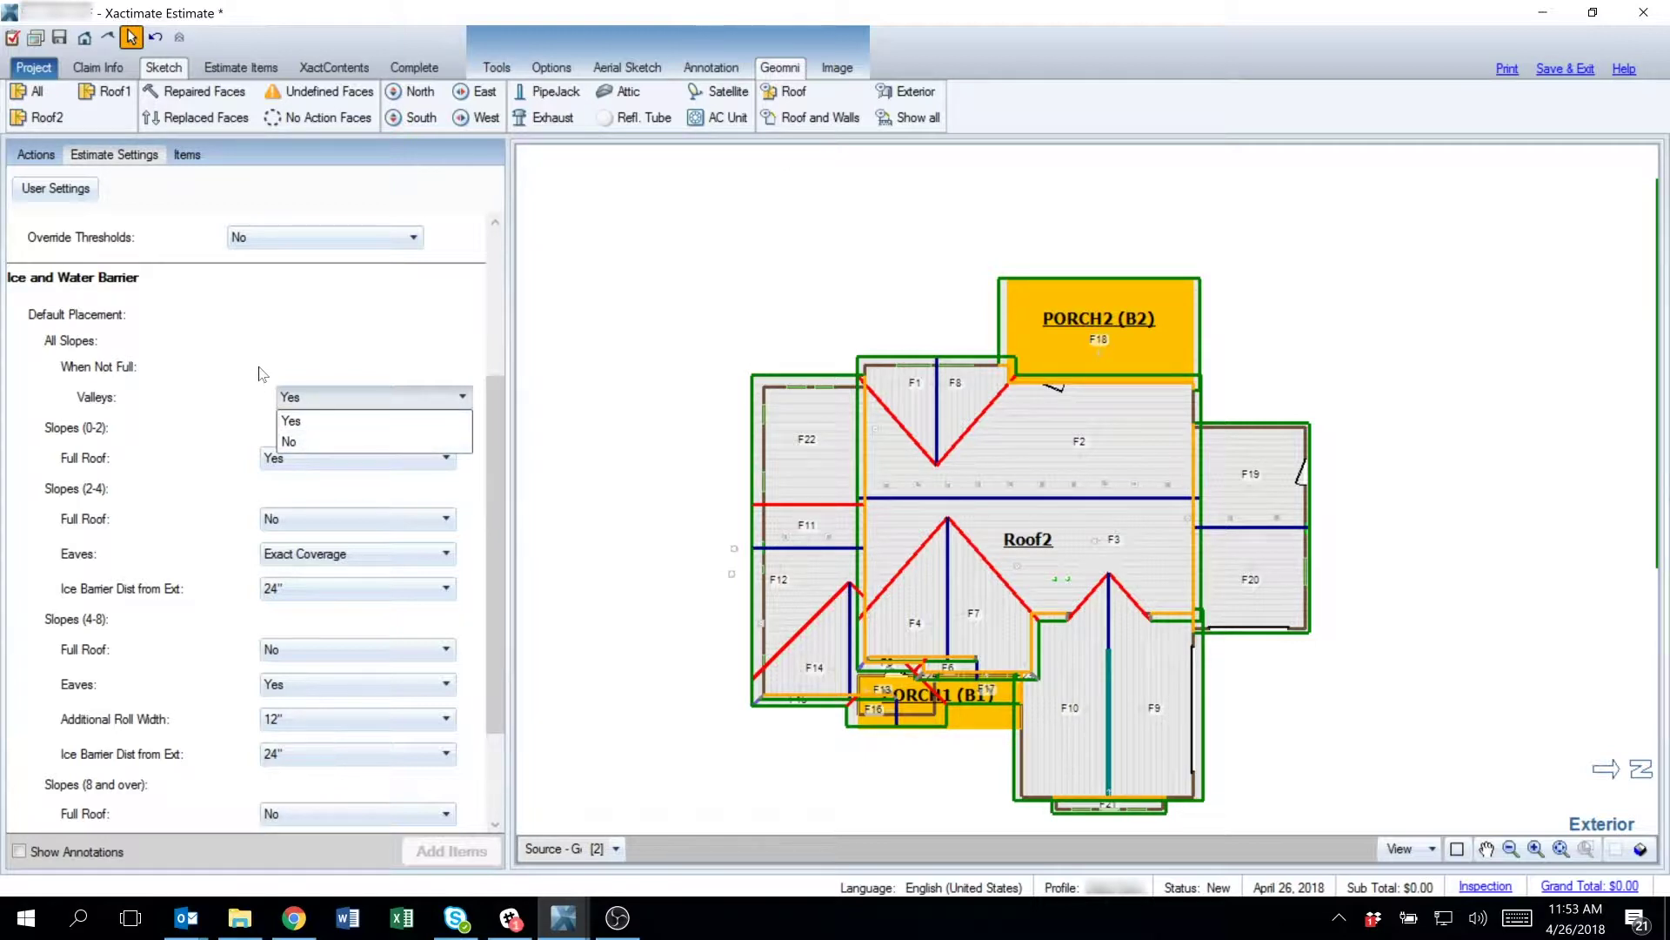
click(250, 341)
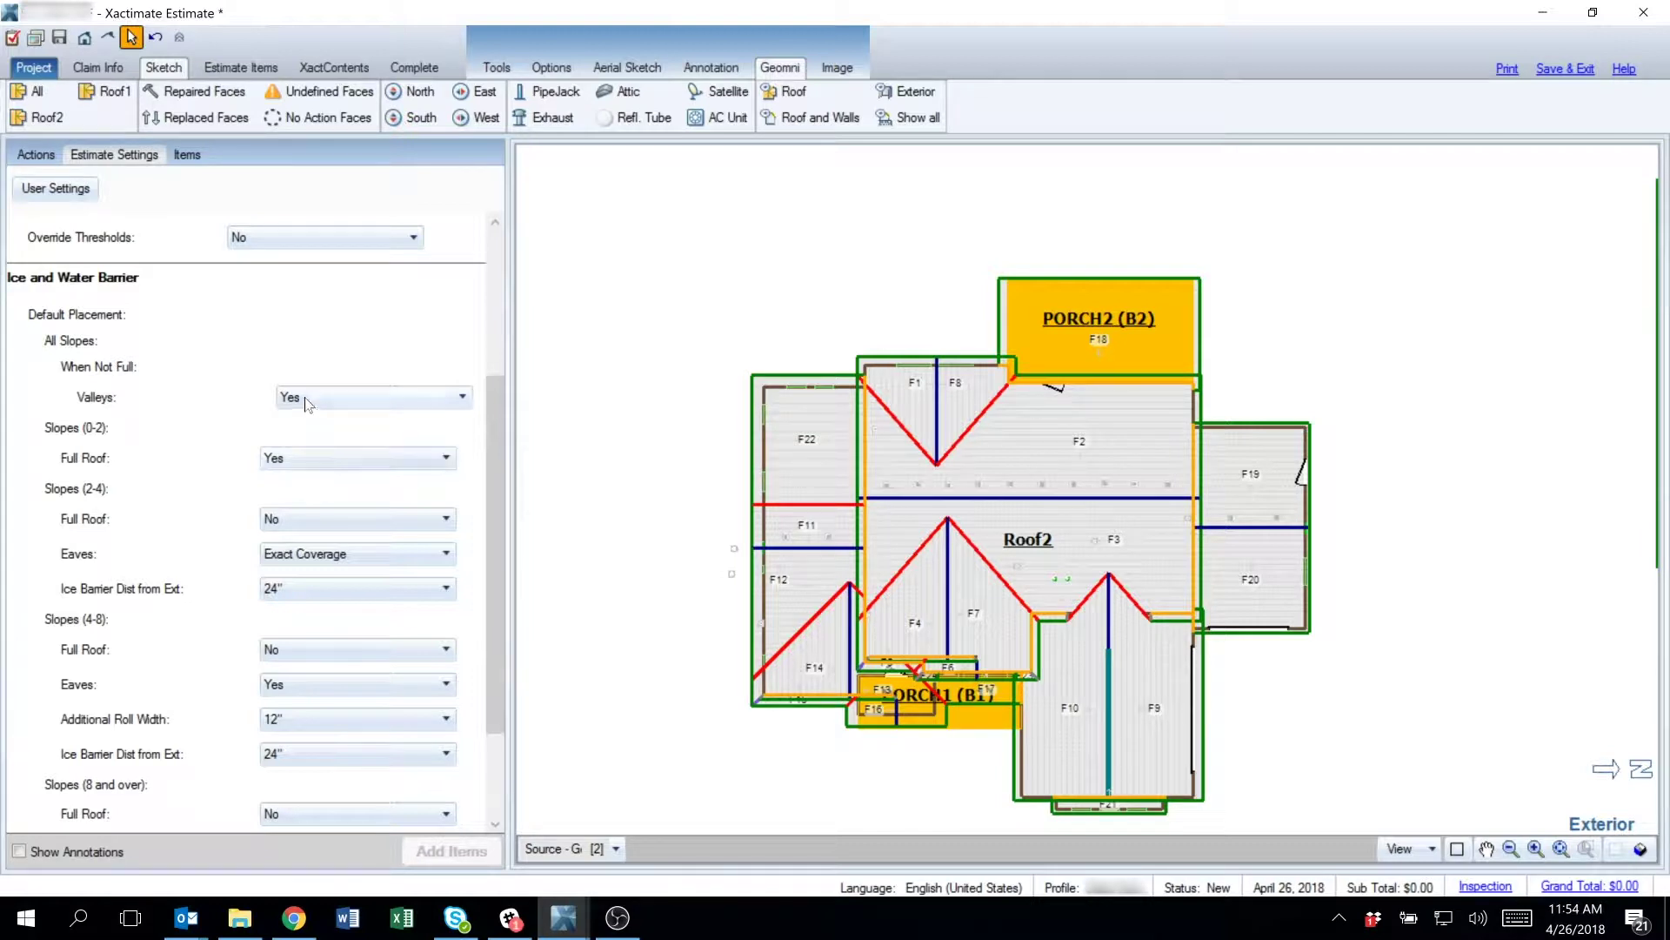
scroll(211, 426, down, 1)
scroll(211, 426, down, 1)
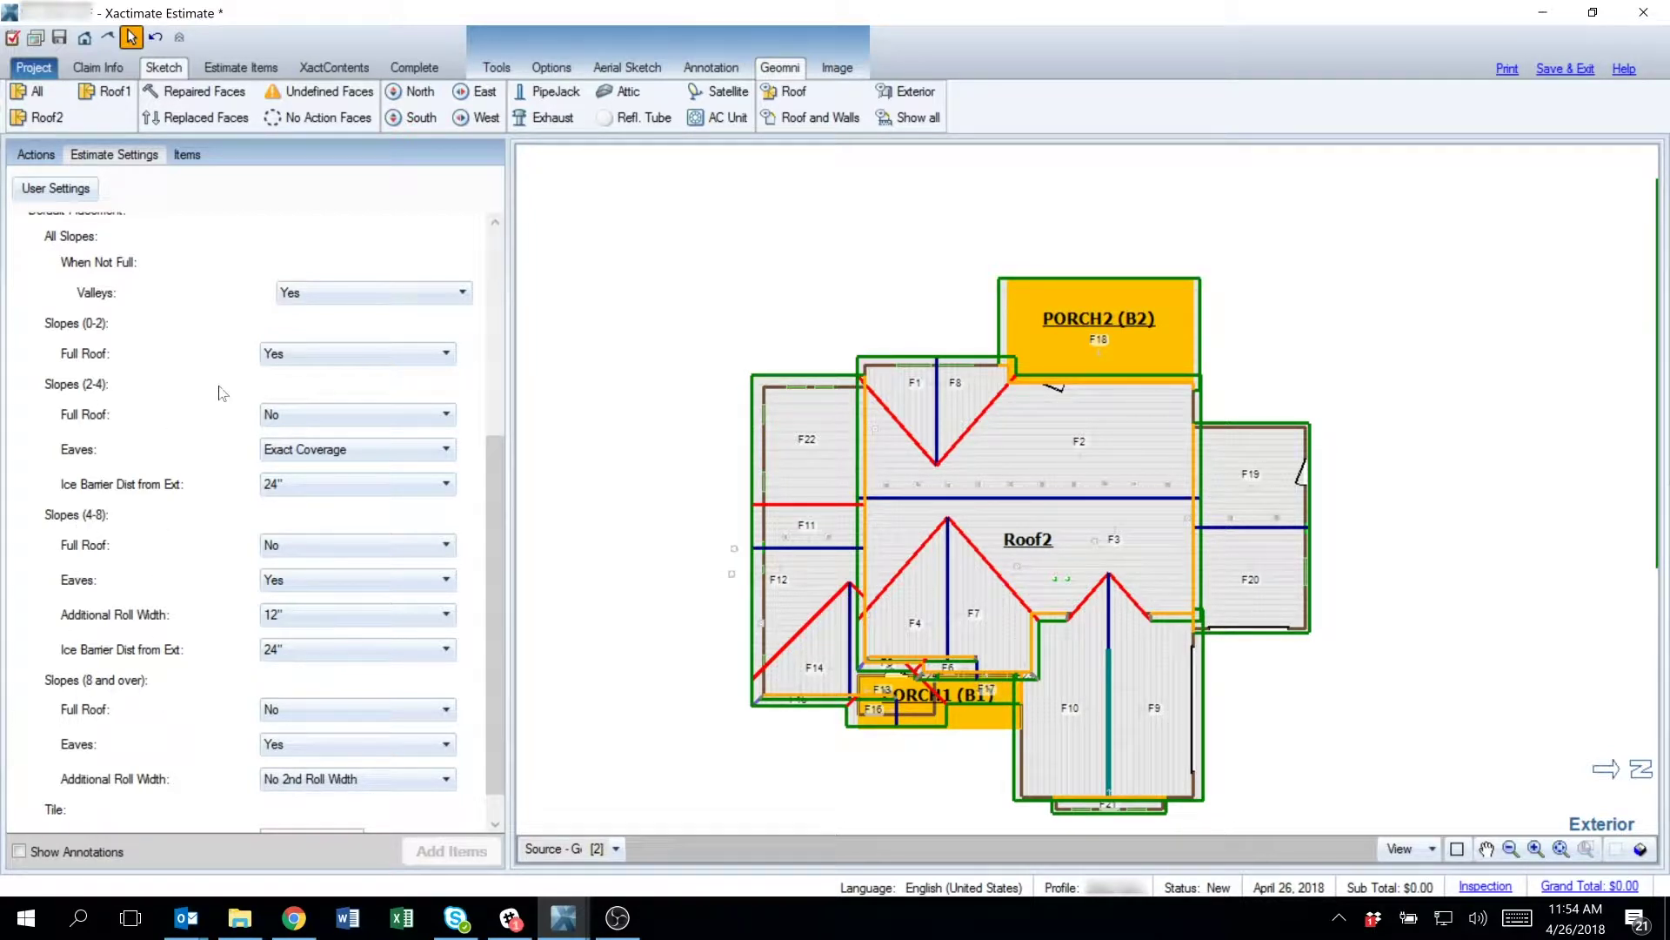
Switch the 0–2 slope Full Roof setting to No, then back to Yes
click(306, 362)
click(282, 383)
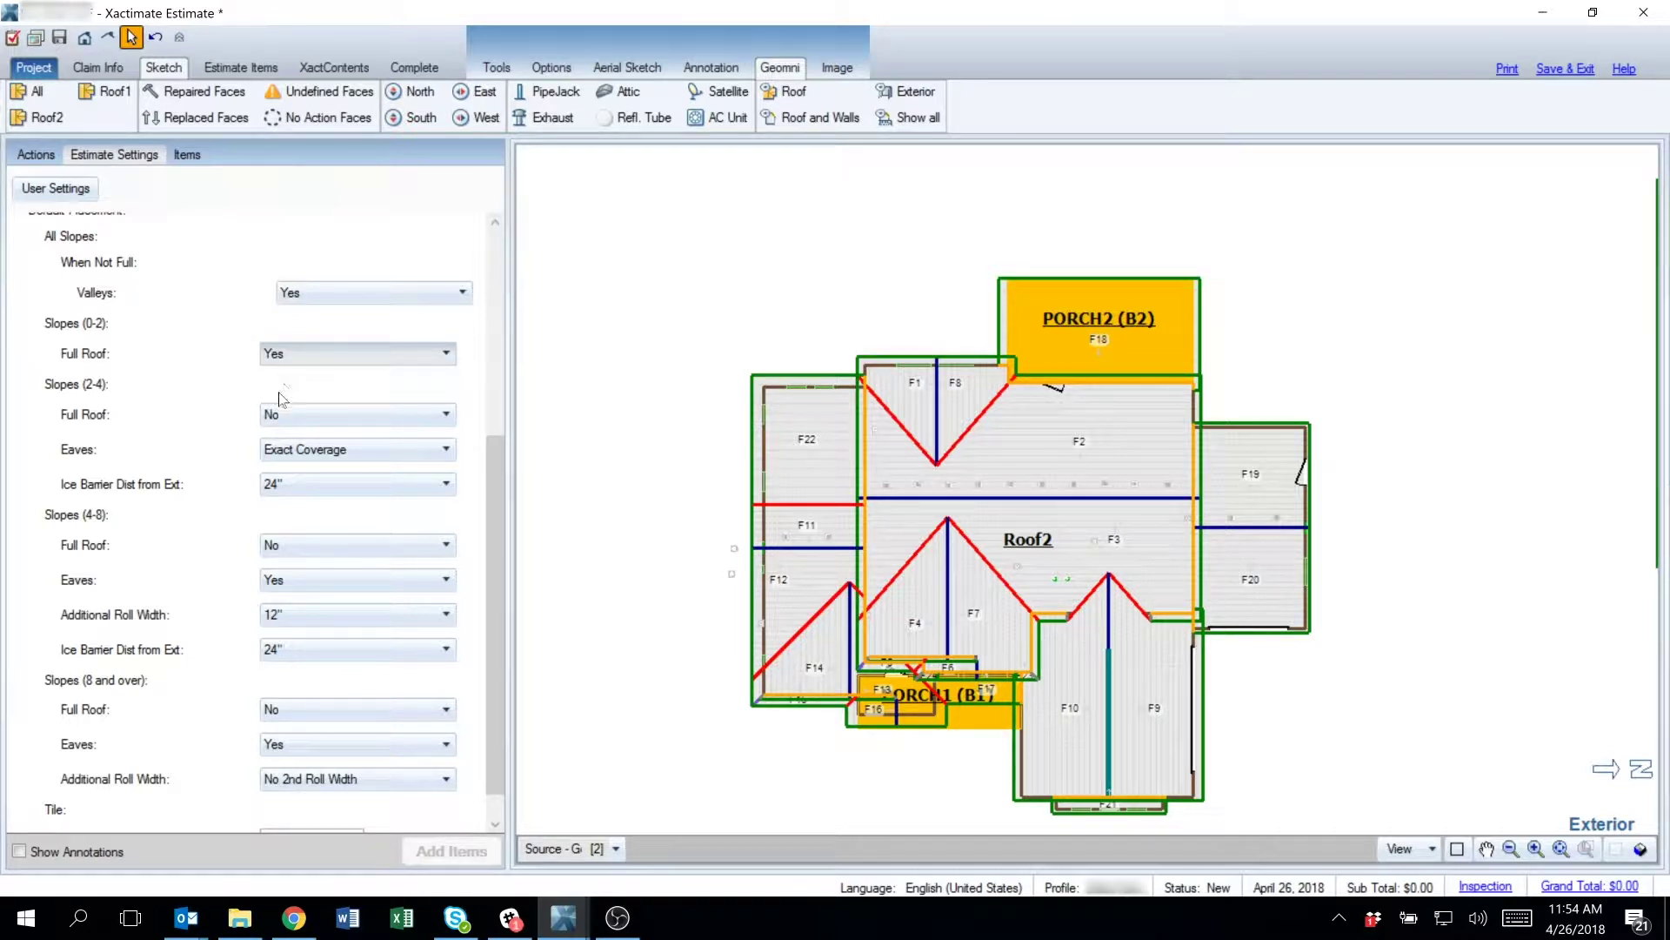
click(294, 355)
click(282, 397)
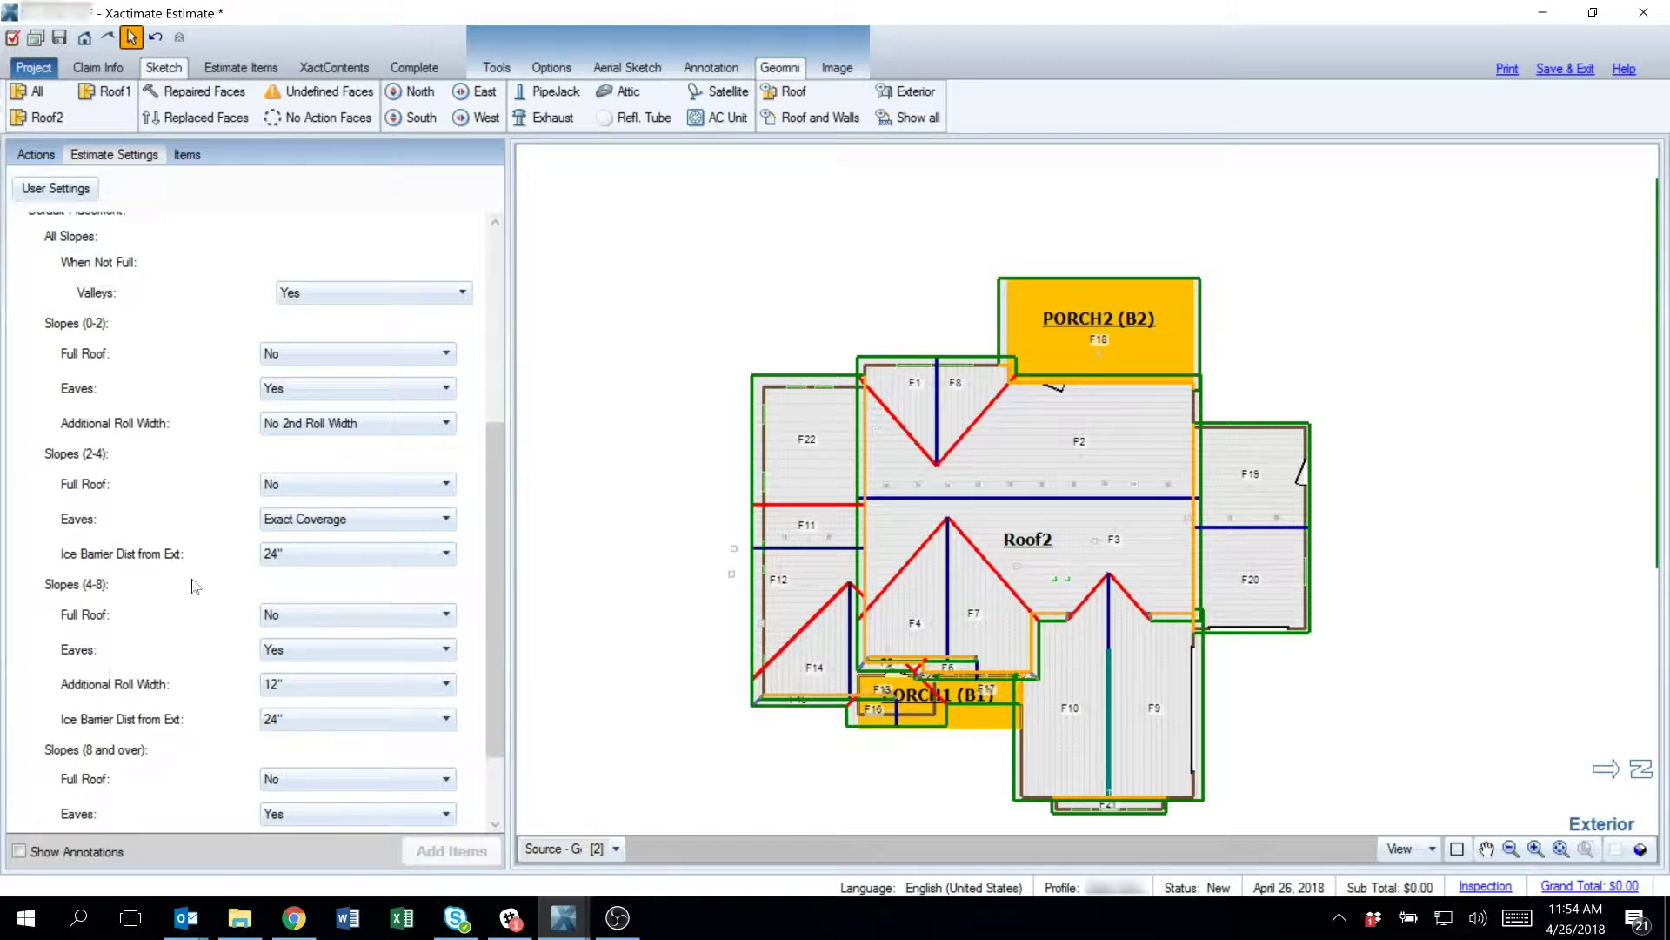
click(295, 352)
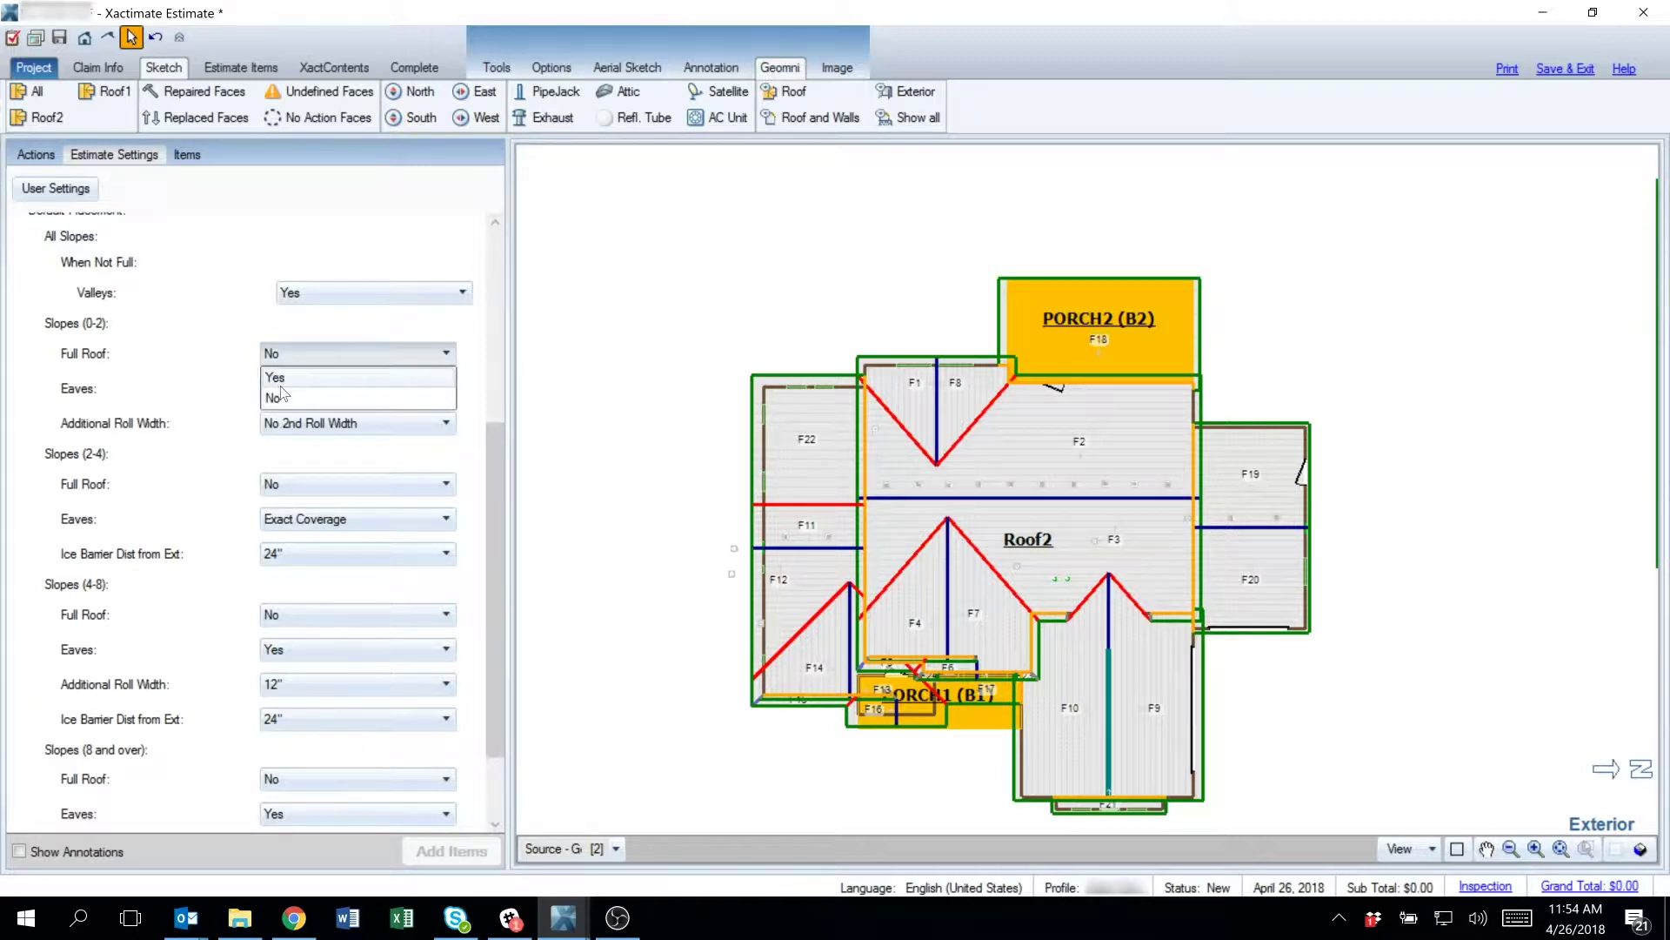
click(277, 373)
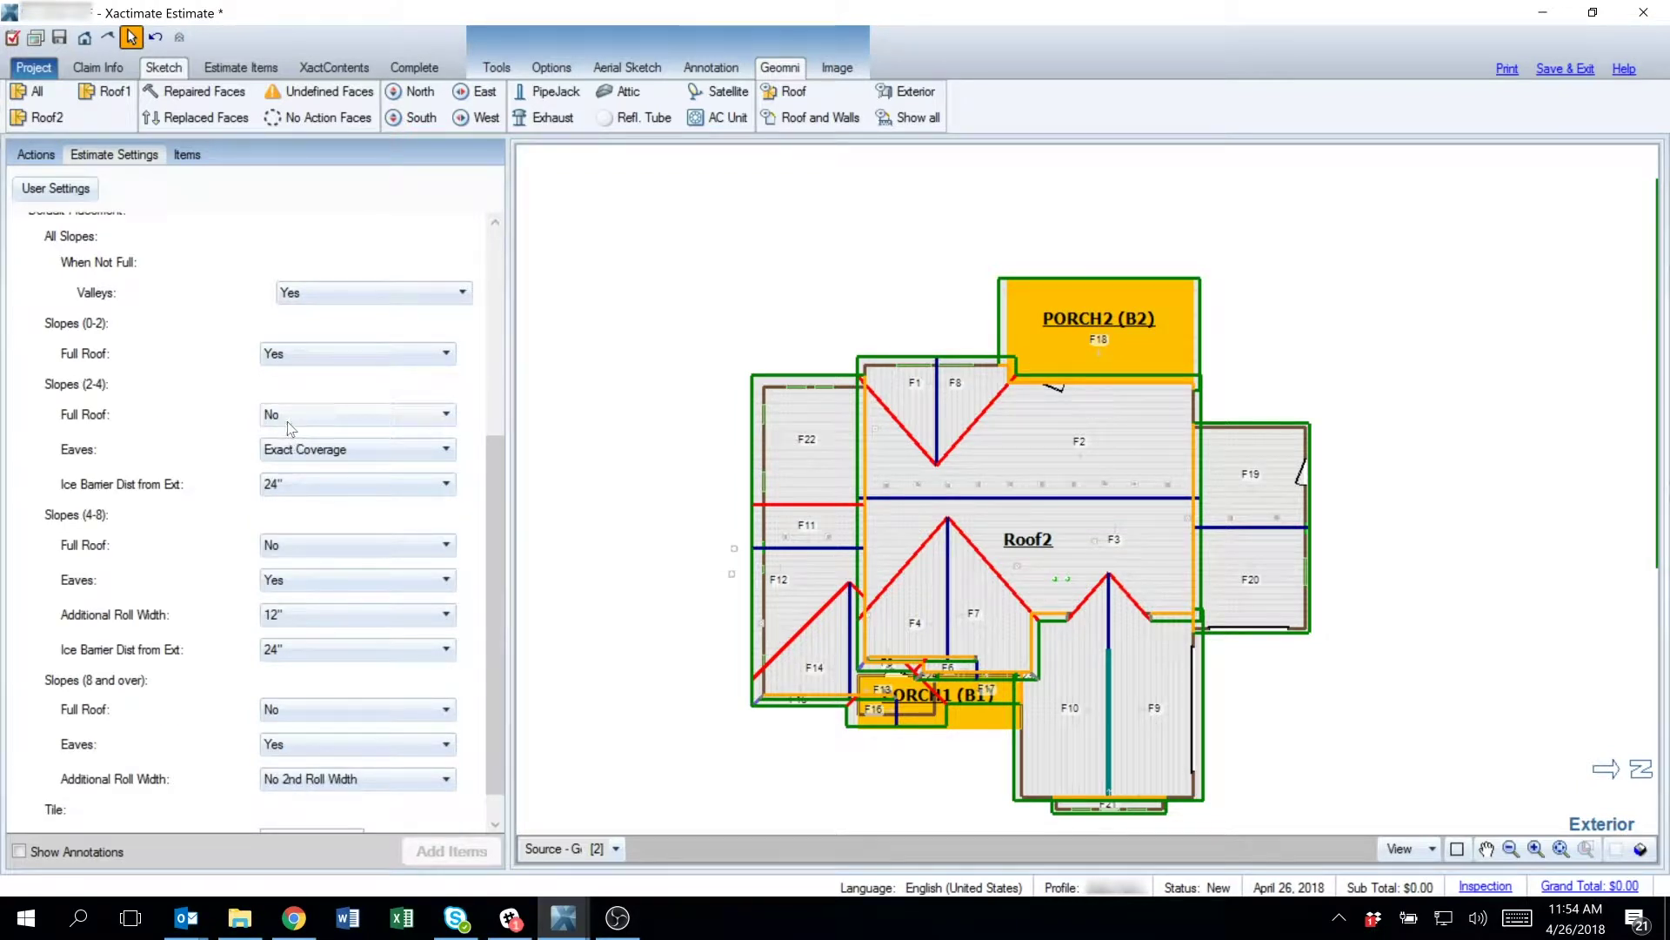
Set the 2–4 slope Eaves coverage to Yes, keeping its Full Roof at No
click(296, 415)
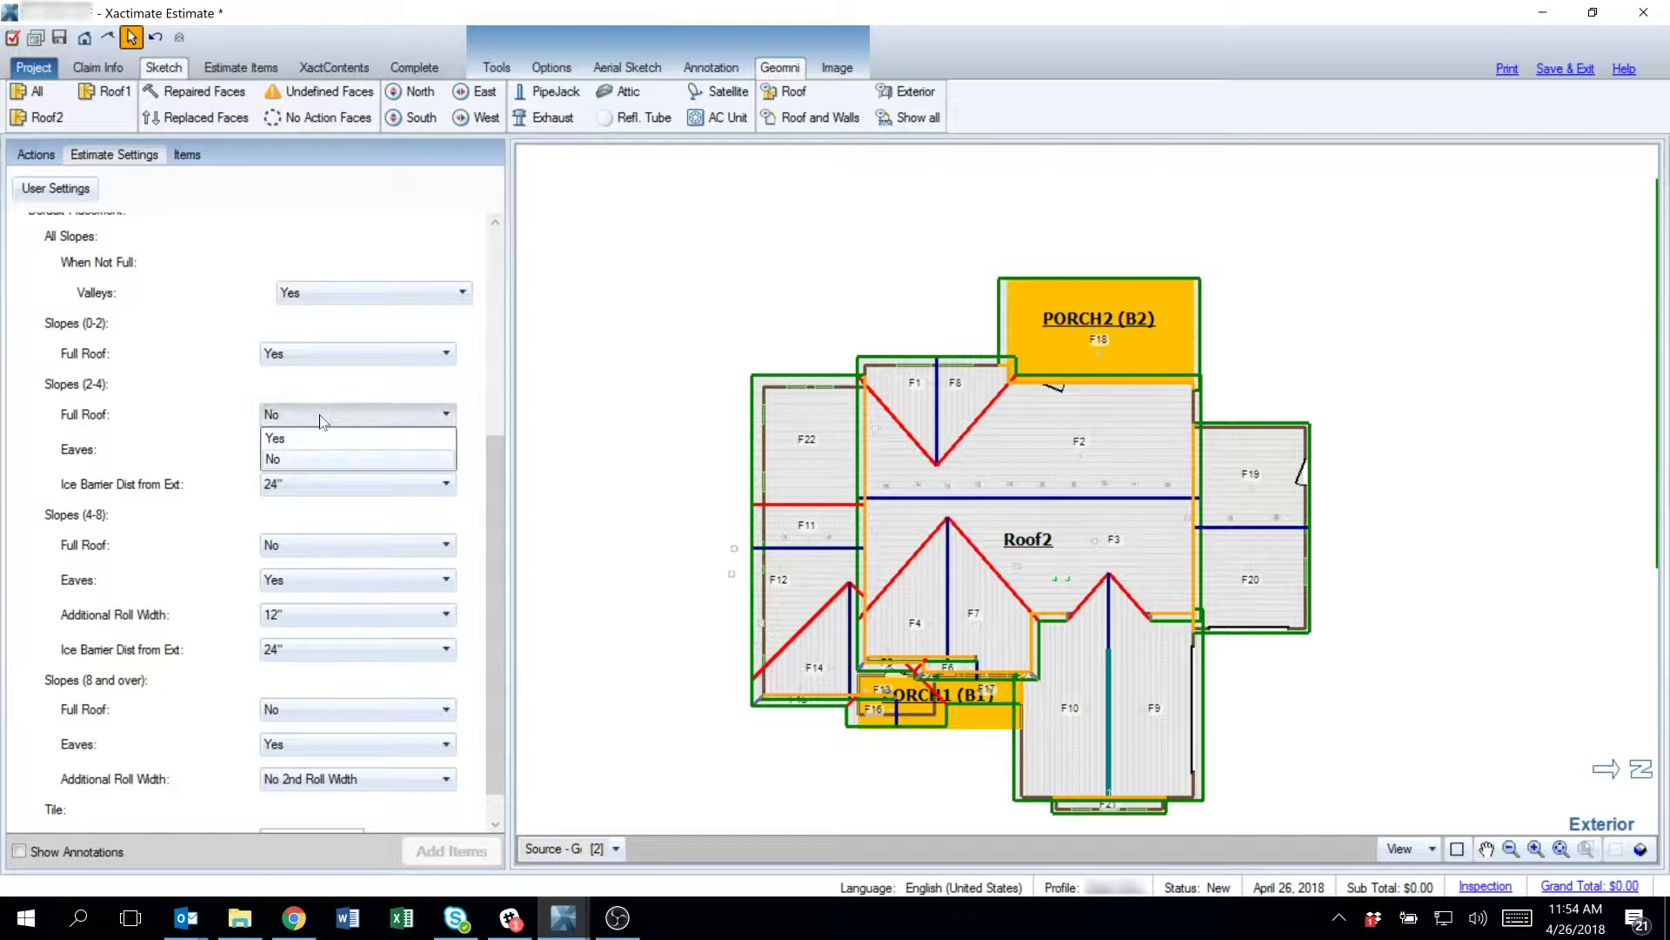
click(285, 457)
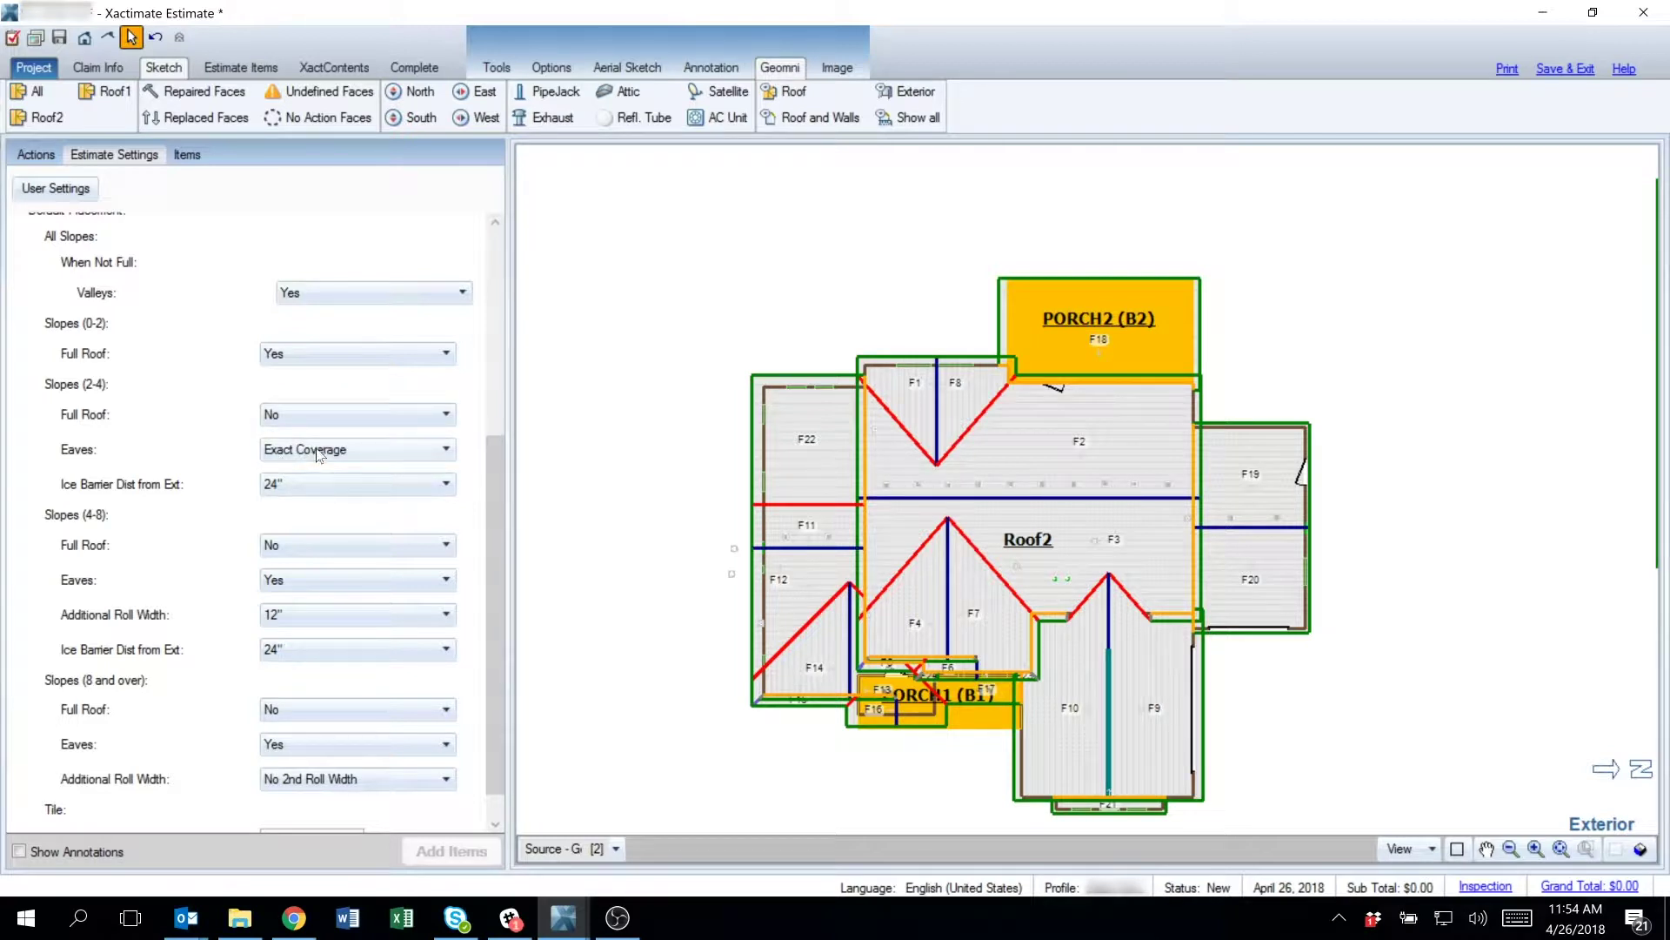
click(320, 450)
click(307, 494)
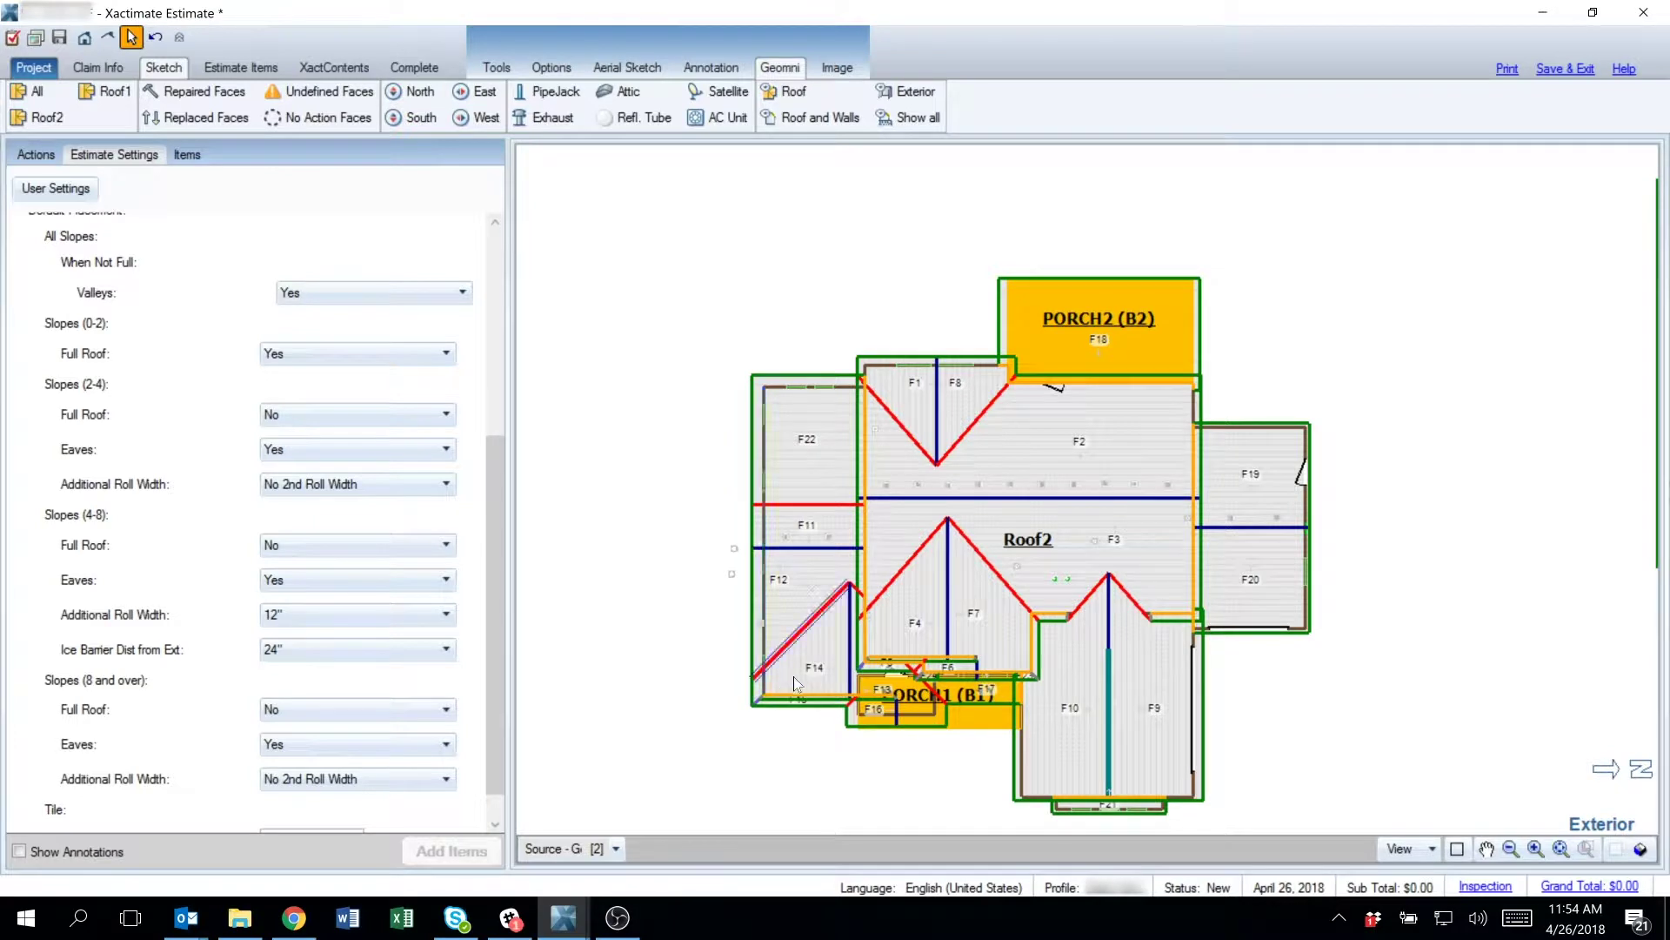
Set the 2–4 slope additional roll width to 36" and the barrier distance from exterior to 36"
click(287, 486)
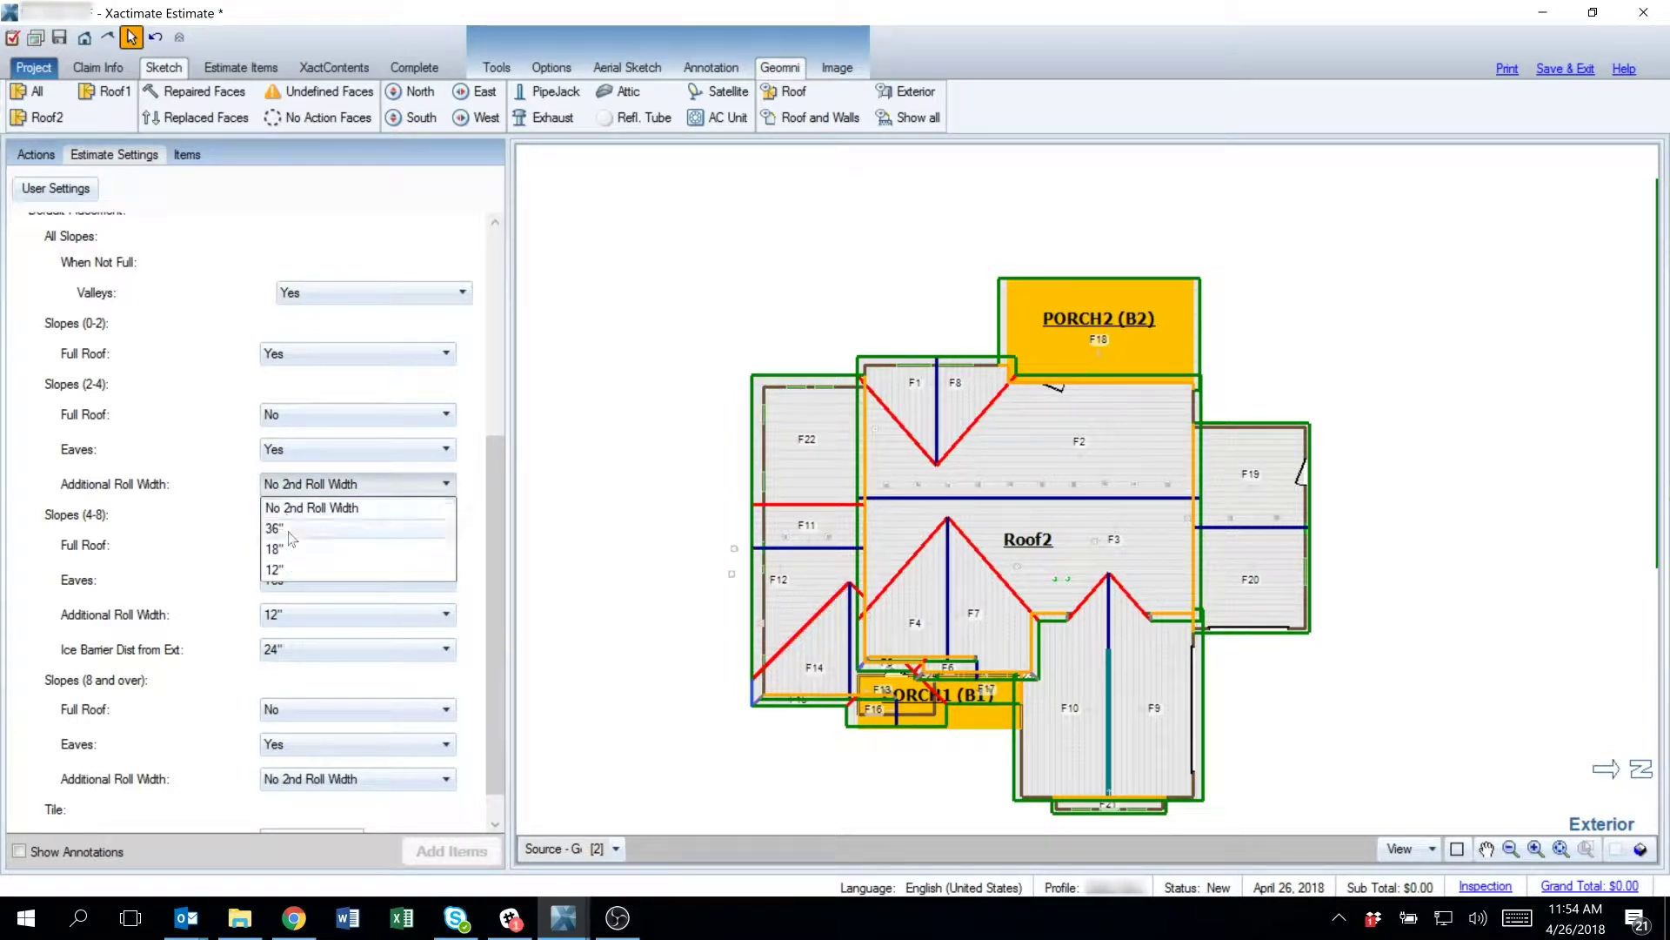
click(296, 507)
click(304, 522)
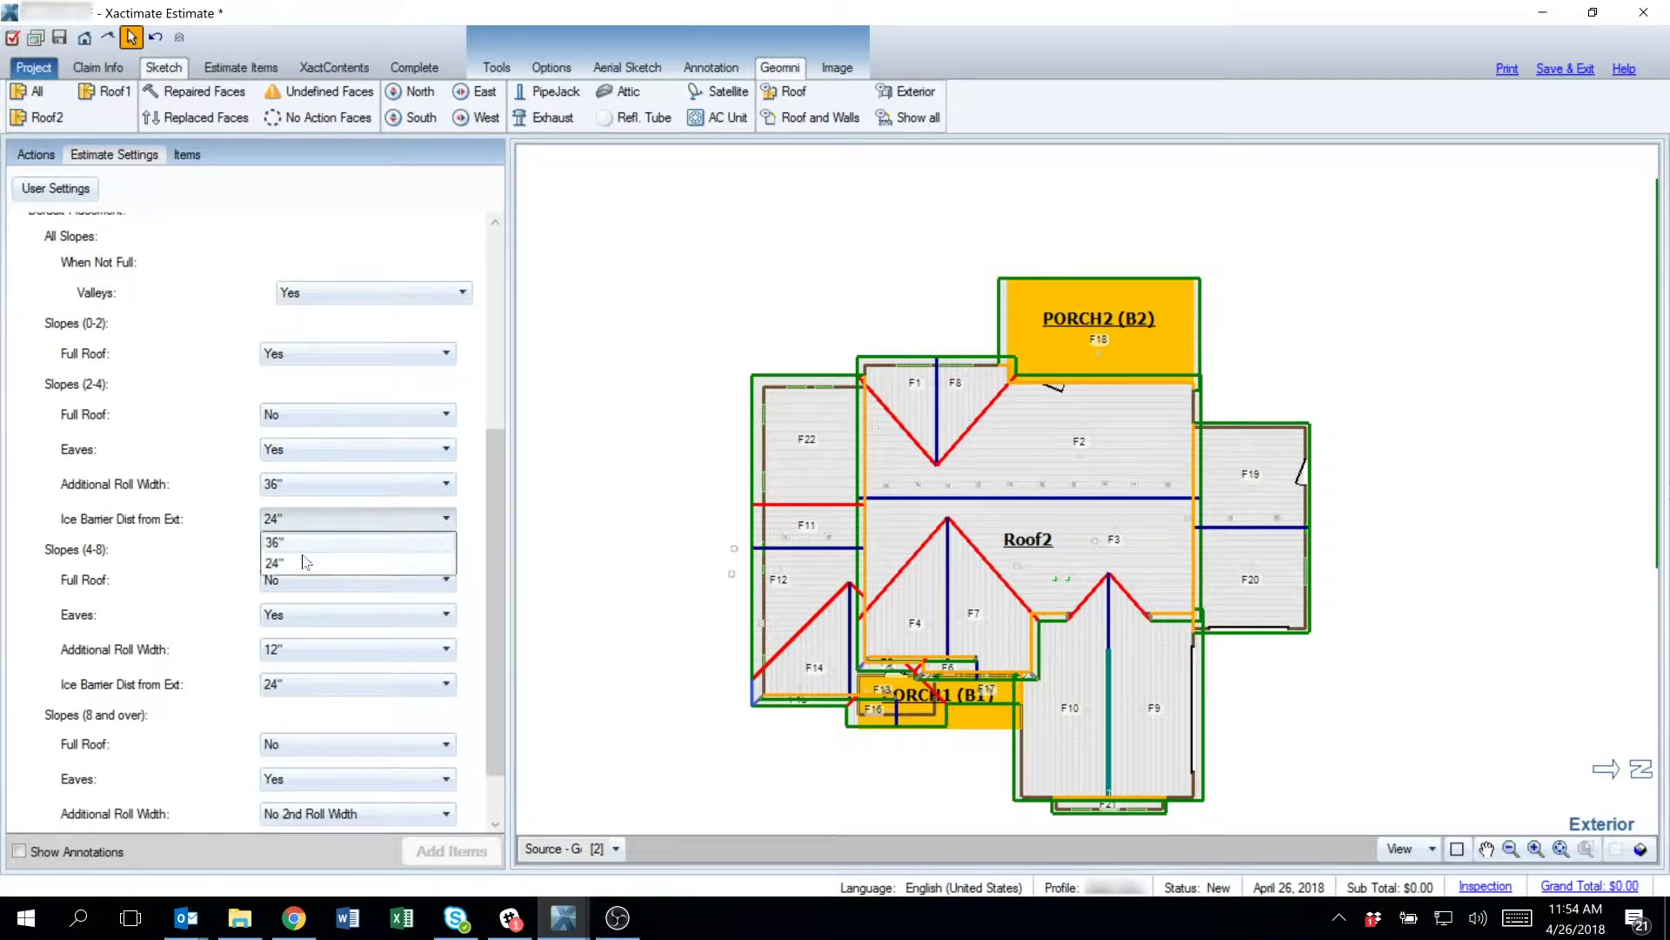
click(301, 549)
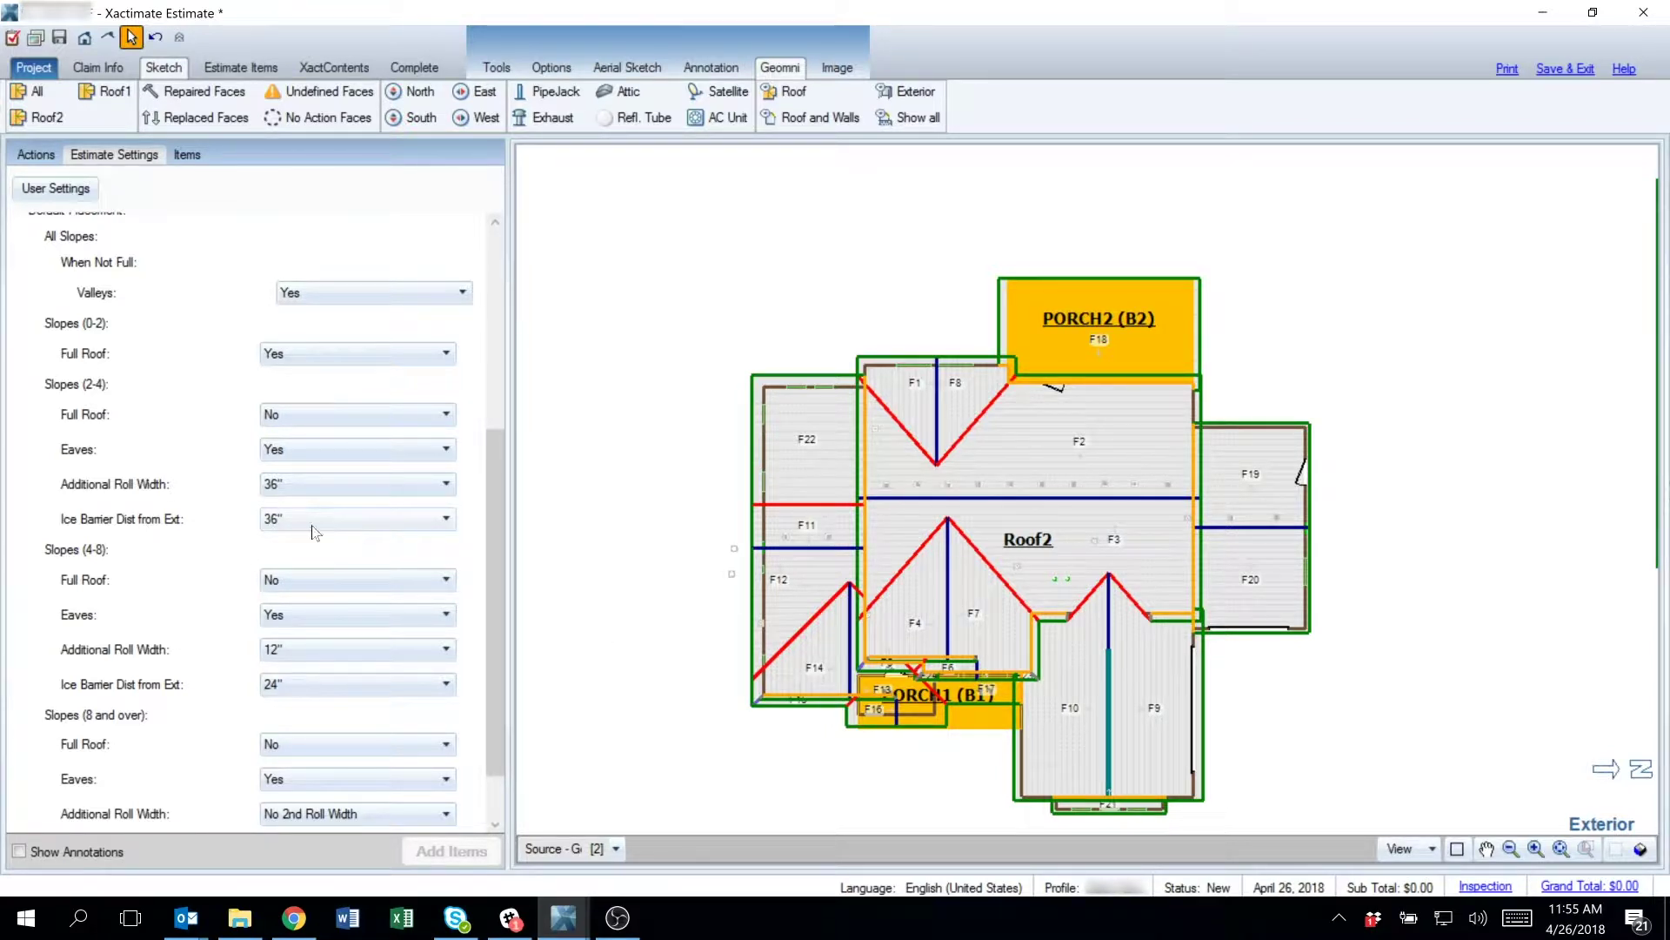
click(329, 518)
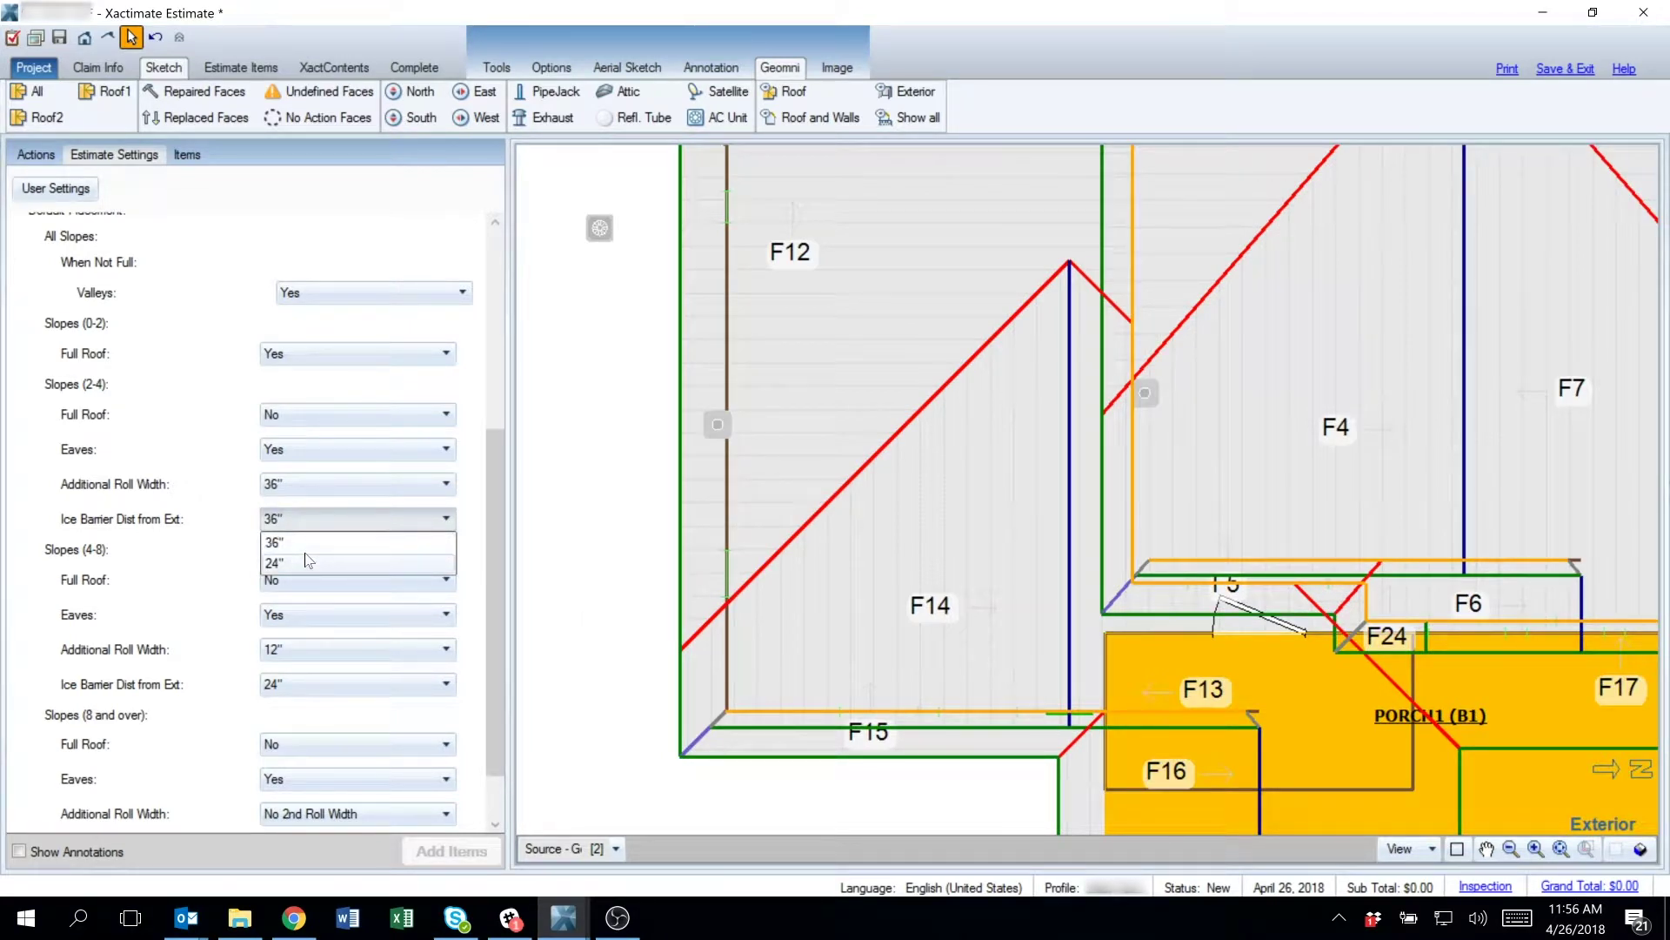
Change the 2–4 slope additional roll width to 12 inches
click(811, 660)
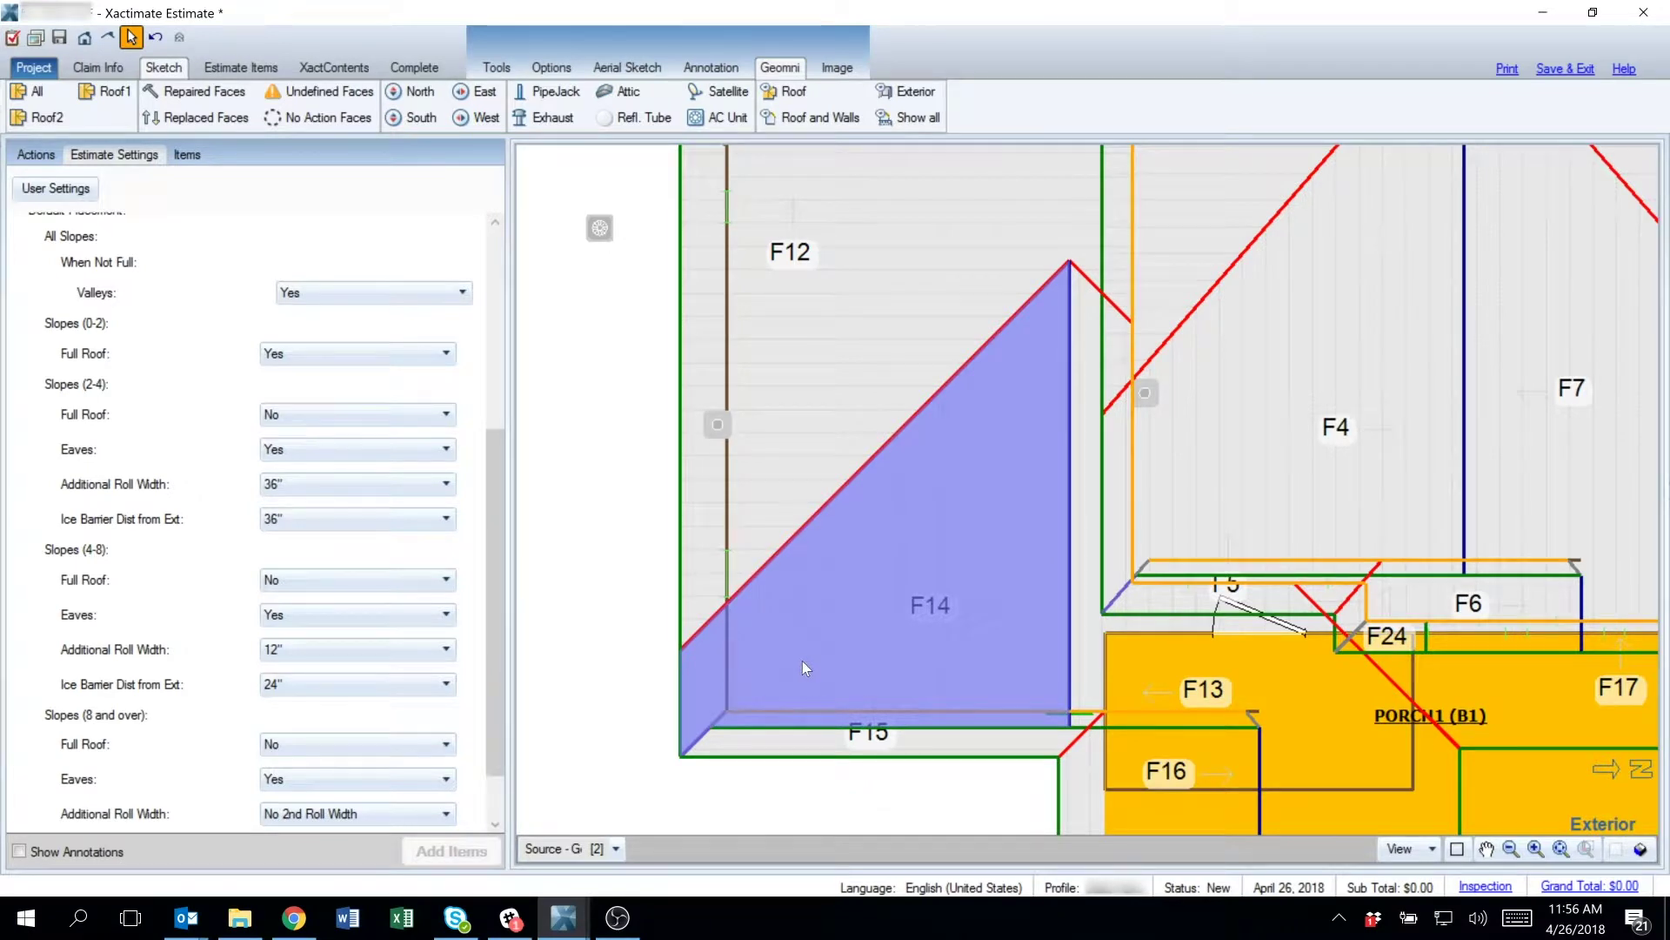
click(339, 483)
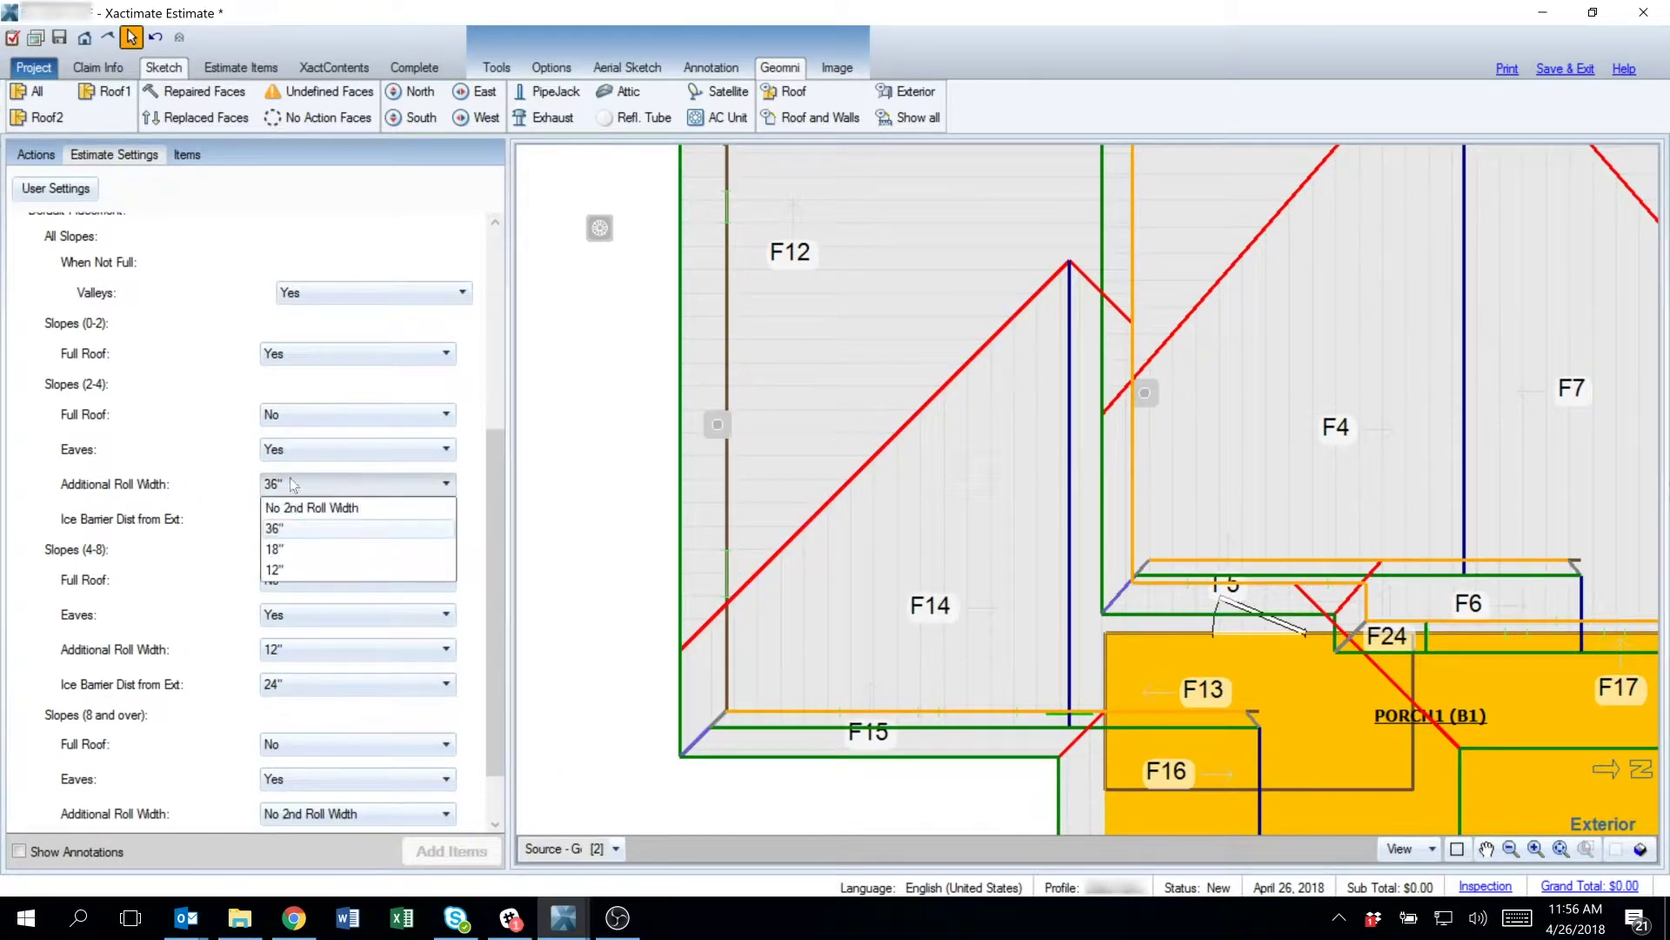
click(299, 570)
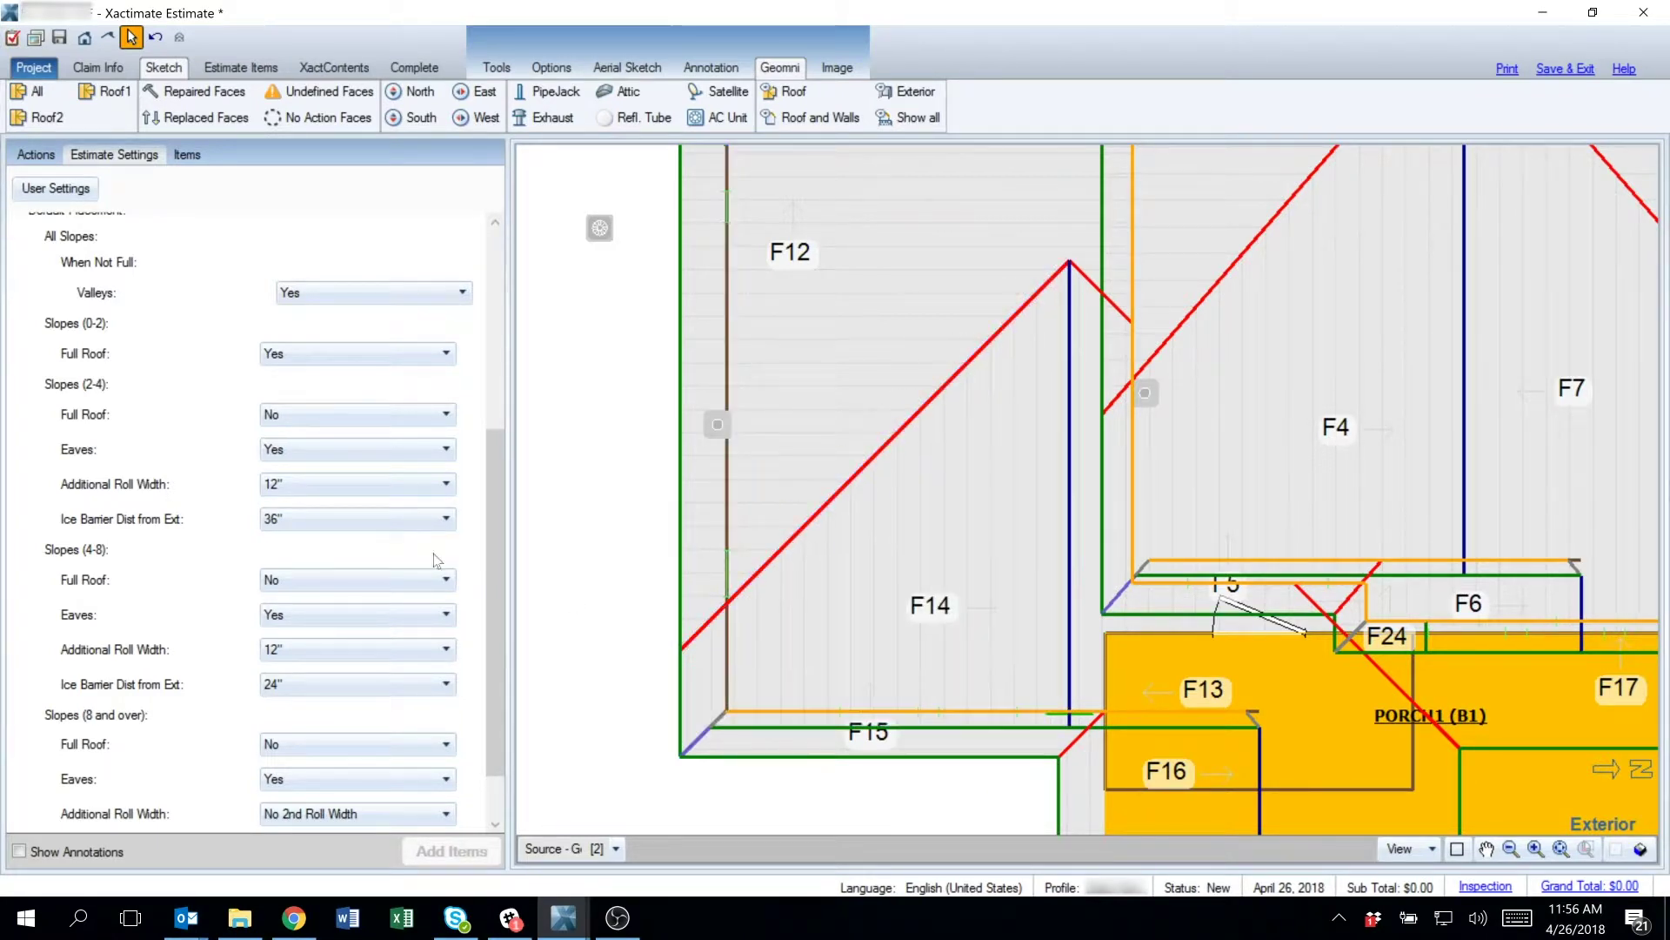
Give 2–4 slopes Exact Coverage at the eaves with a 24" barrier distance from exterior
click(325, 447)
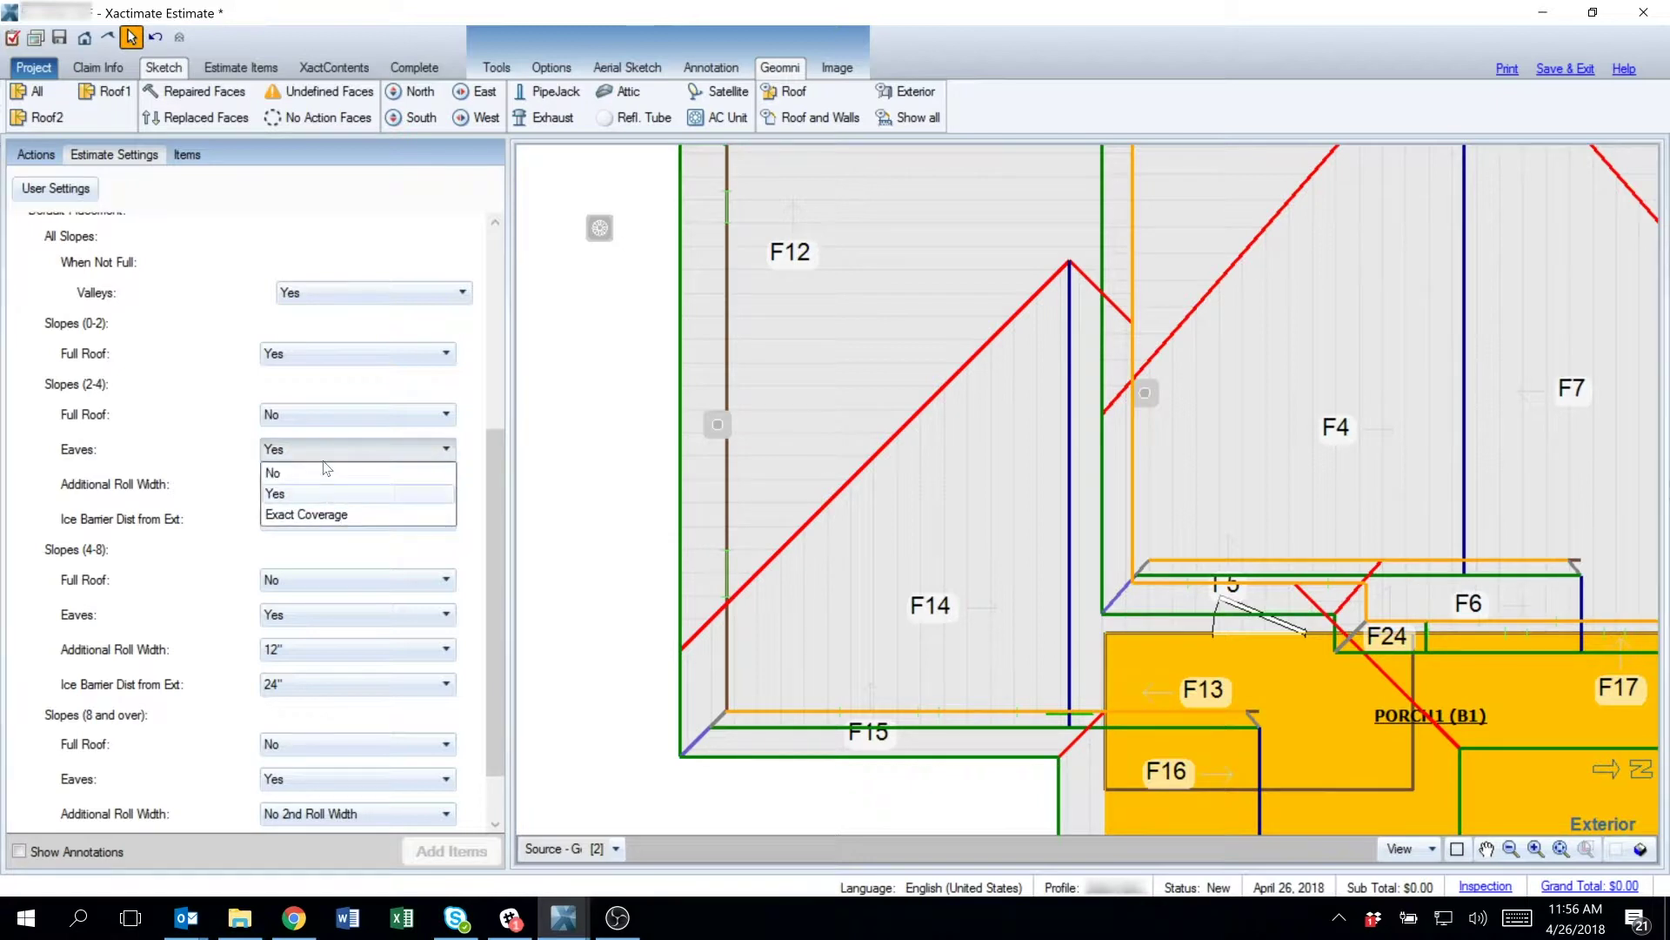
click(321, 515)
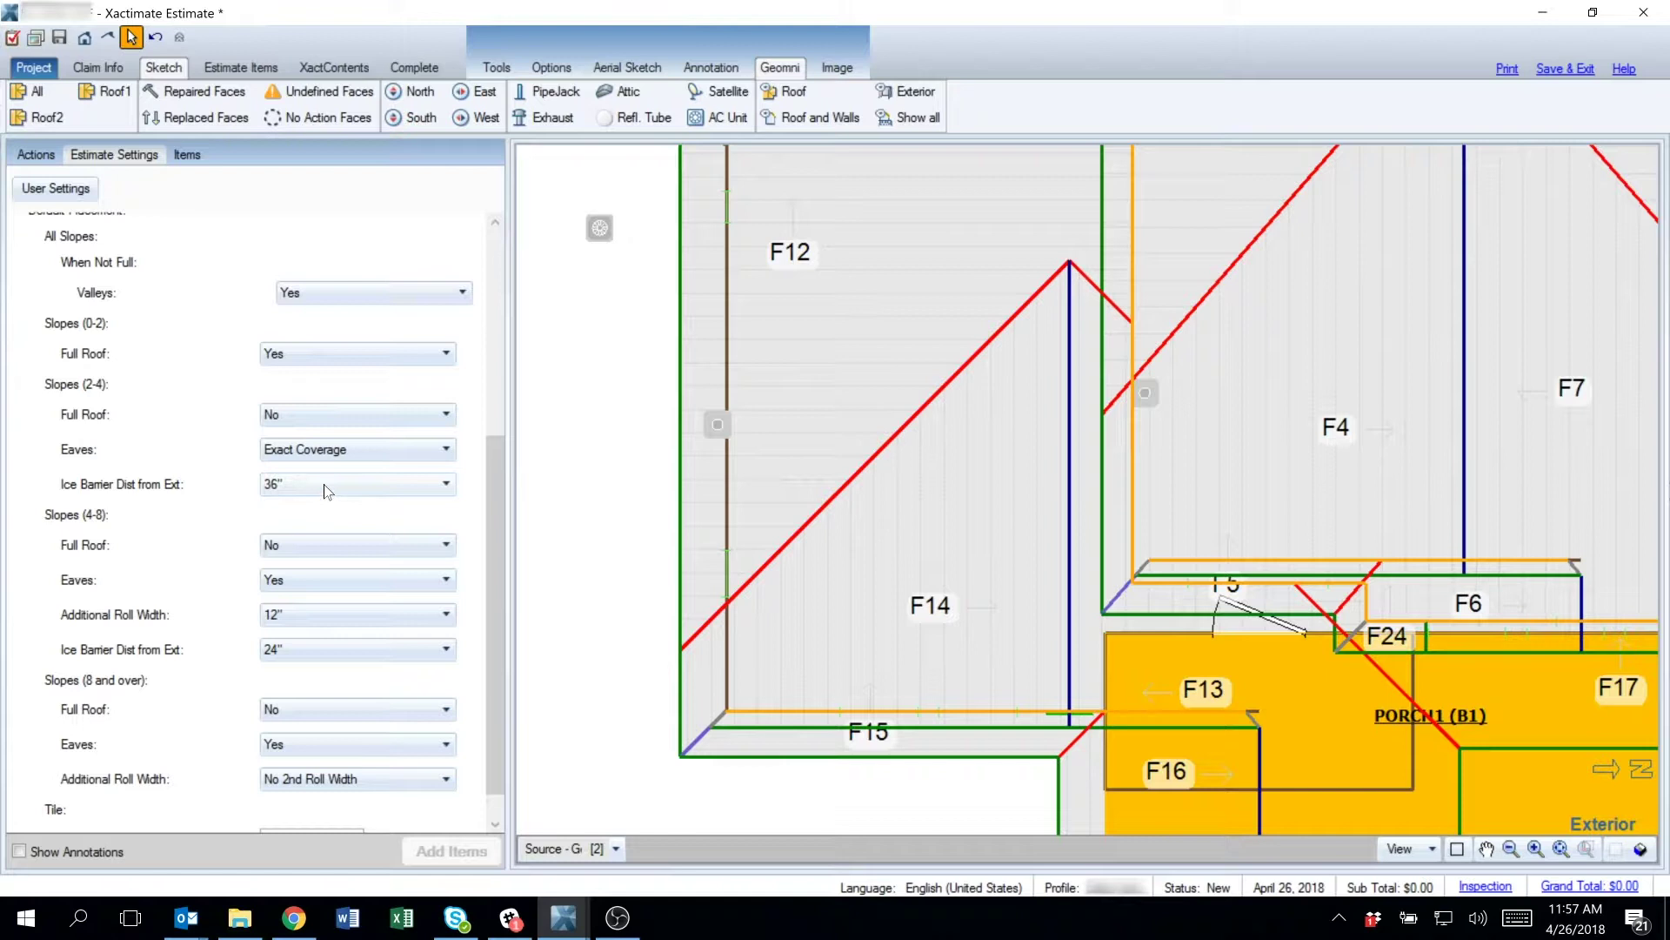
click(328, 482)
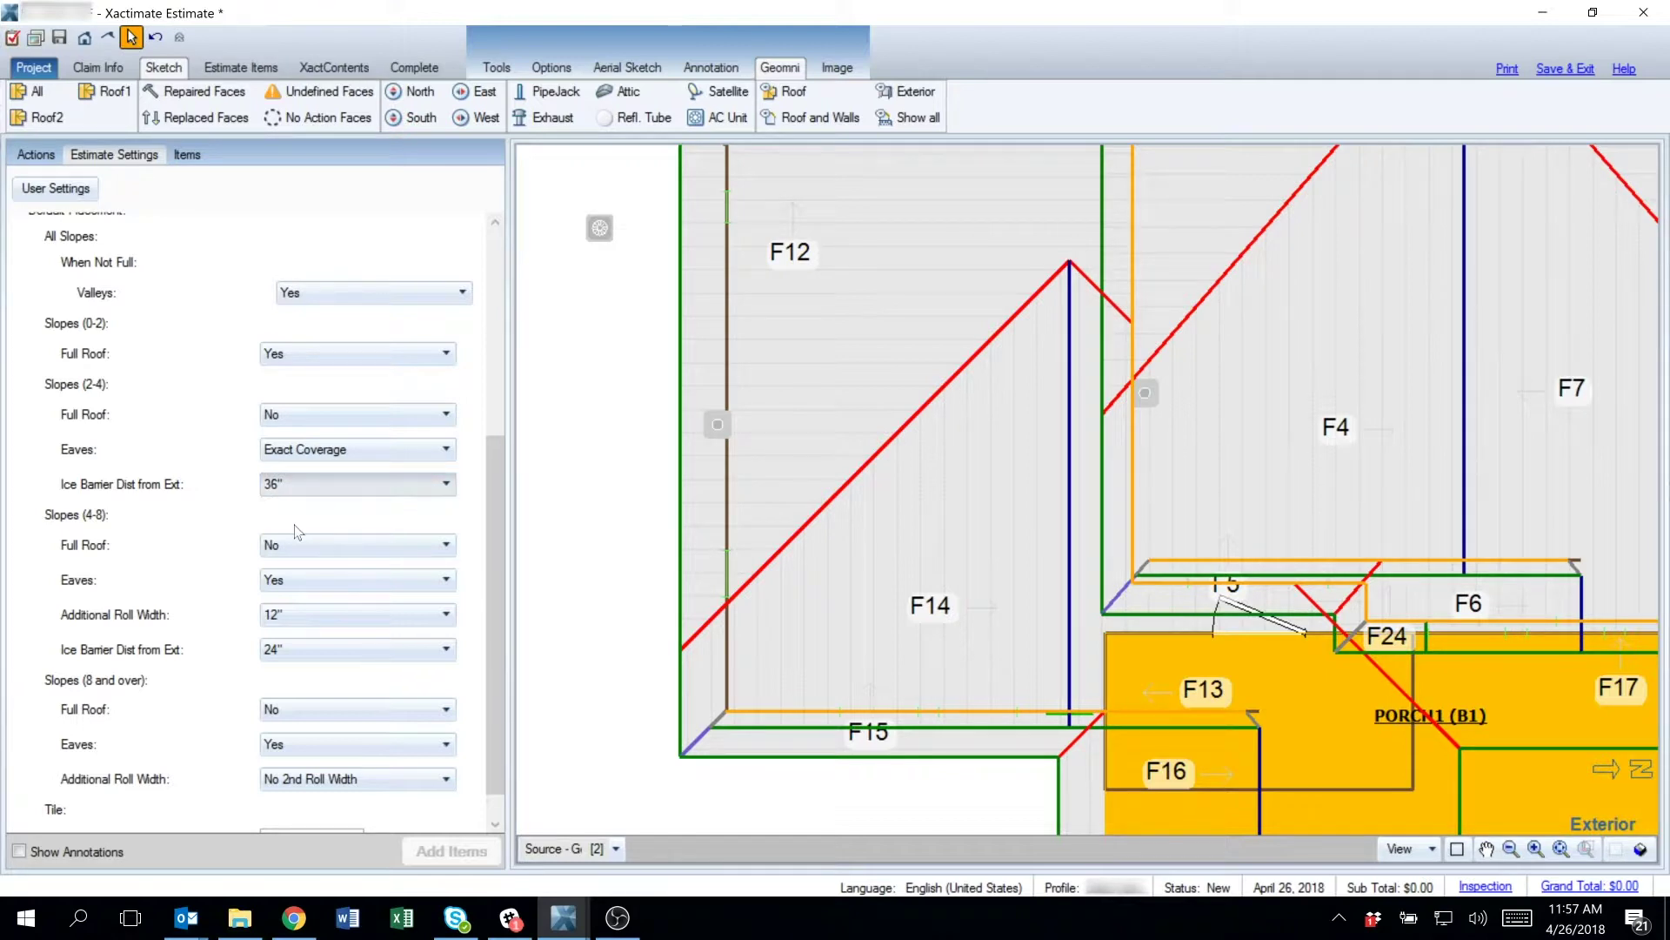
click(292, 527)
Set 2–4 slopes Full Roof to Yes; keep 4–8 Full Roof No with Exact Coverage eaves
click(287, 416)
click(299, 445)
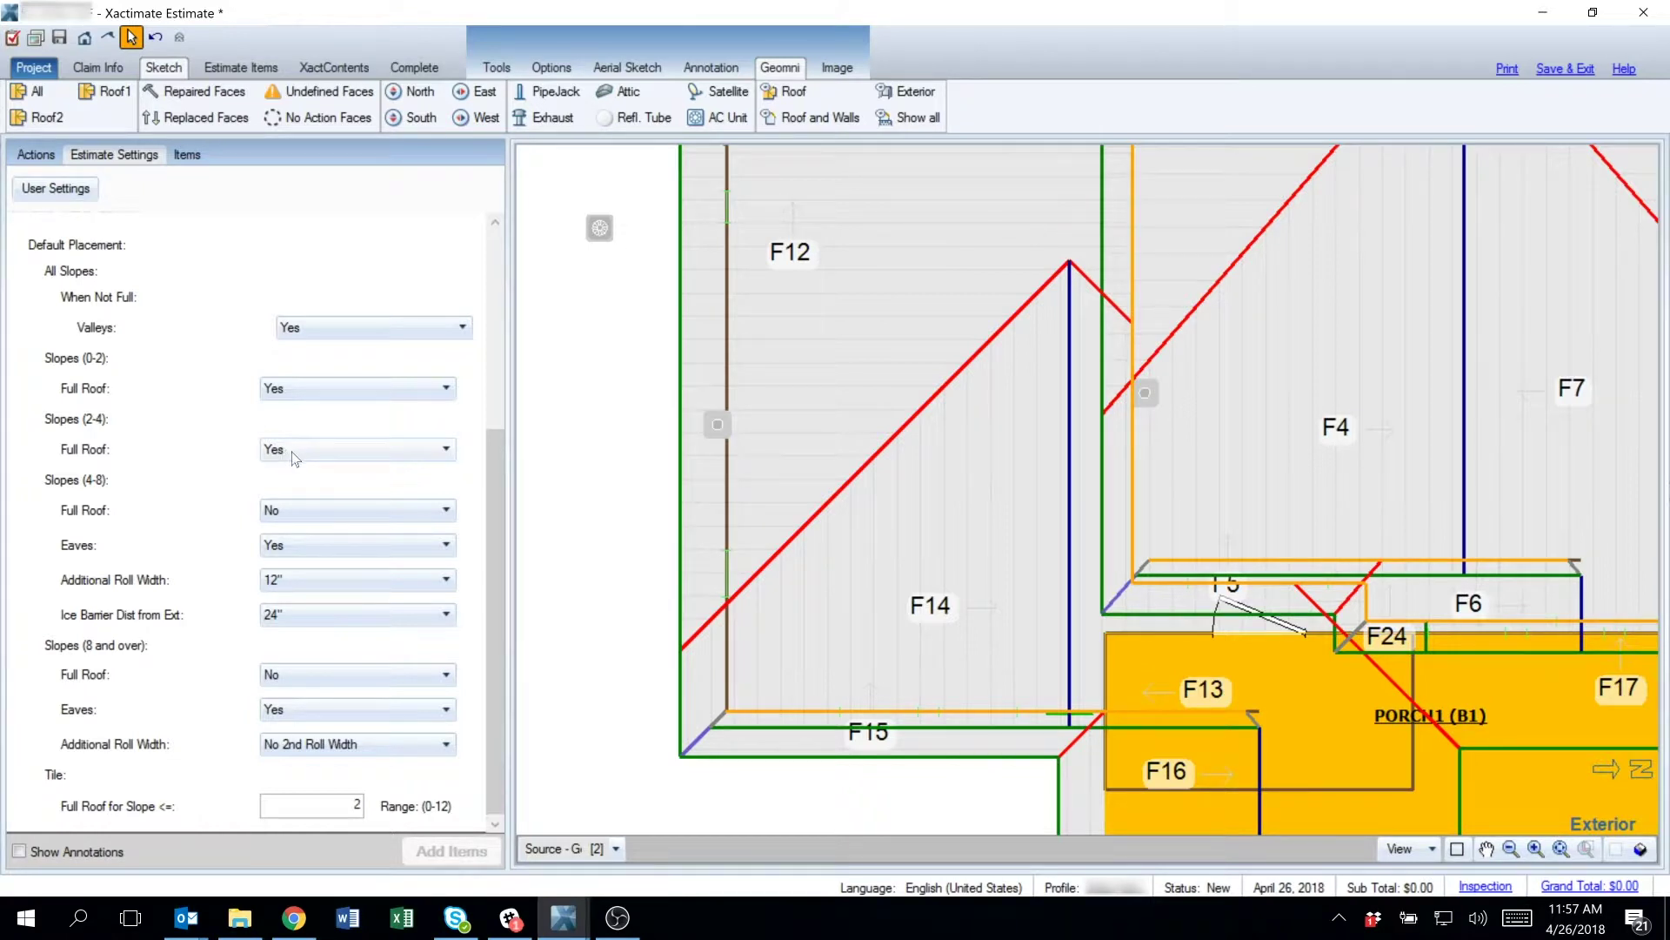
click(315, 516)
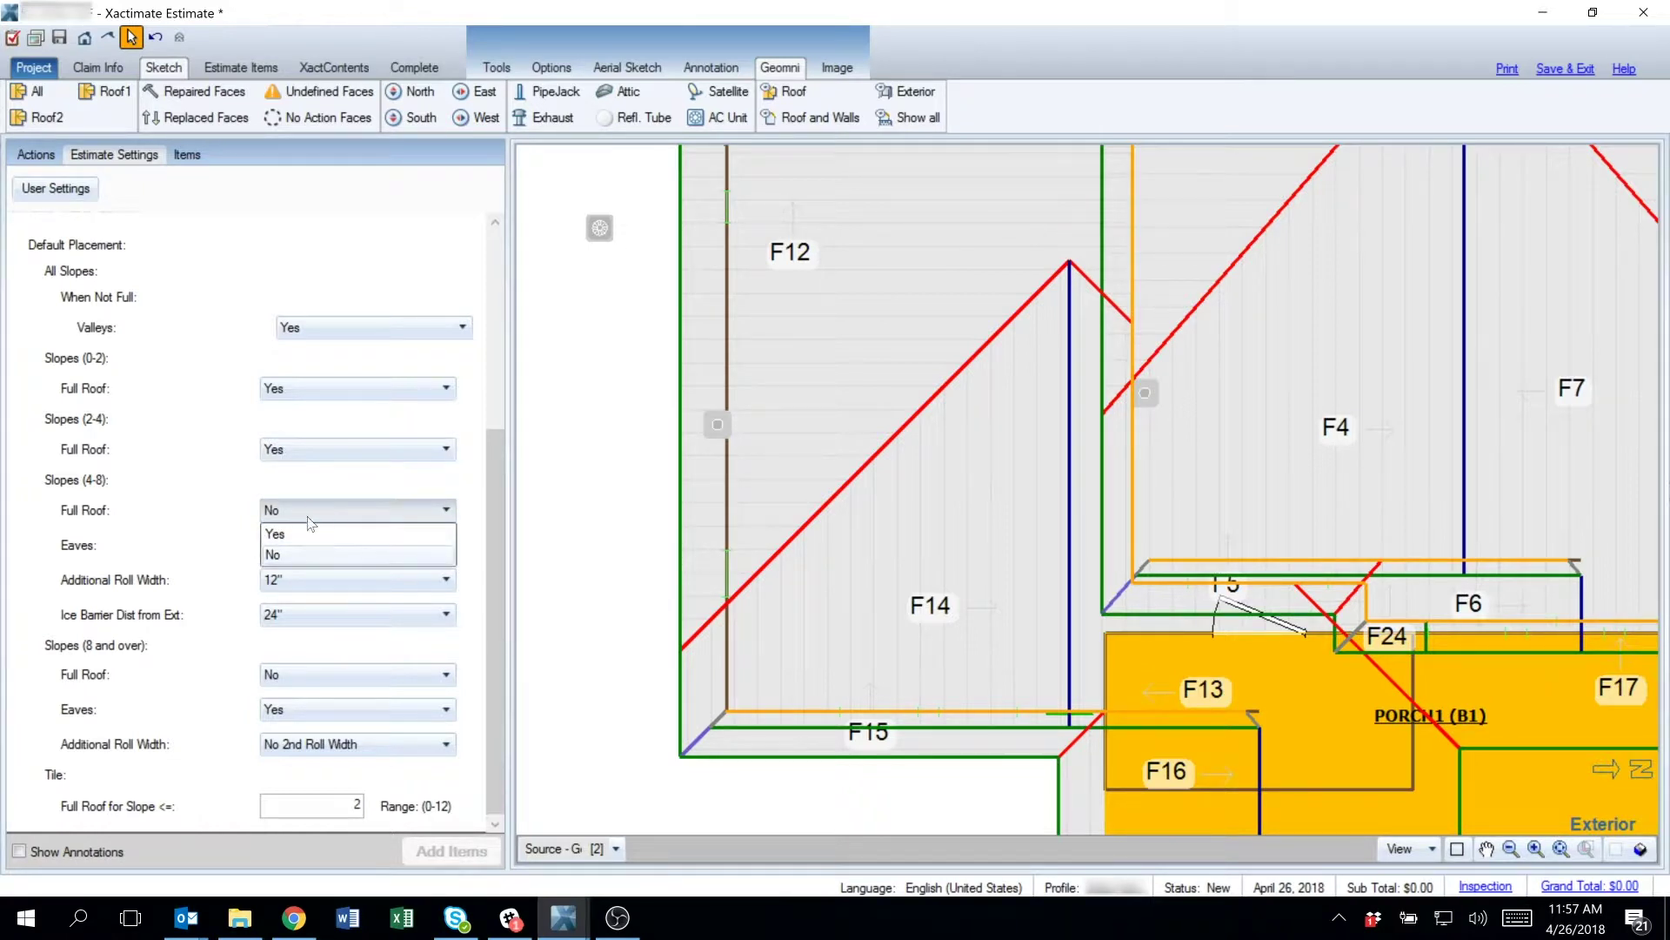
click(206, 488)
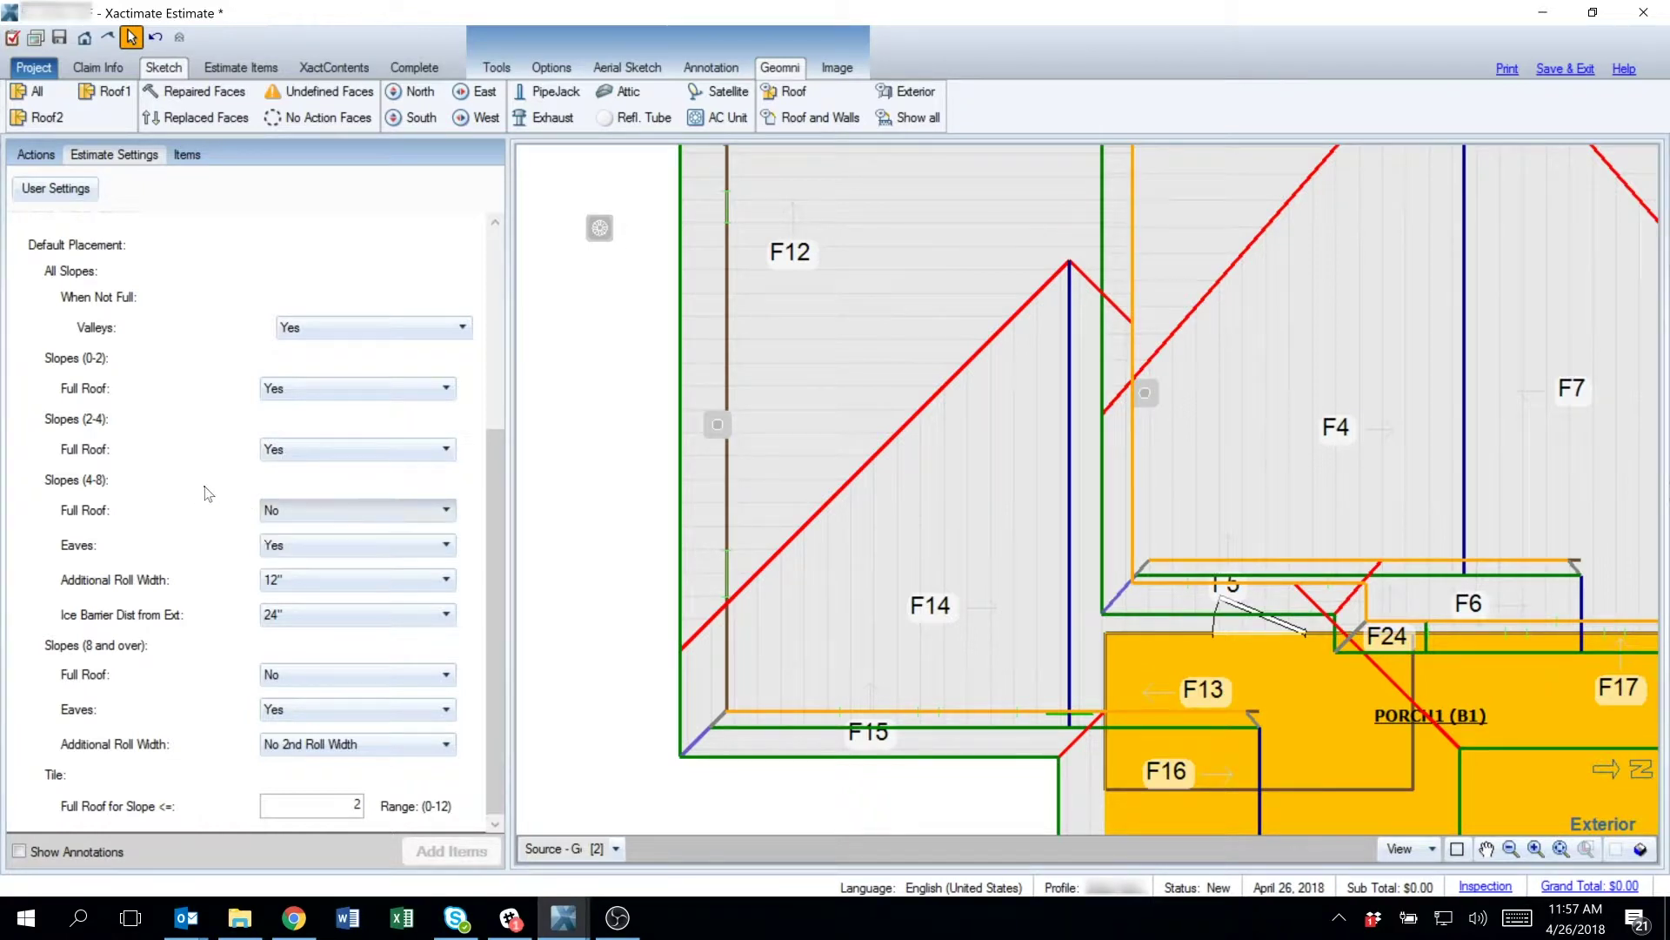
click(299, 545)
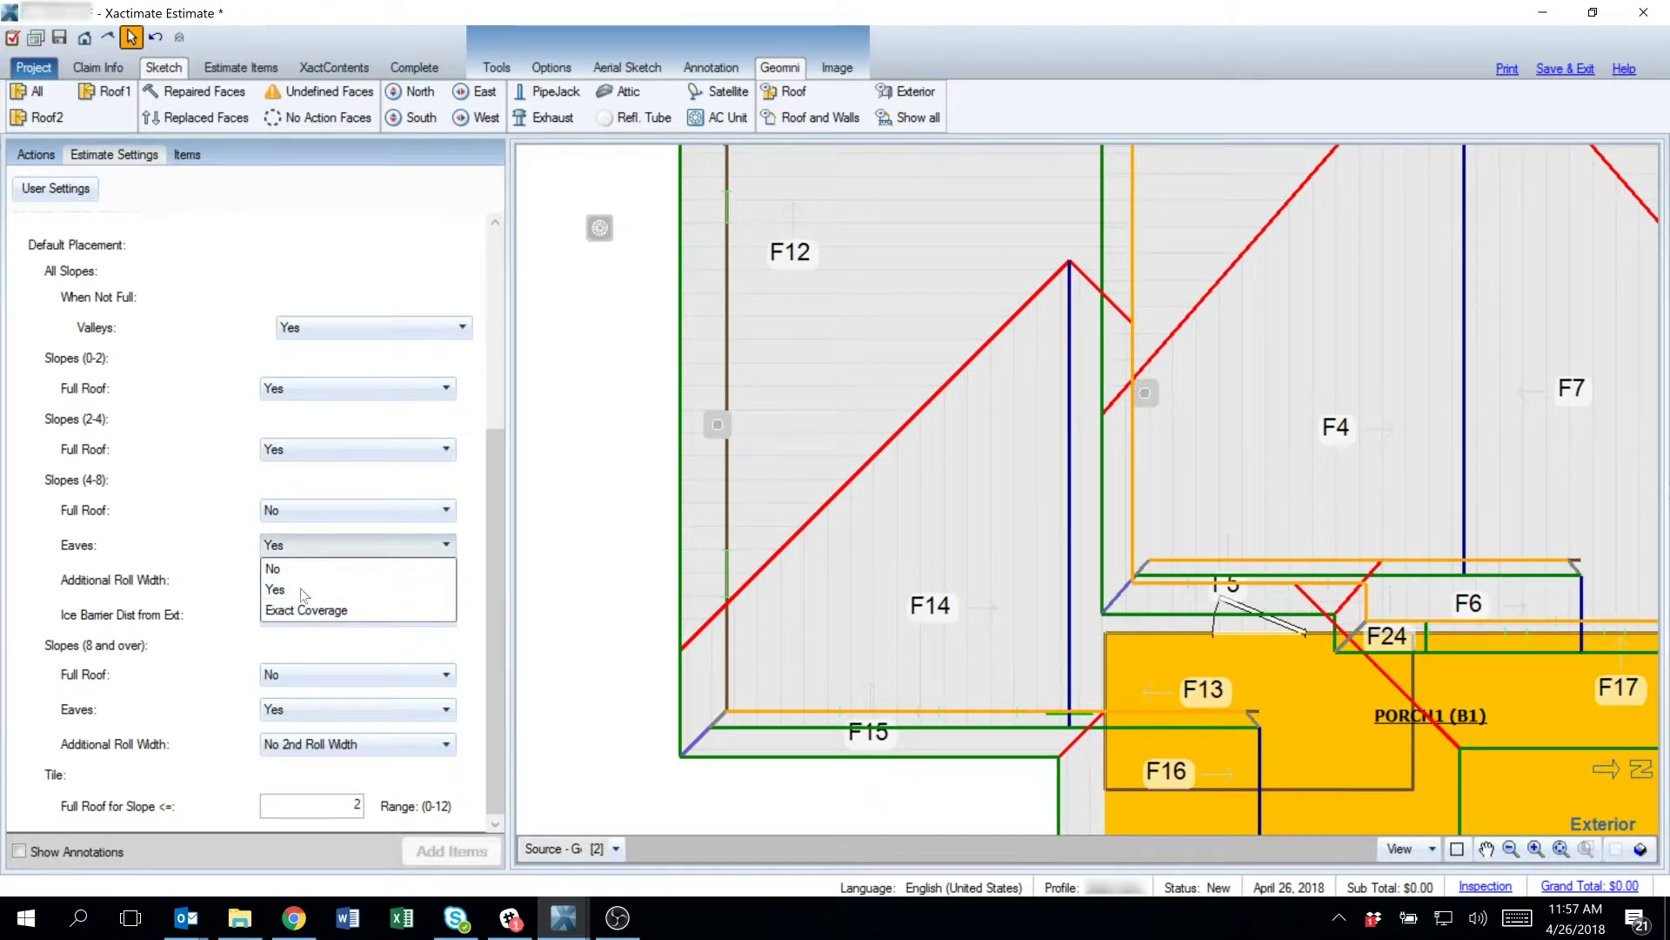
click(306, 610)
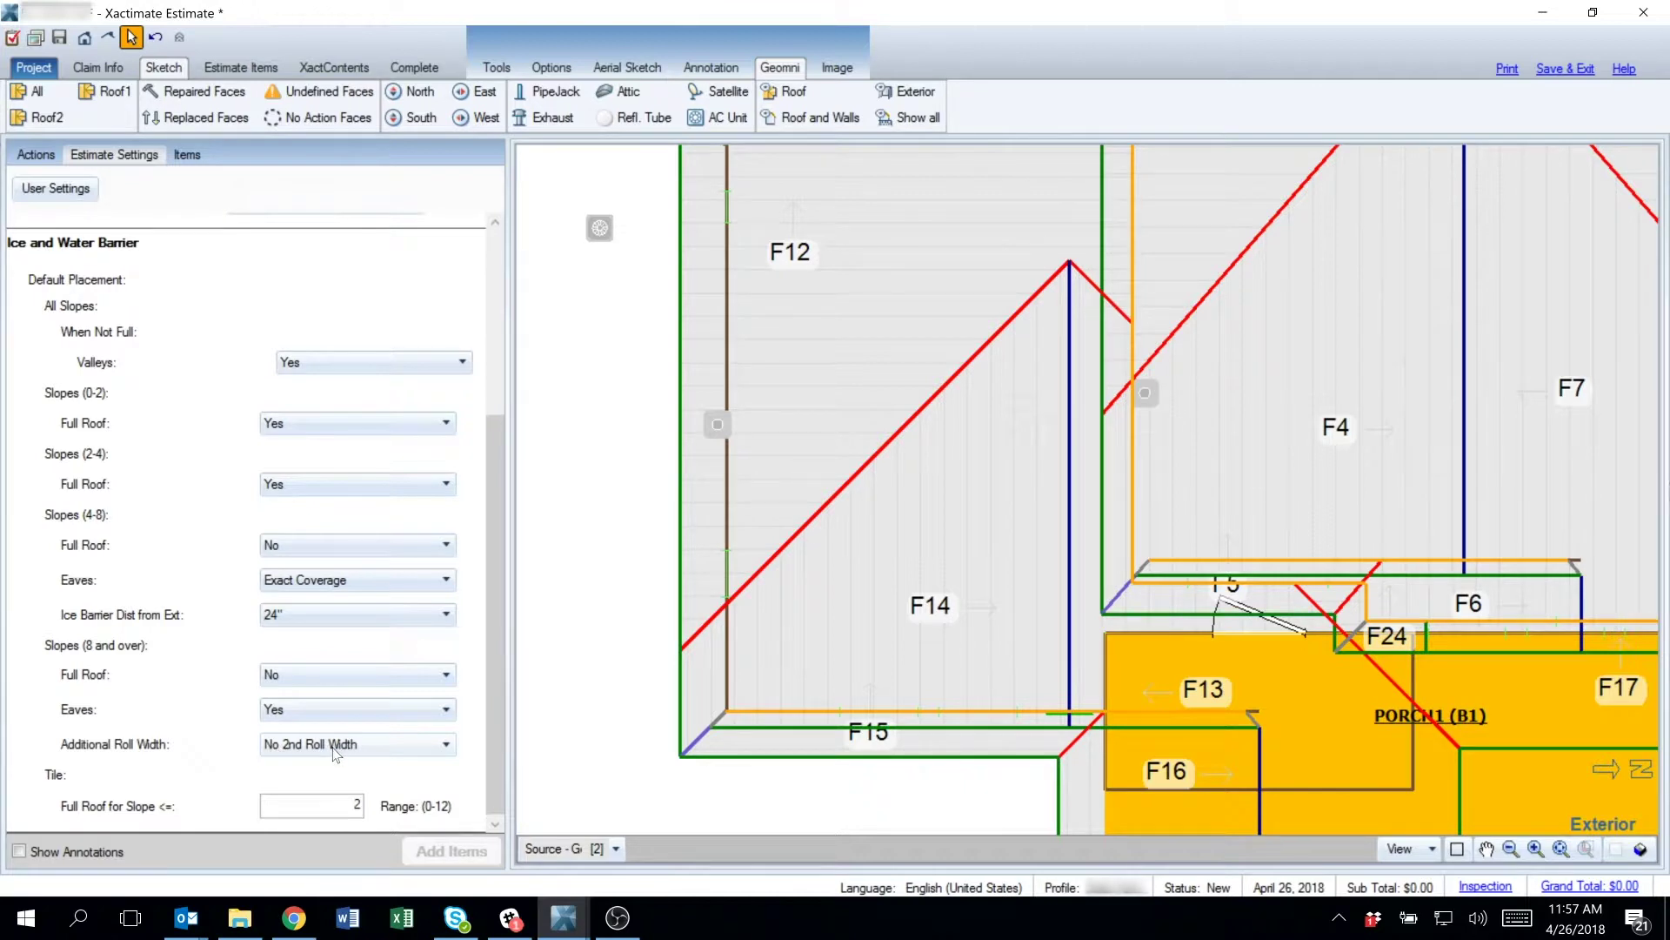
Locate and select the Tile Full Roof for Slope <= value
scroll(293, 764, up, 1)
scroll(293, 764, down, 1)
double_click(357, 805)
Set 2–4 slopes to Full Roof No, Exact Coverage eaves, and 36" barrier distance
click(331, 486)
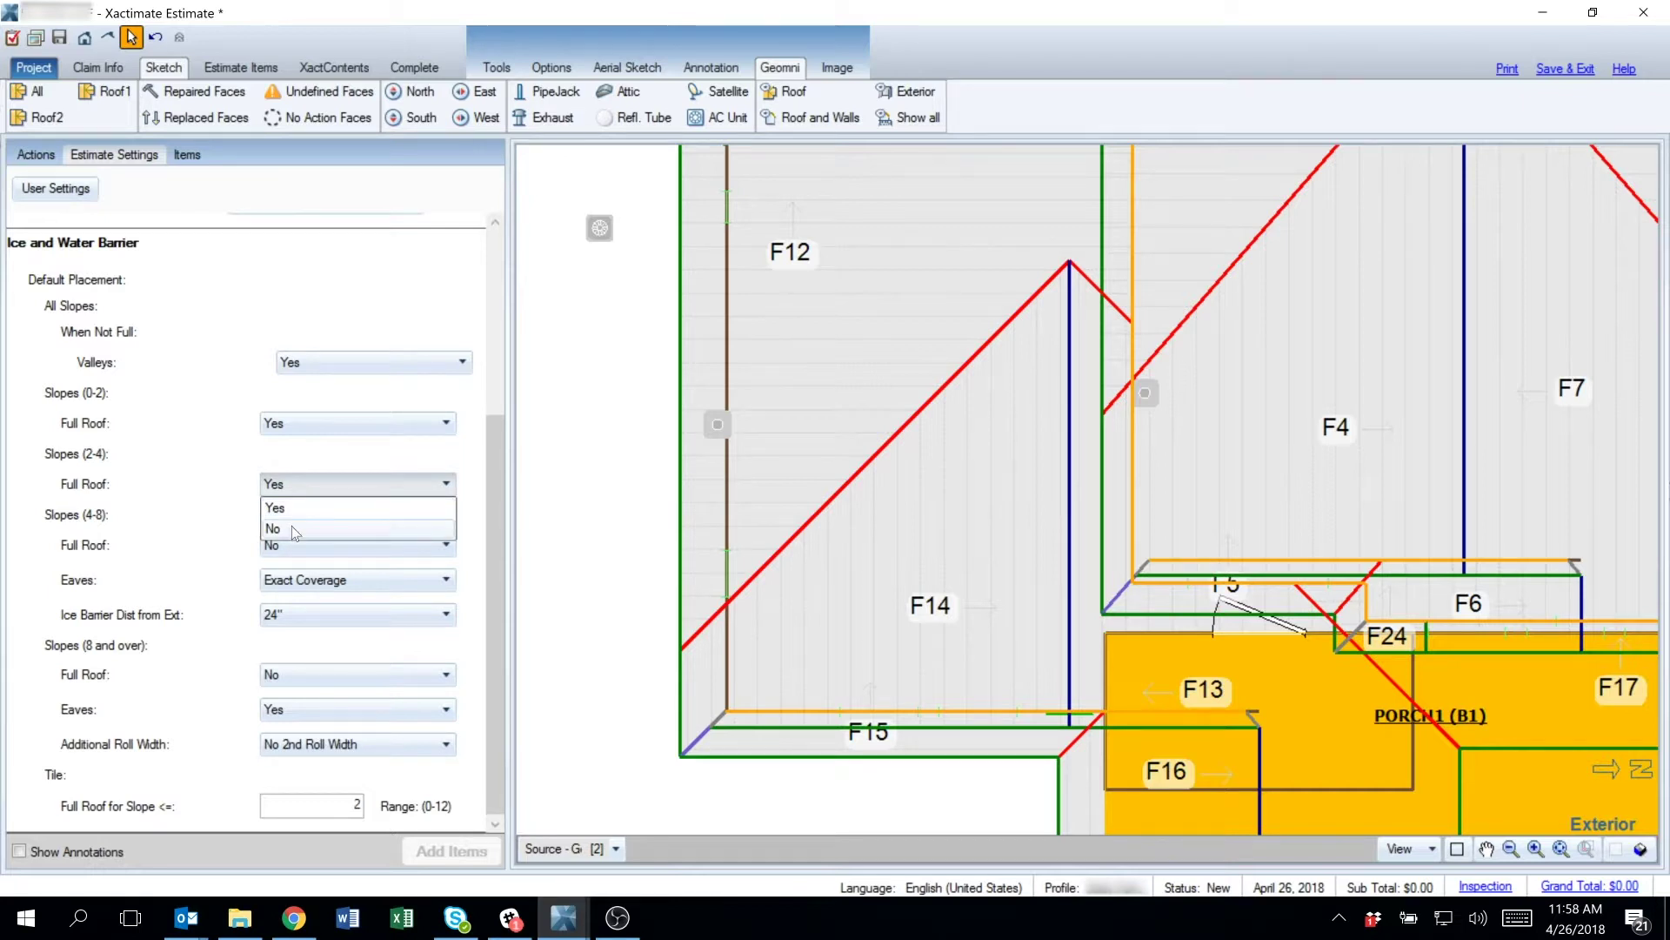
click(293, 527)
click(311, 518)
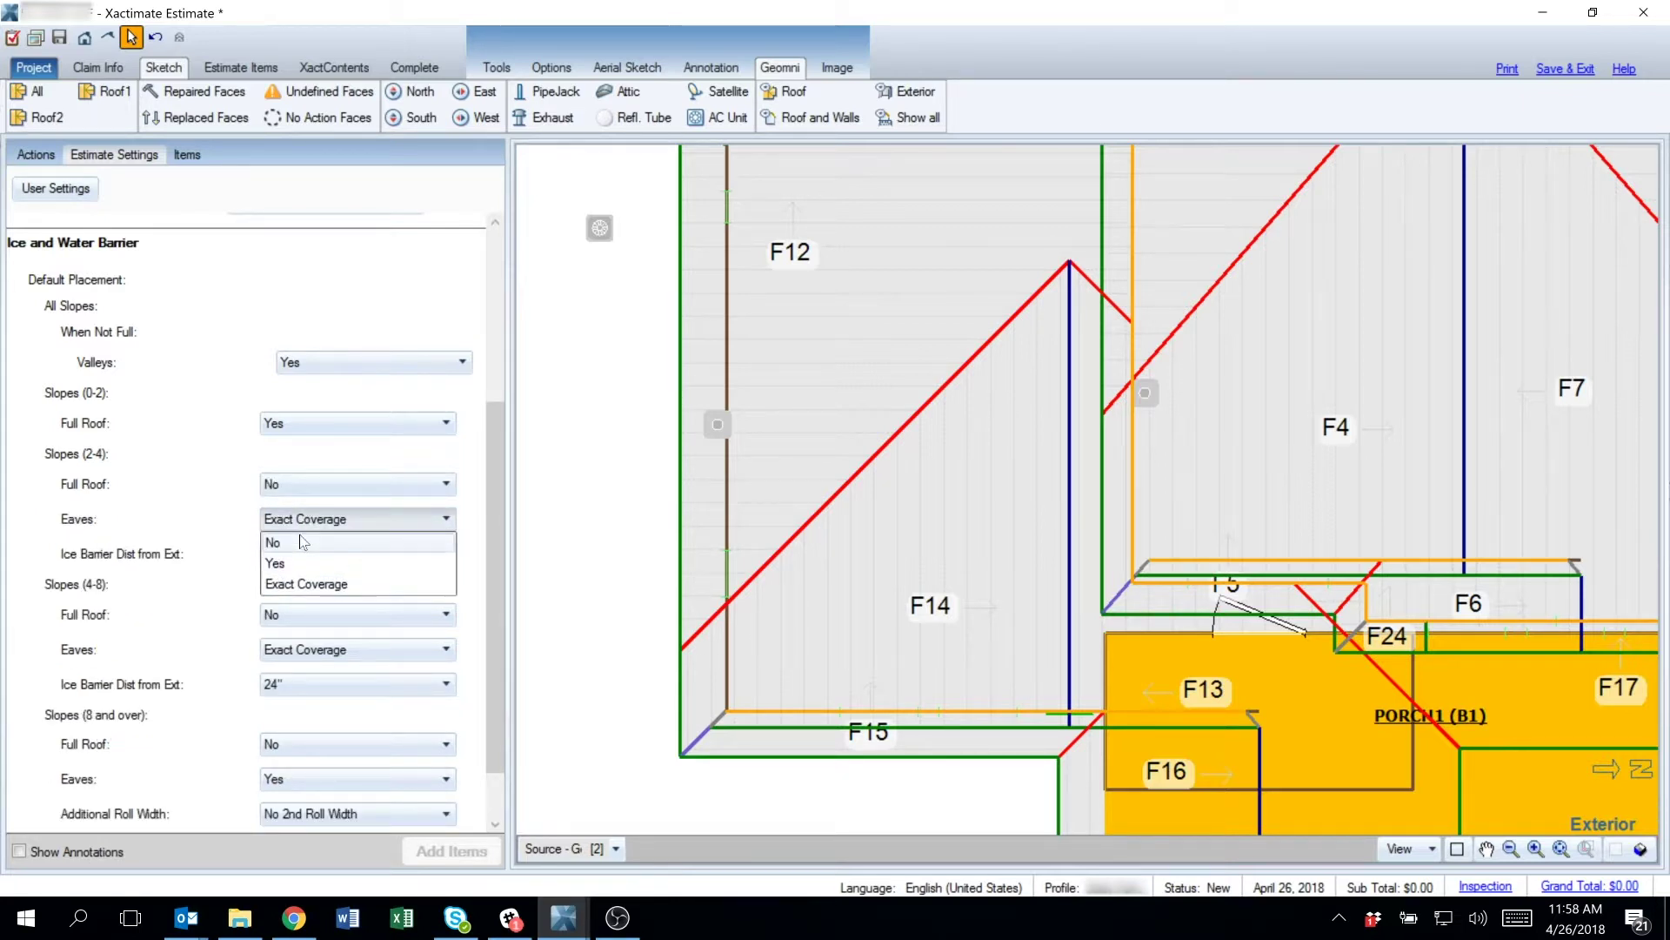
click(314, 586)
click(306, 561)
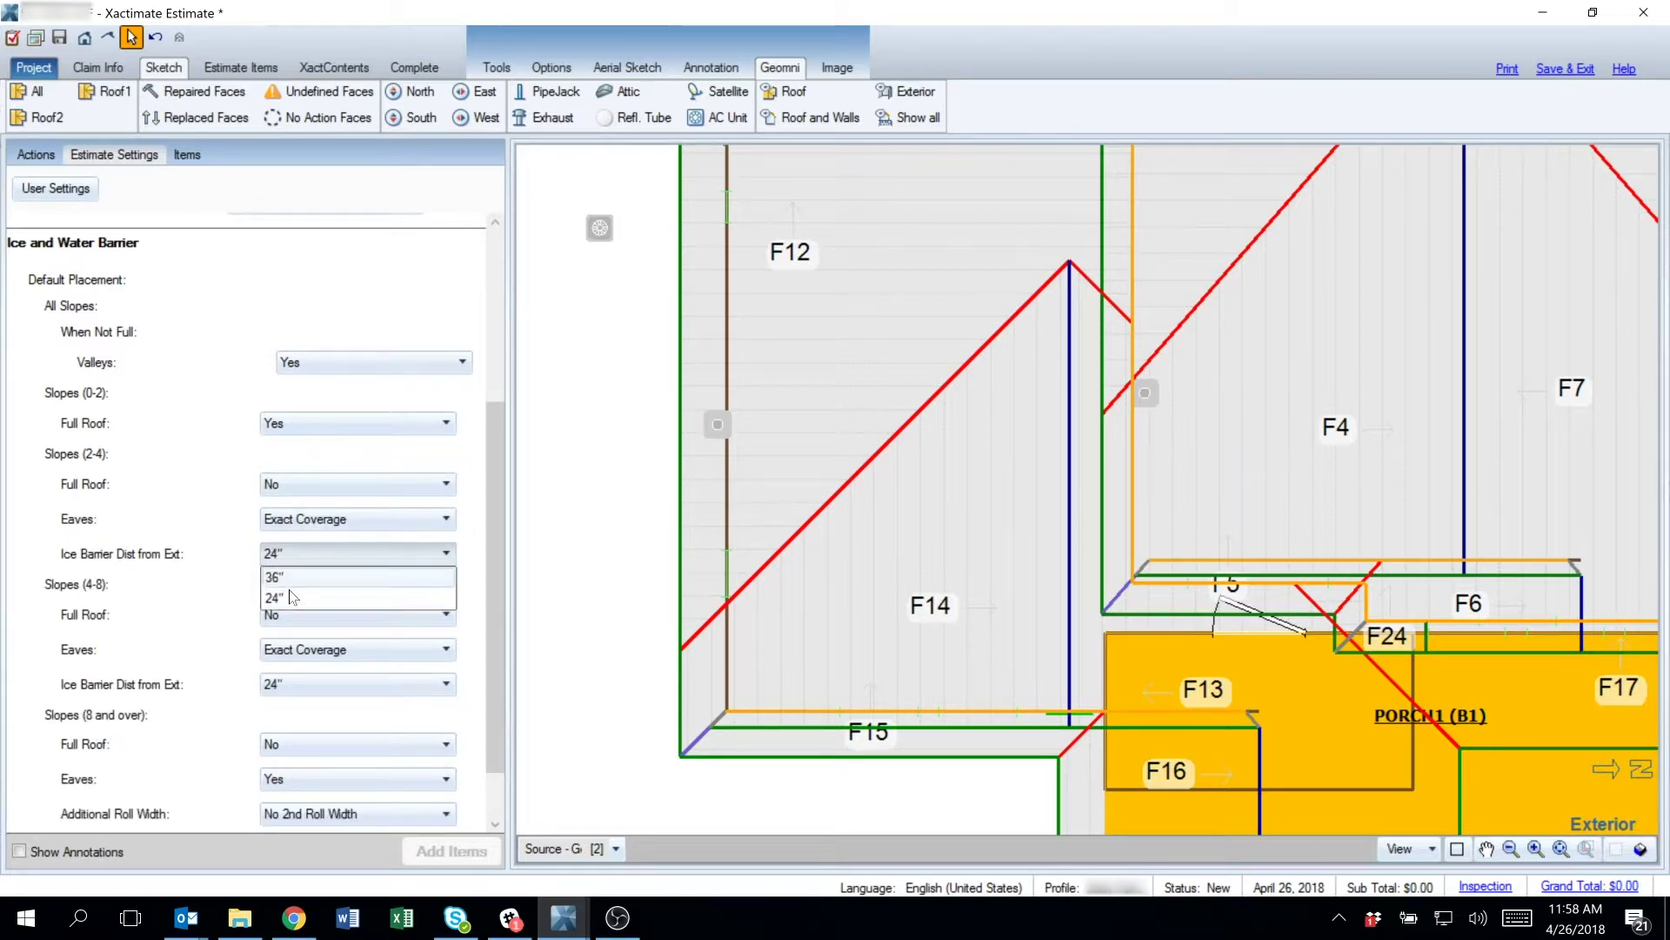
click(293, 589)
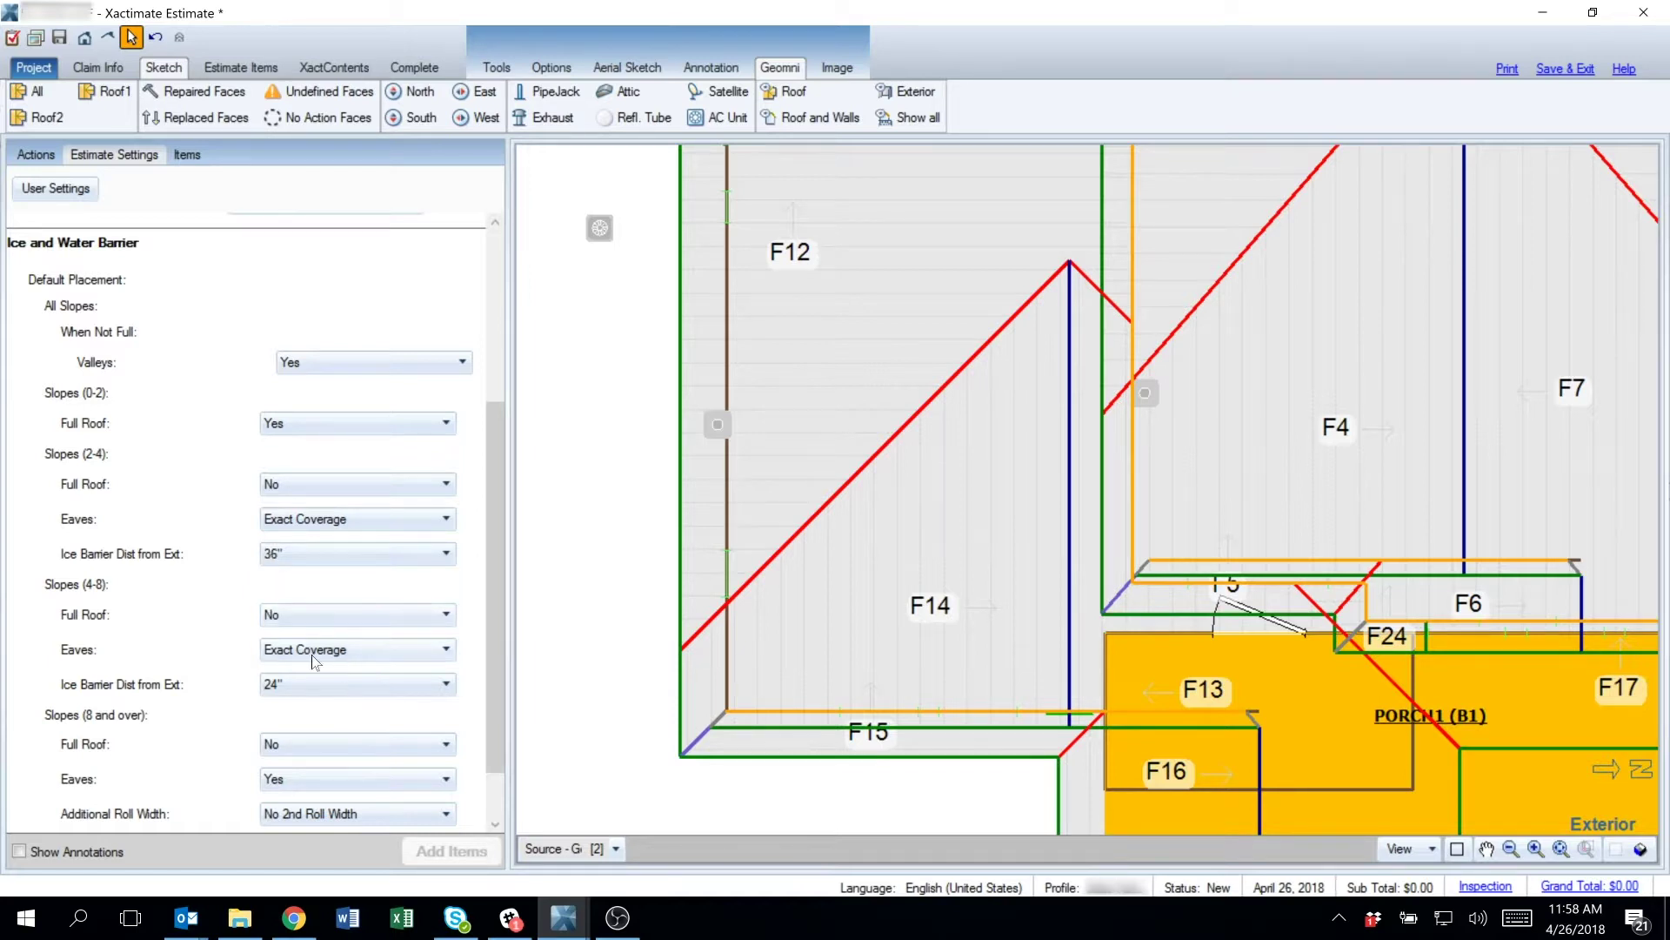
Replace the tile full-roof slope limit with 3
scroll(299, 644, down, 1)
double_click(355, 804)
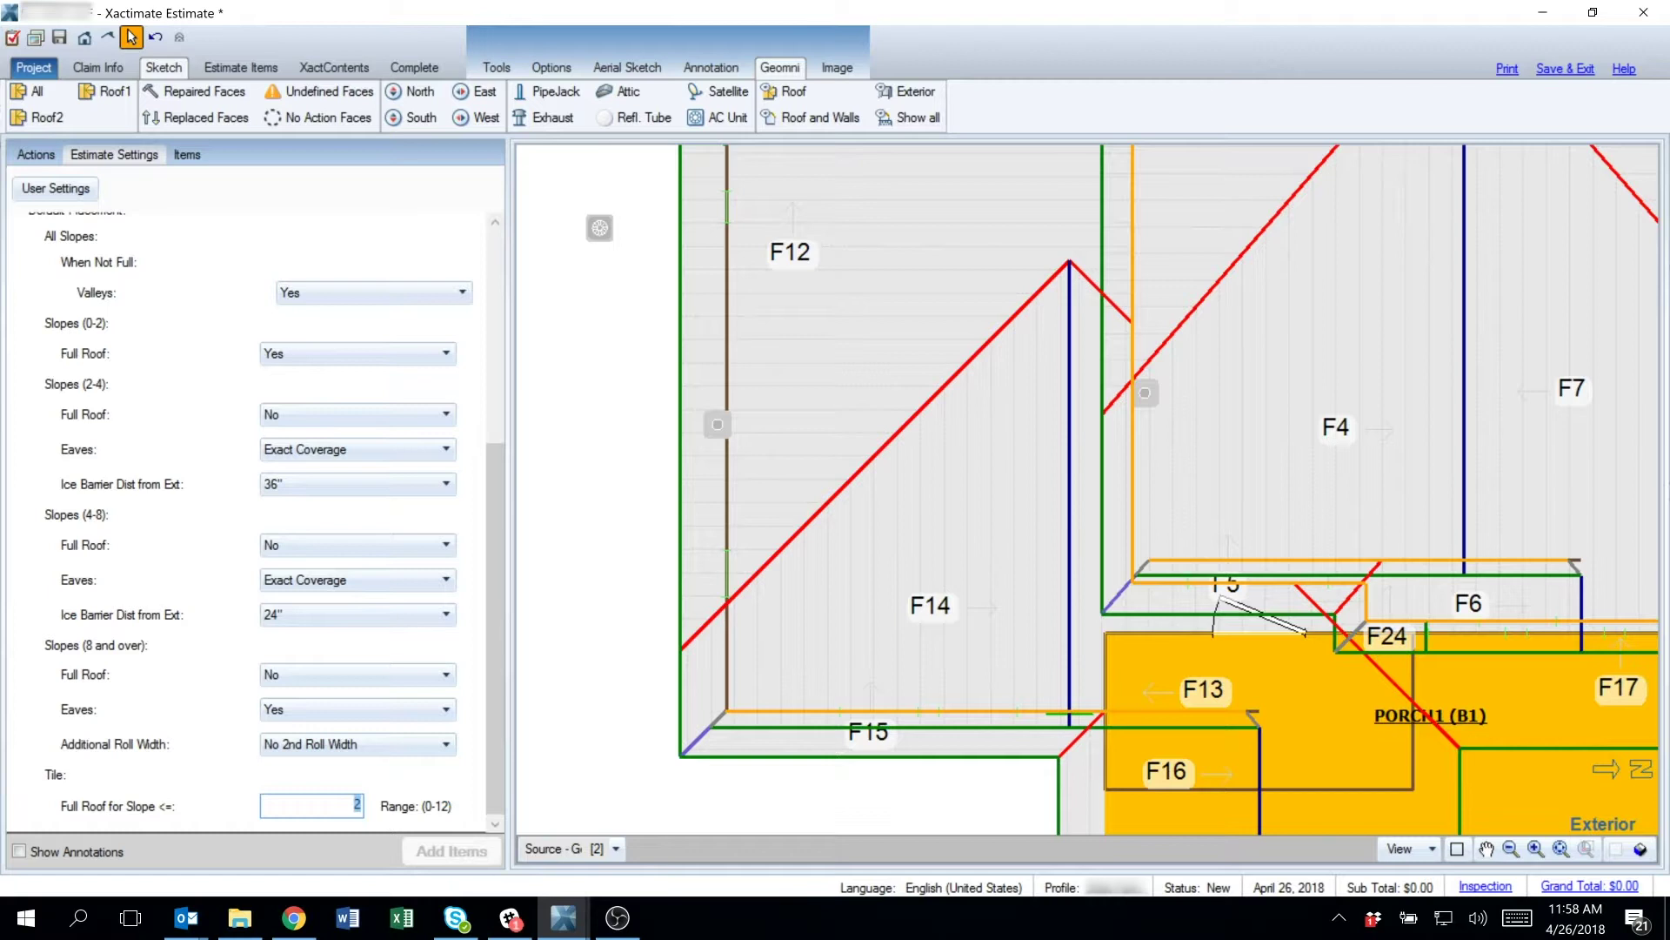
text(3)
On the Actions tab, set Roof Face Action to Replace Existing
click(36, 154)
click(324, 220)
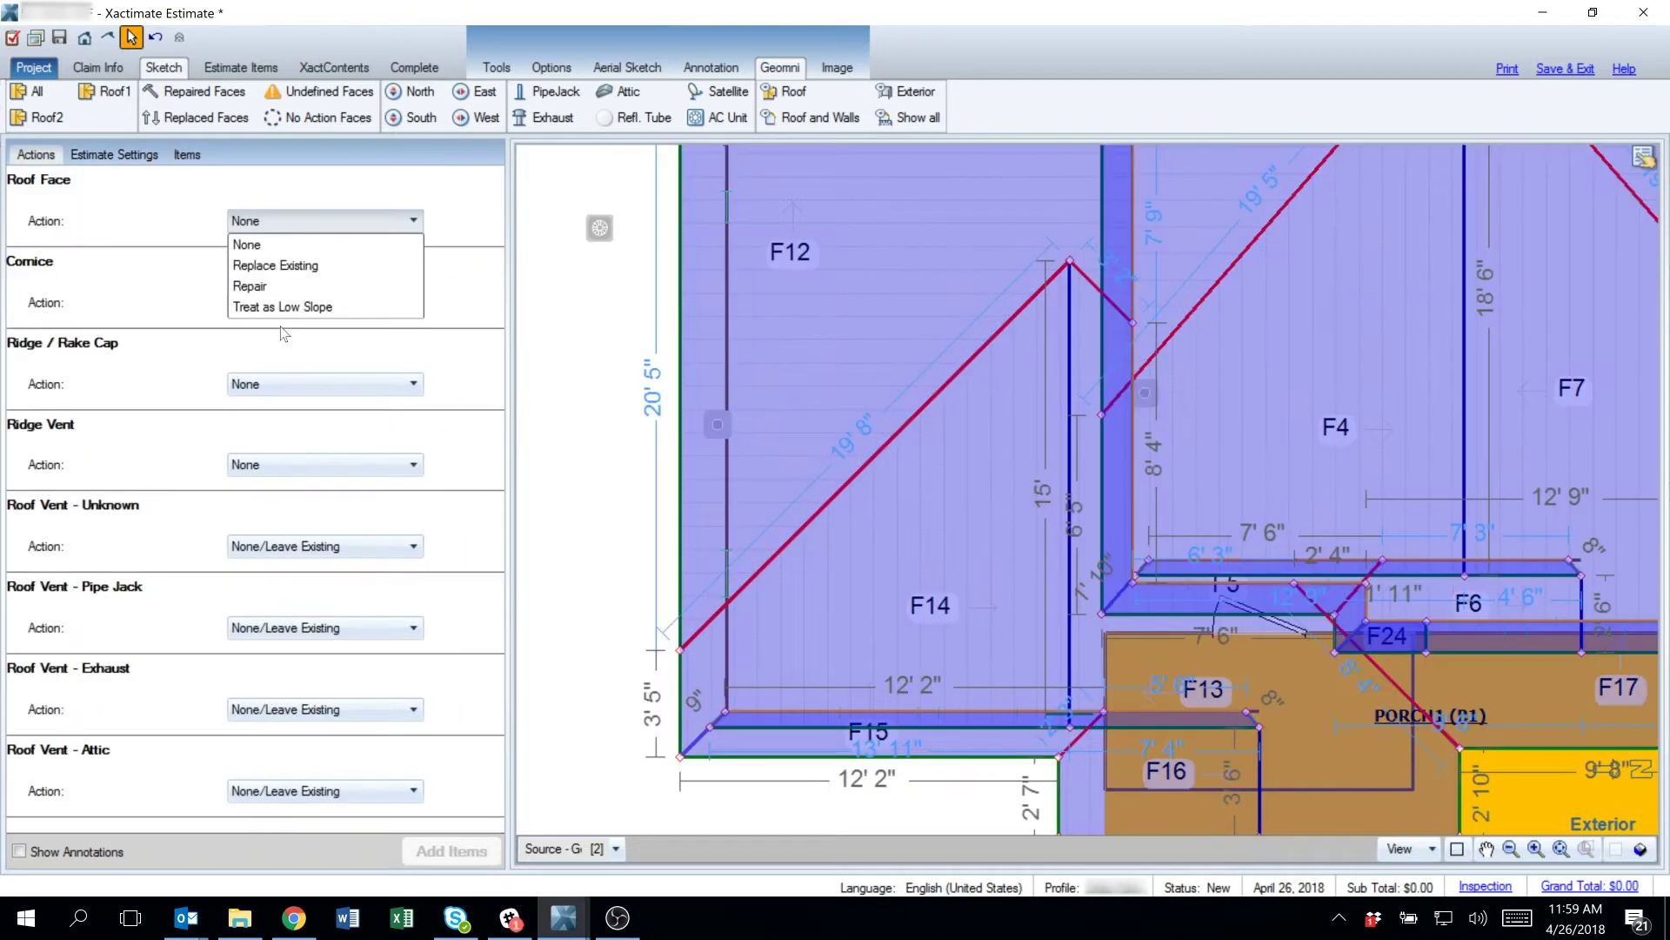
click(300, 267)
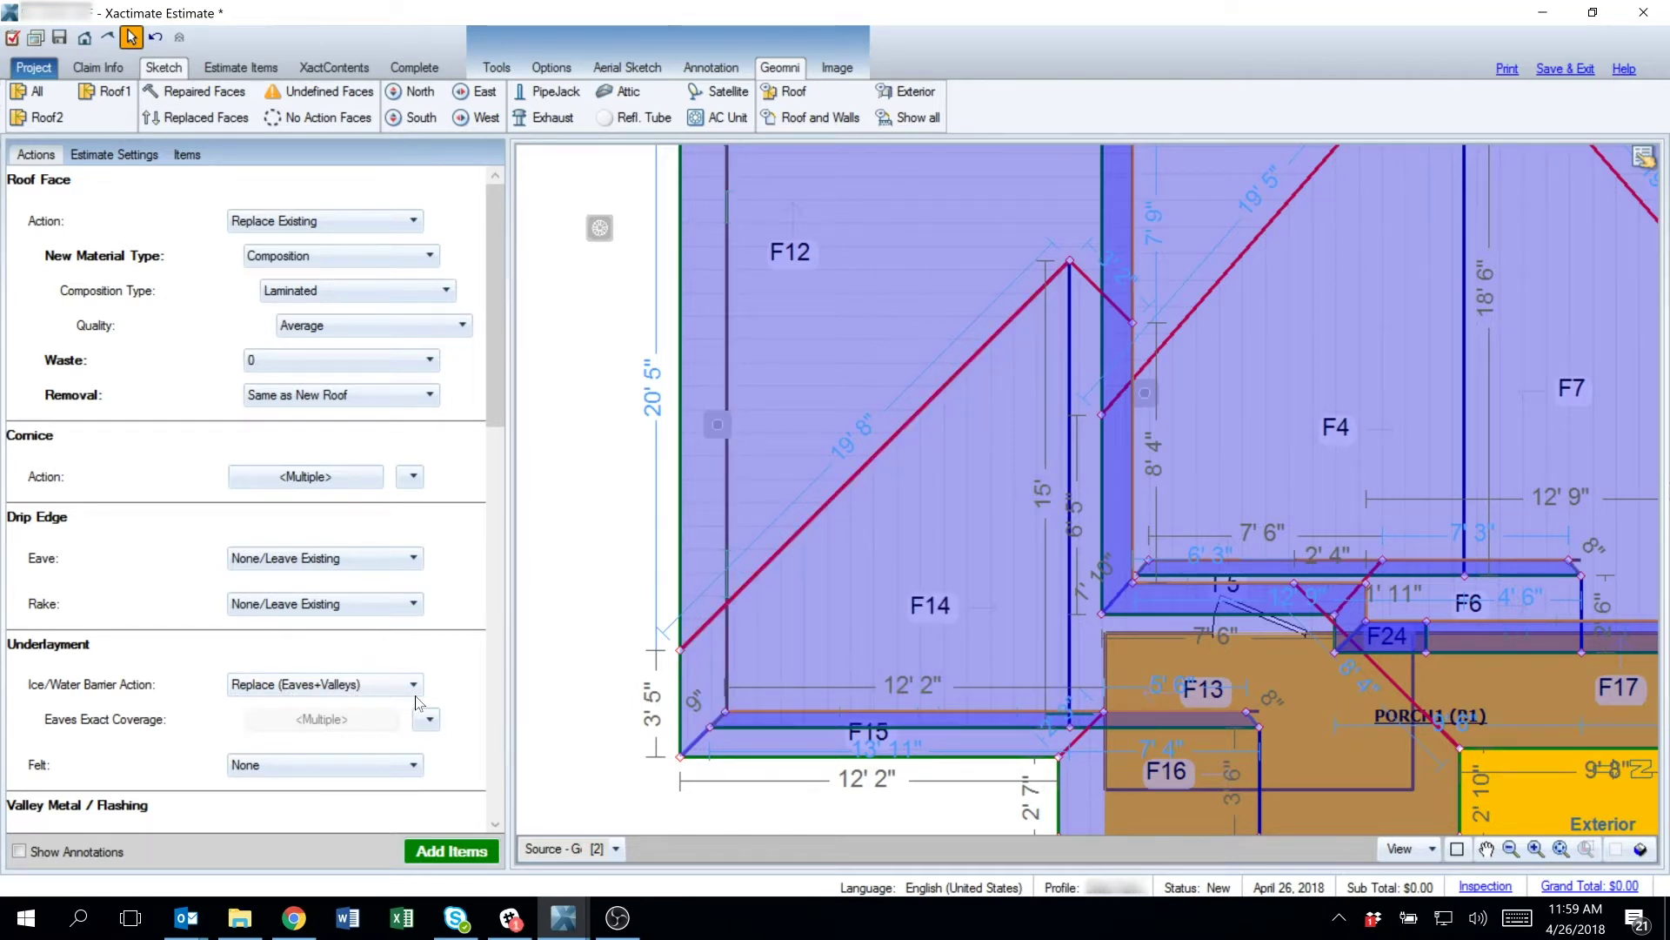
Select face F14 and cycle its Ice/Water Barrier Action through 36" roll and Full, ending at None
click(815, 605)
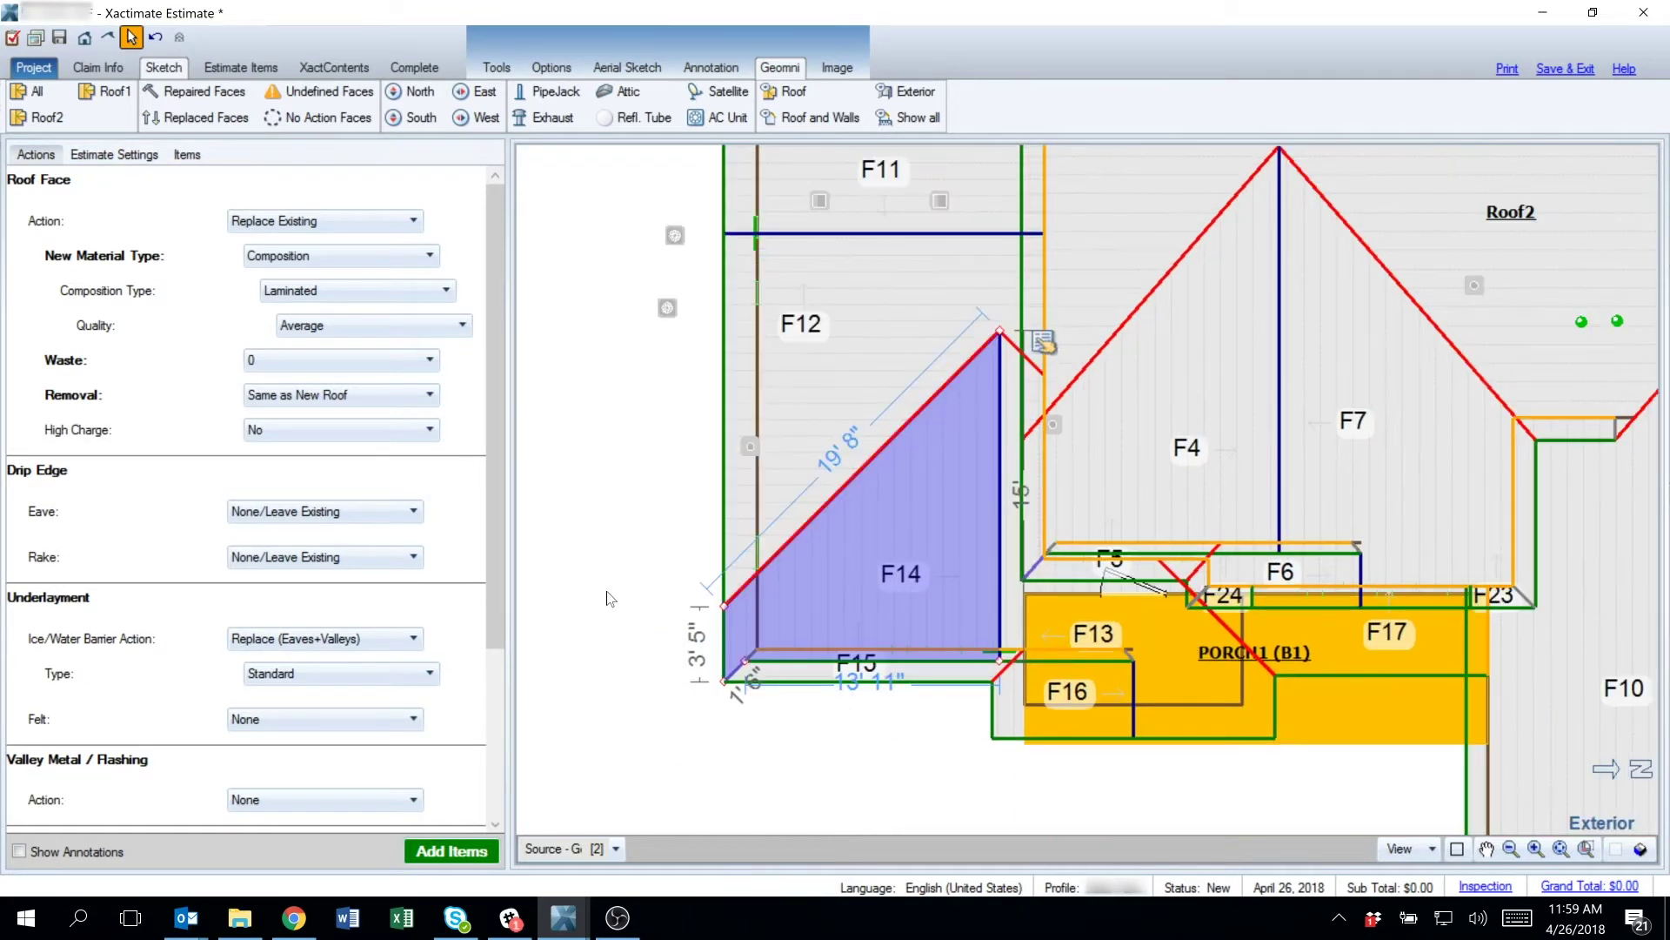
click(348, 642)
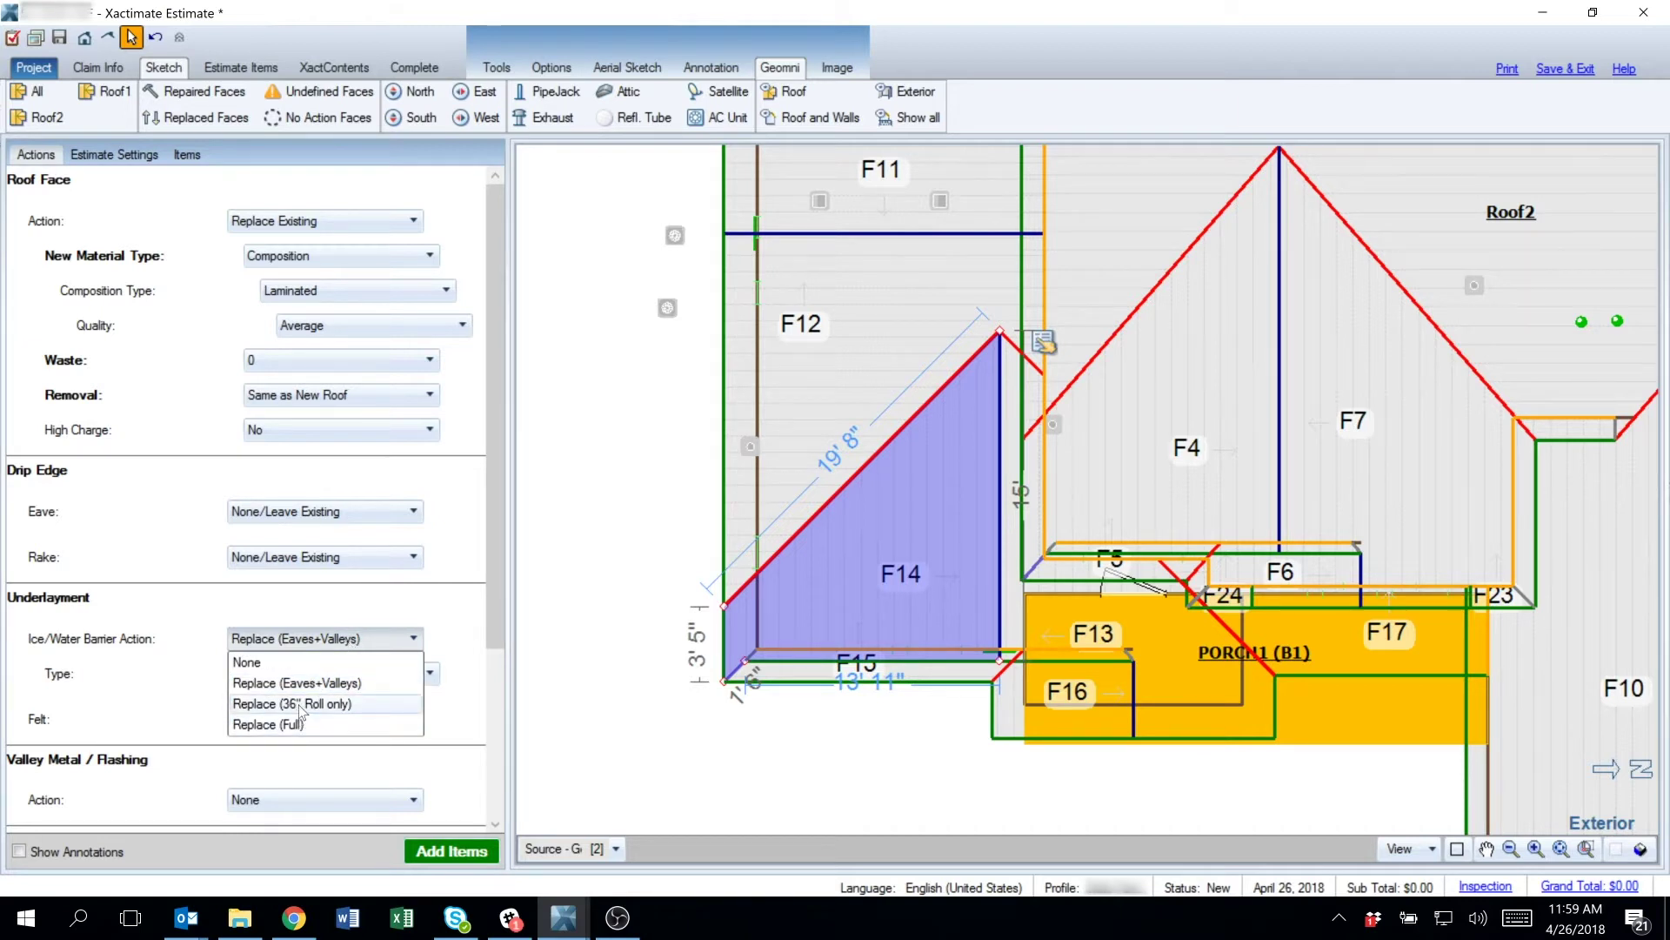
click(299, 704)
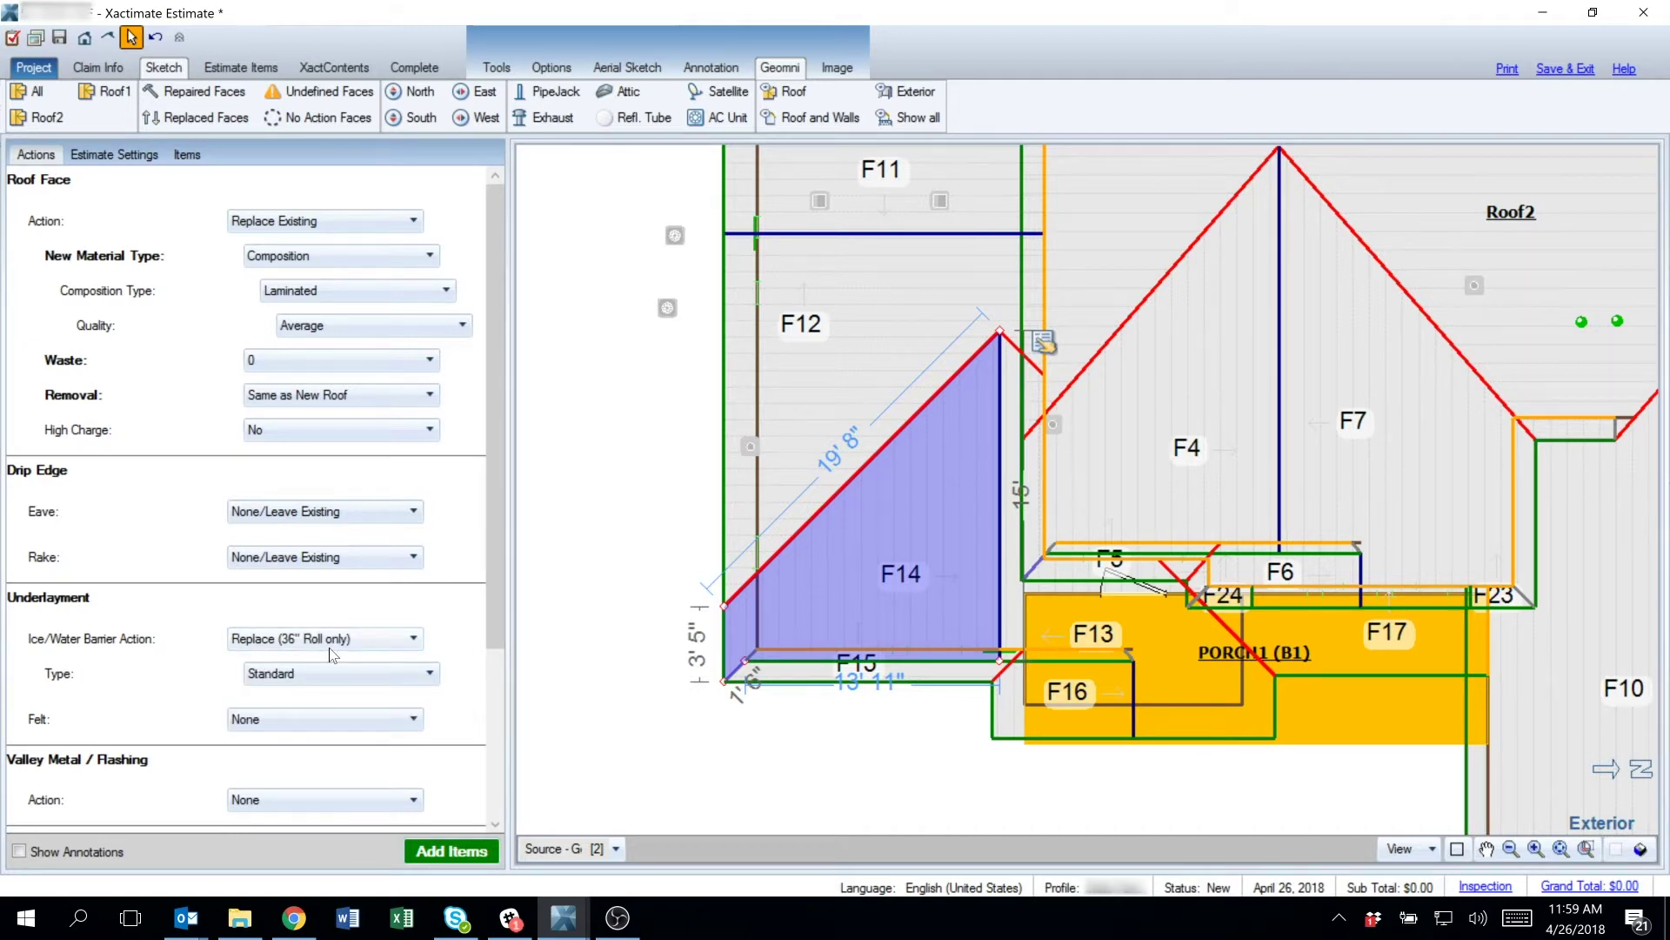
click(337, 642)
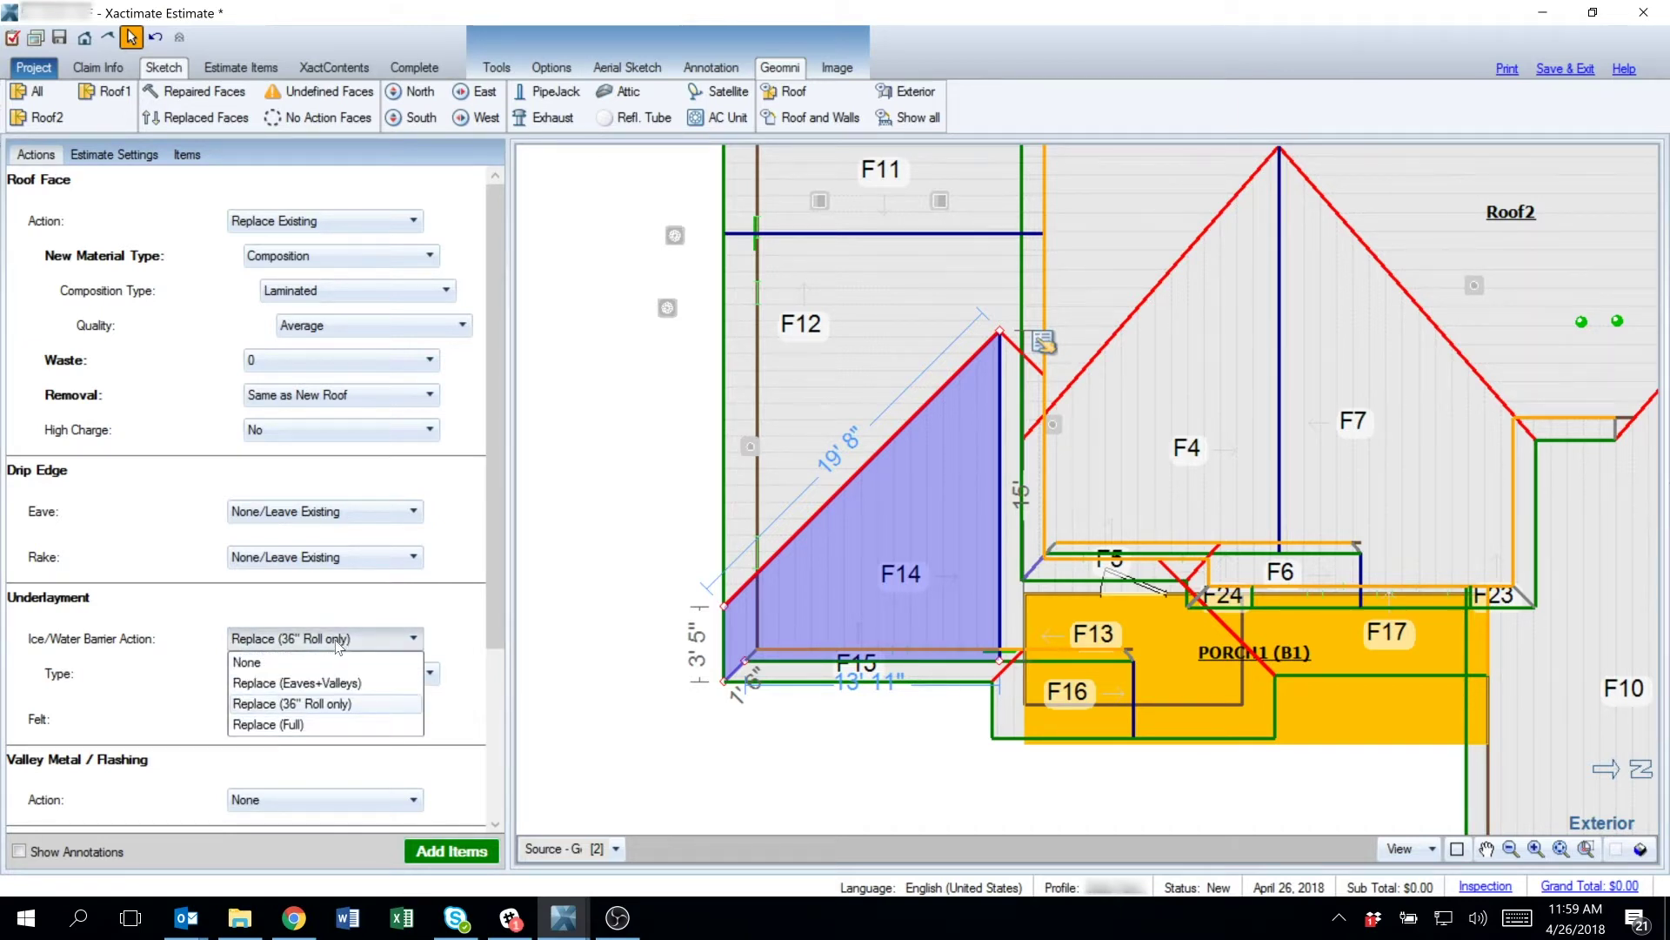
click(302, 725)
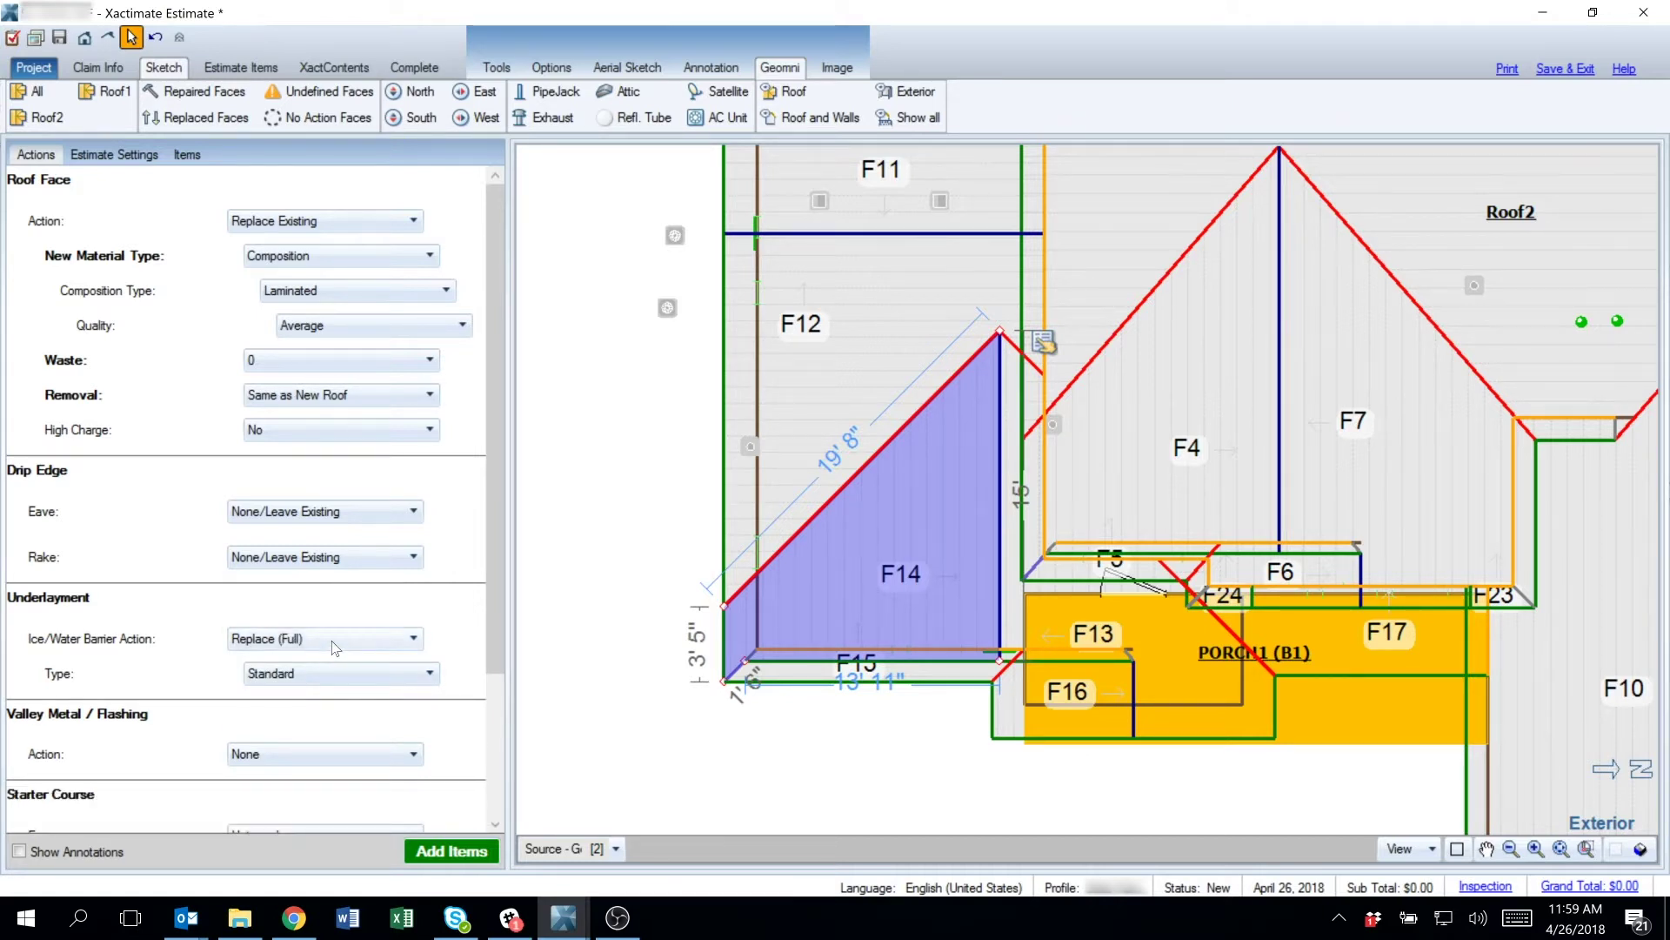
click(330, 640)
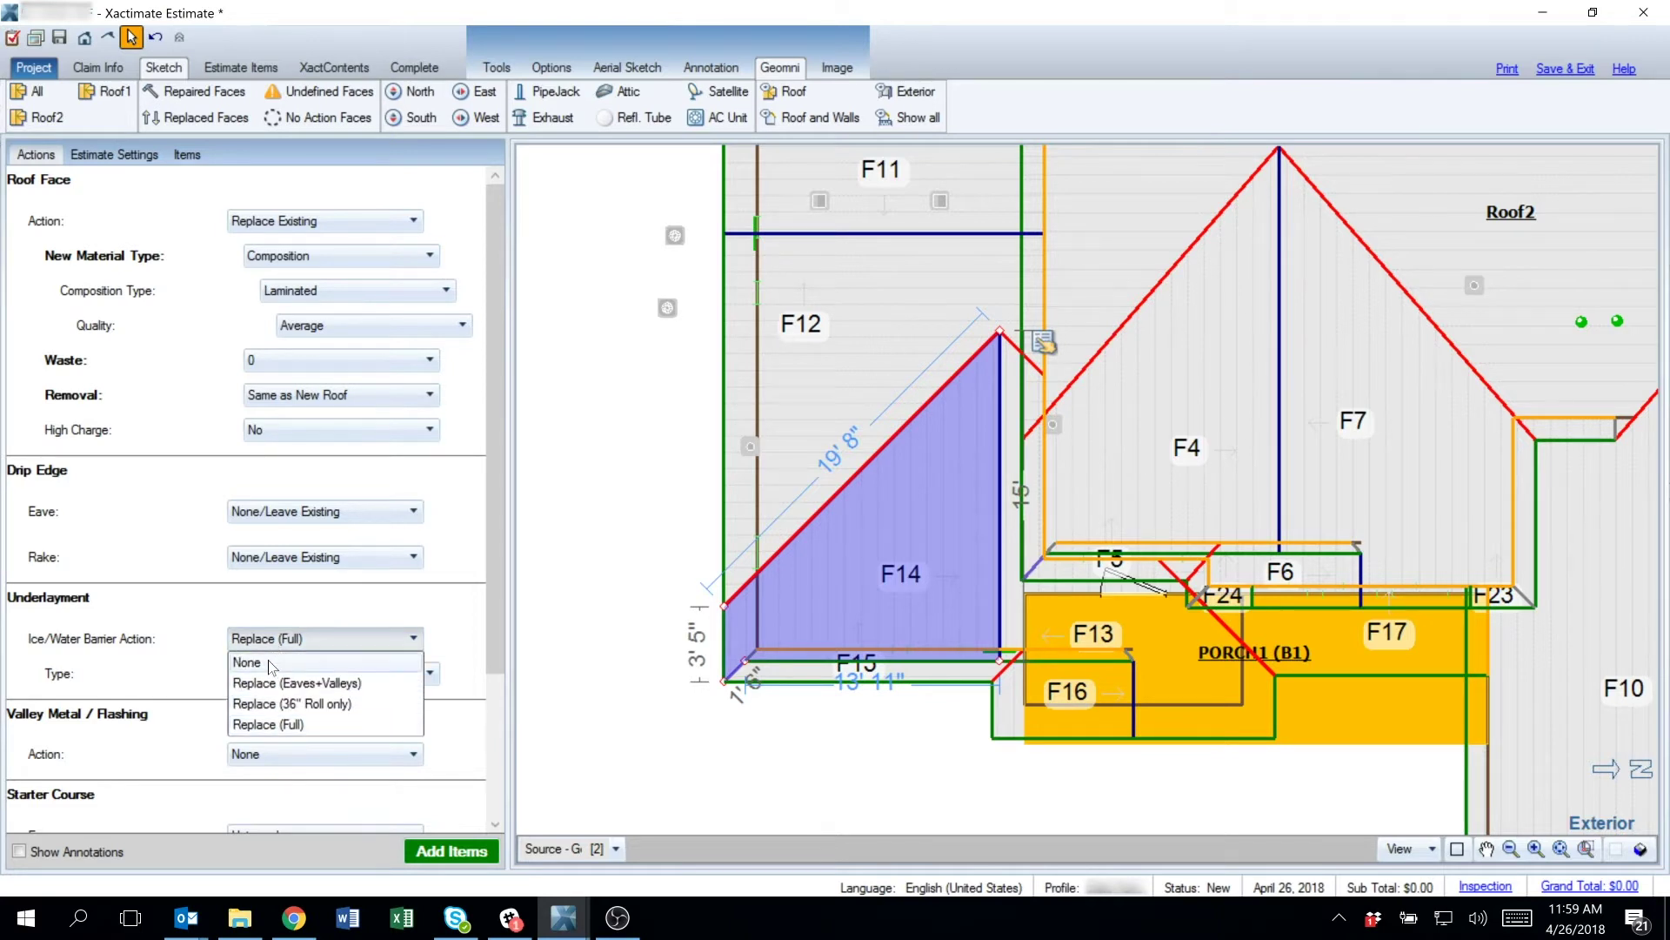
click(271, 664)
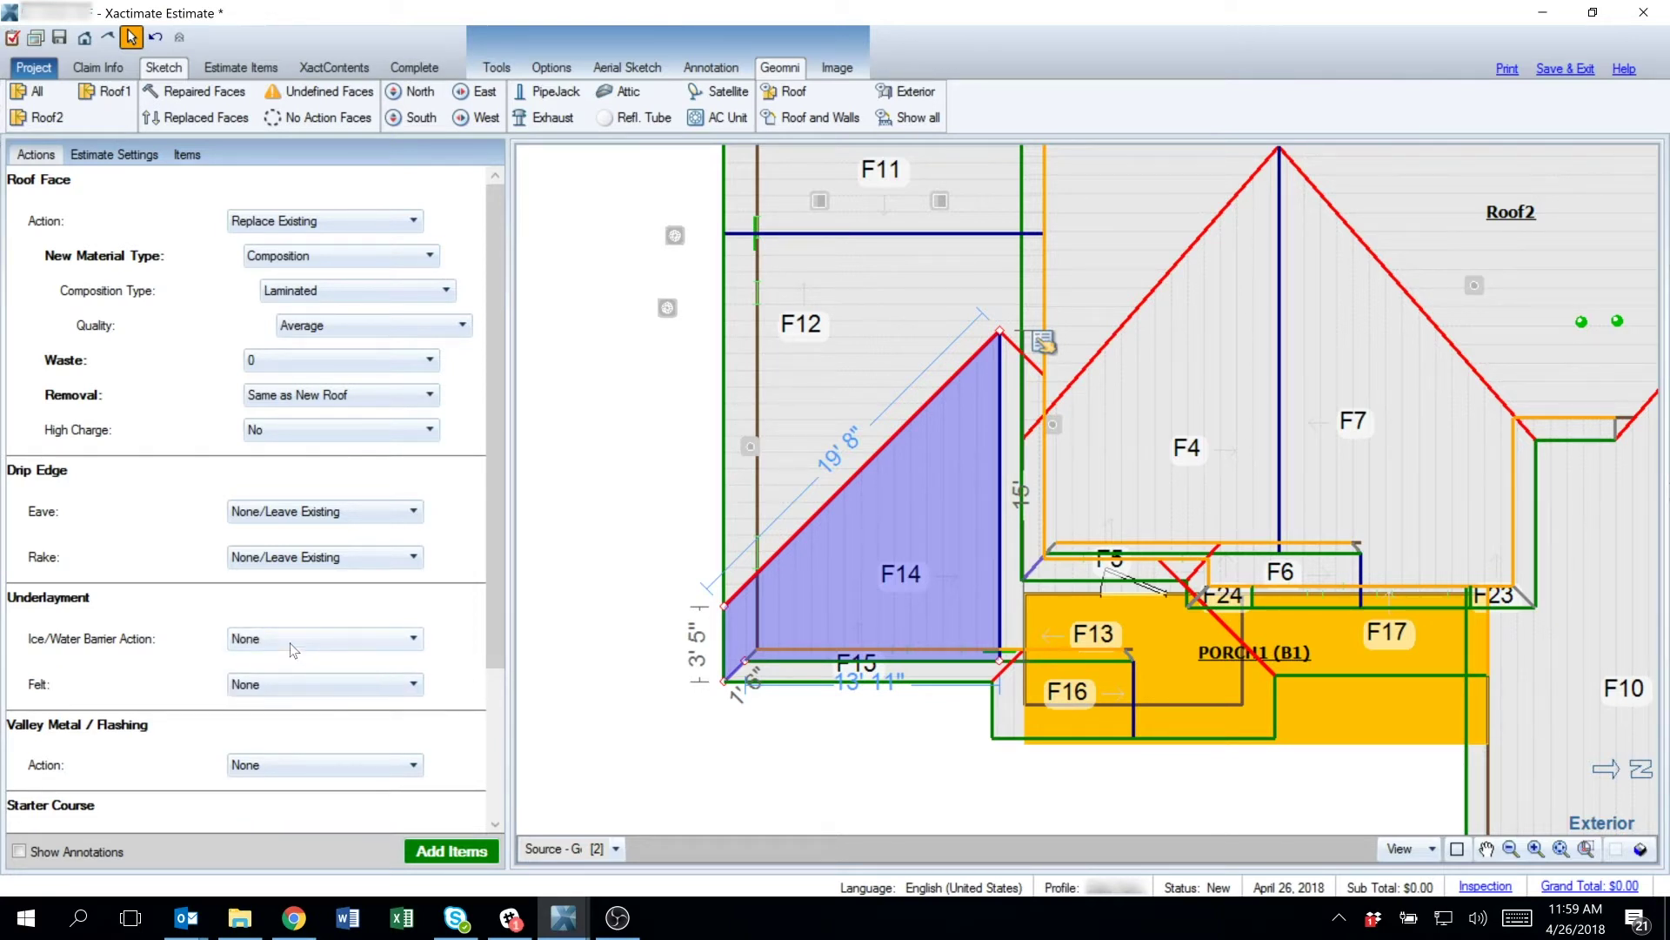
click(322, 636)
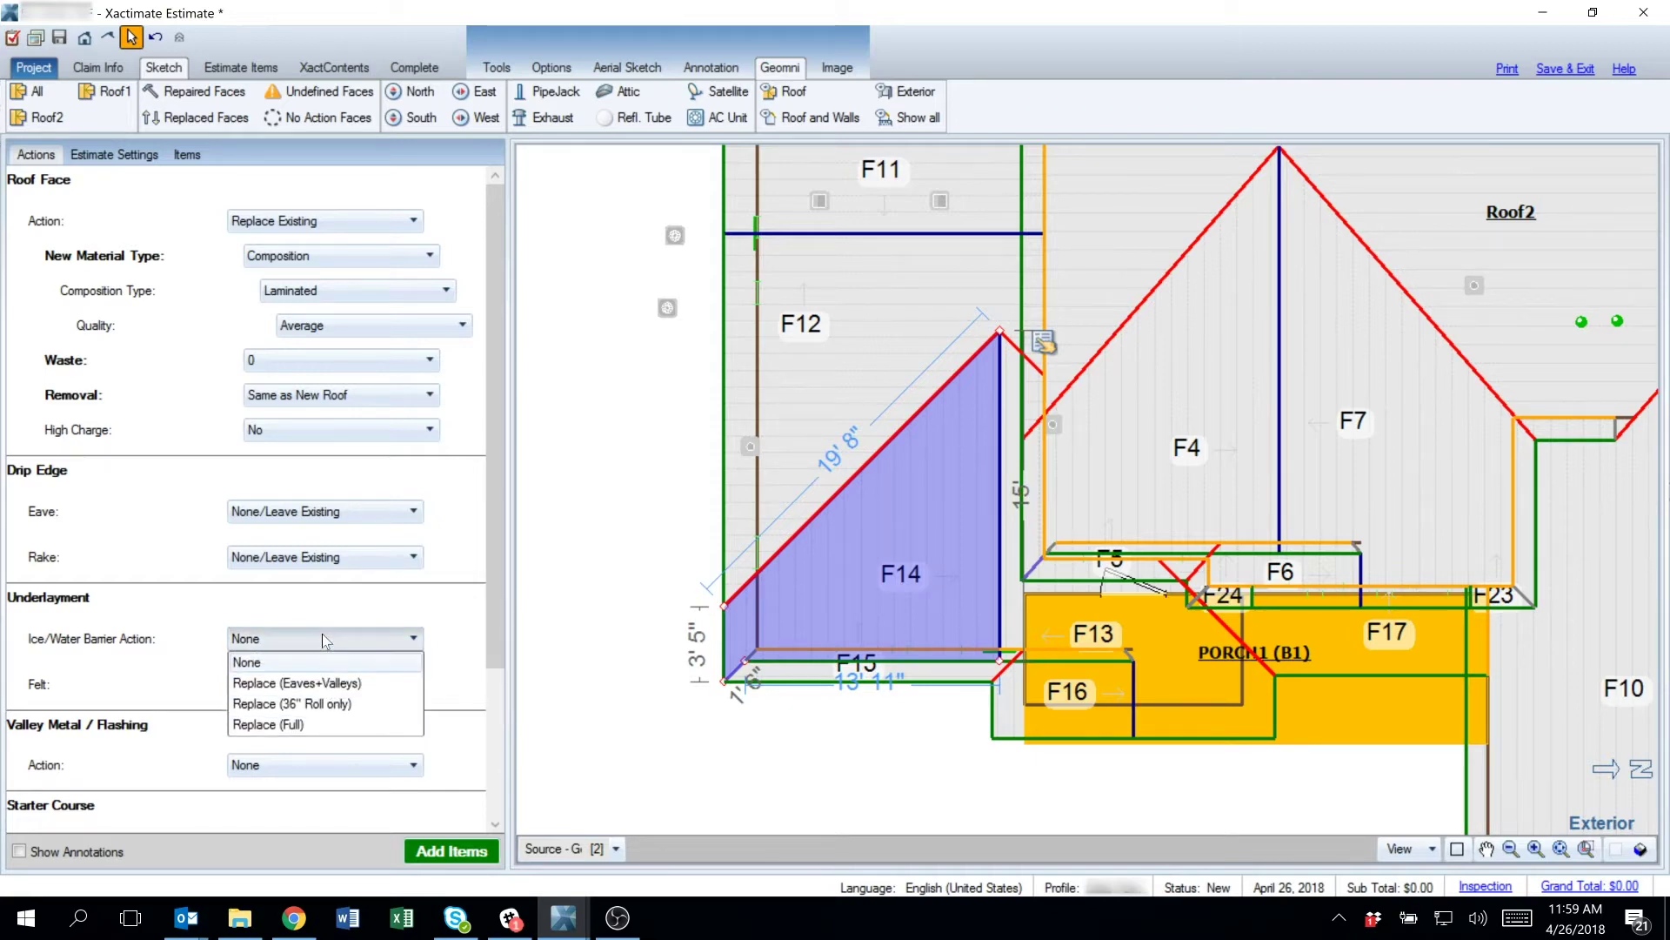
click(287, 681)
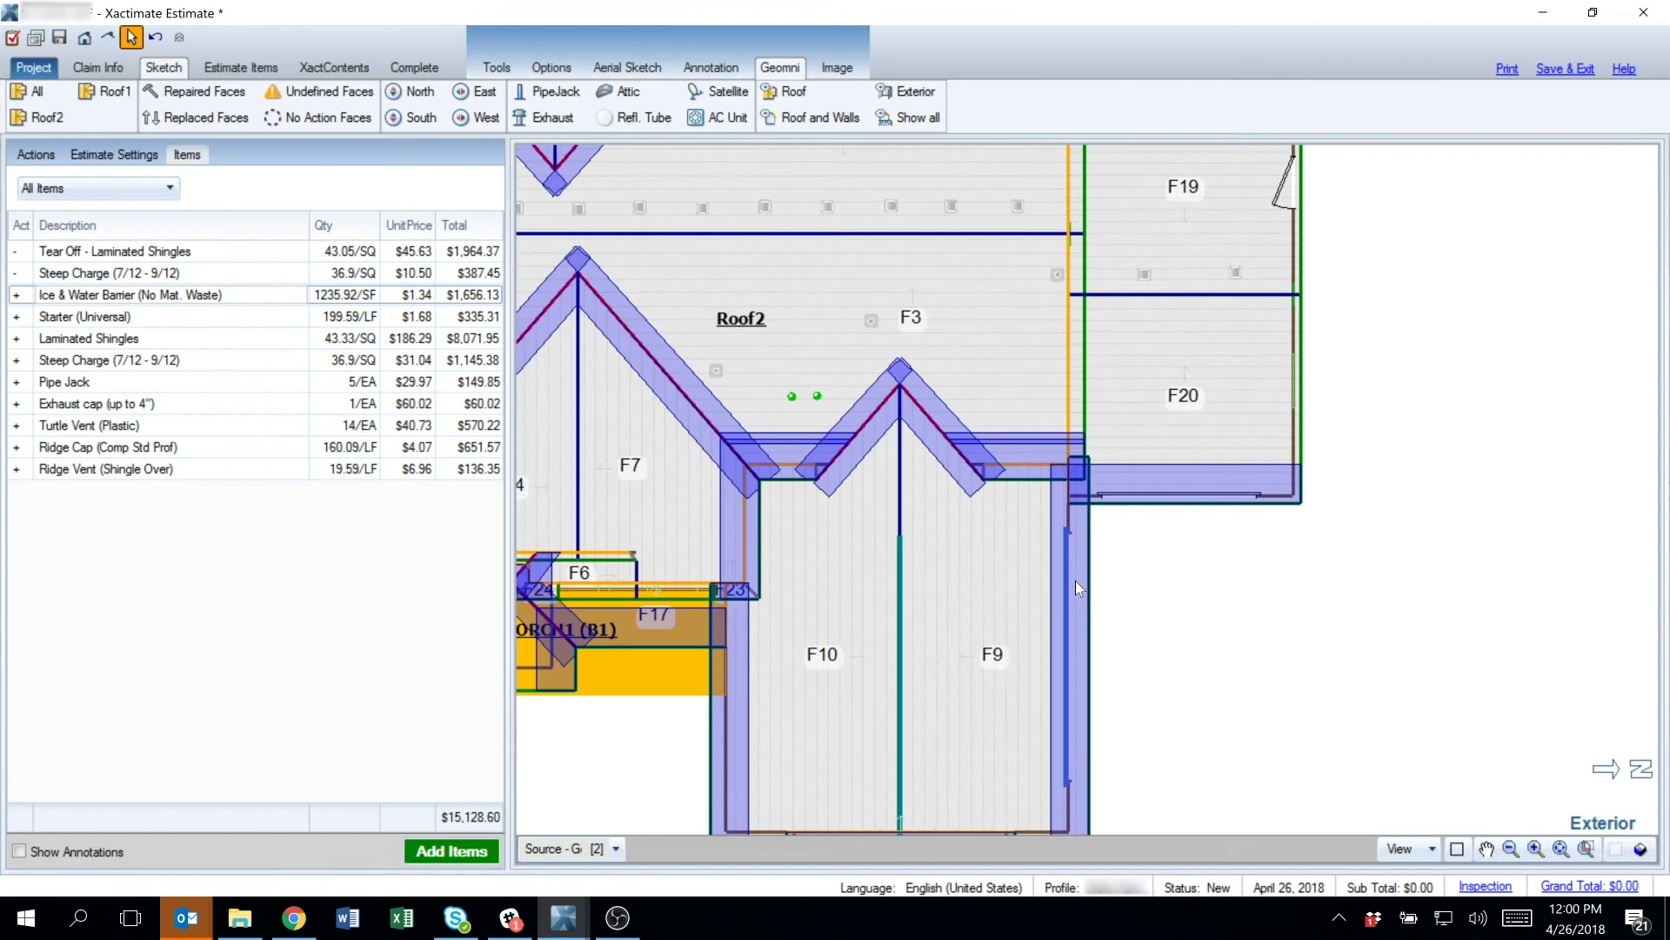
scroll(1075, 582, down, 3)
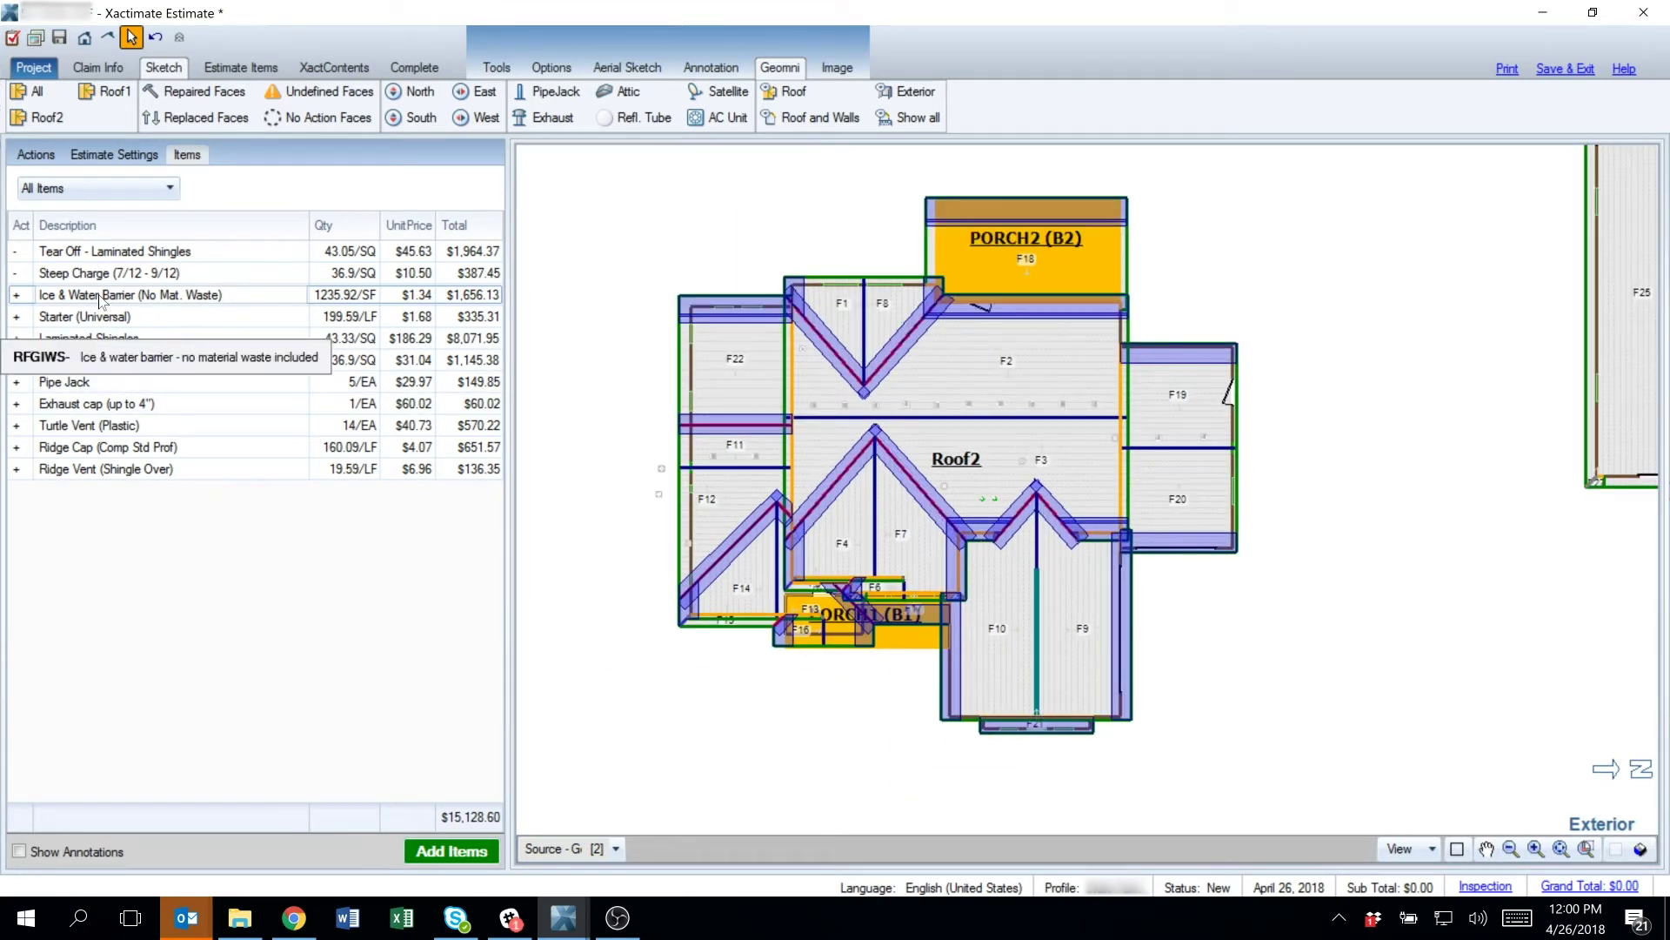
scroll(661, 557, up, 1)
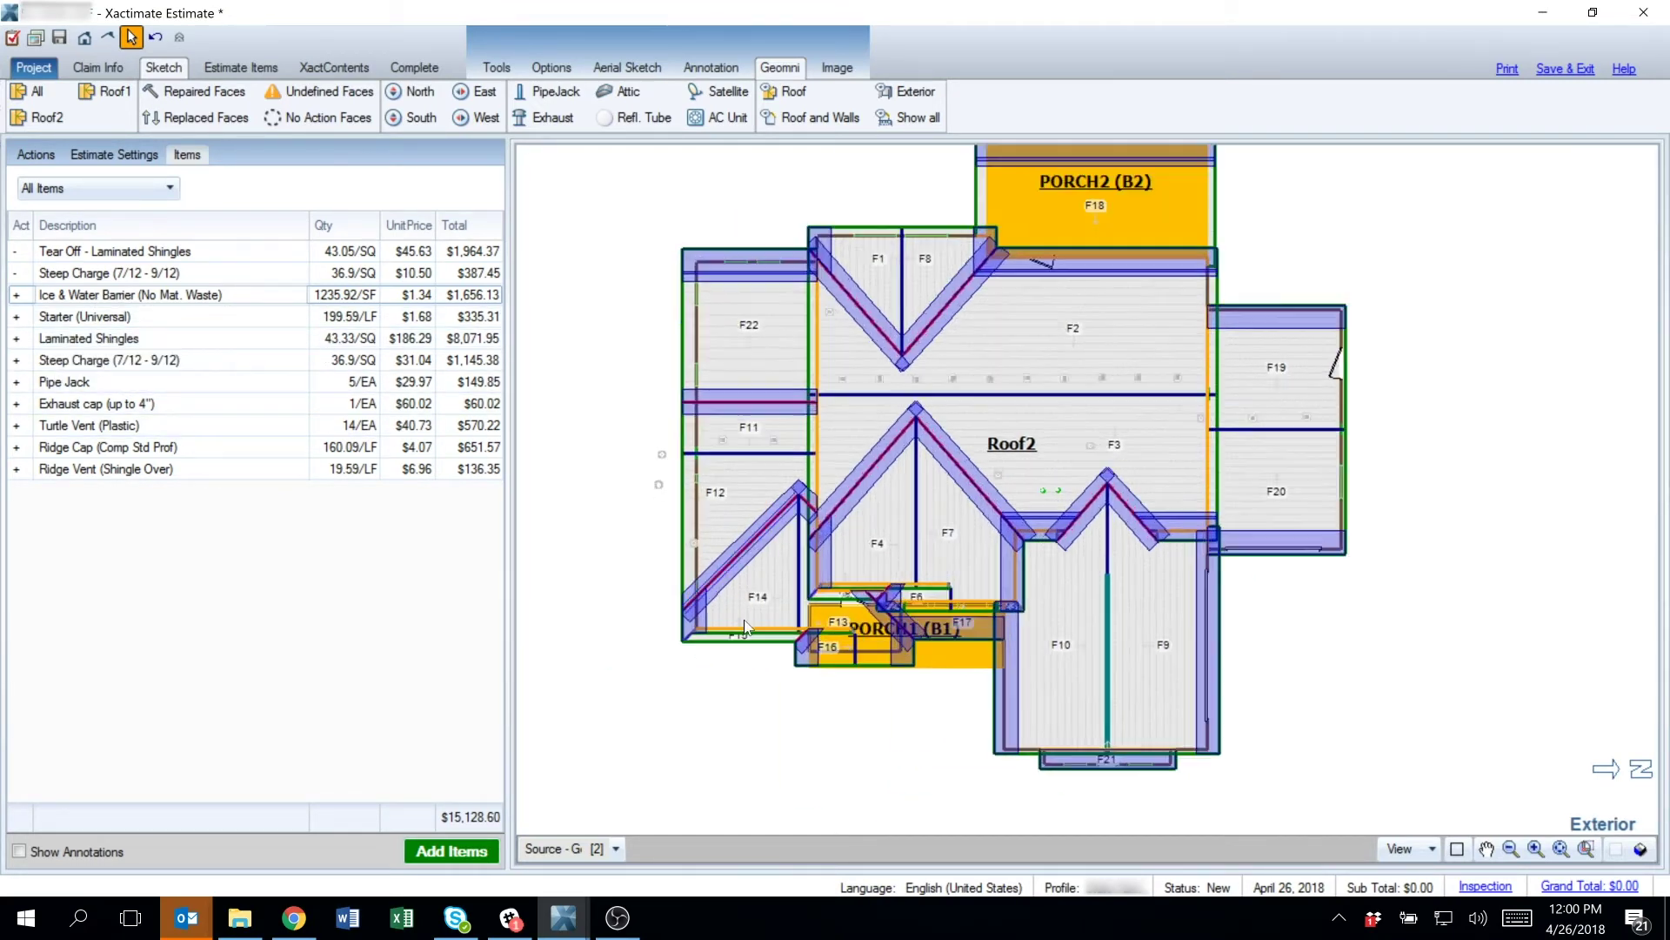
scroll(746, 626, up, 1)
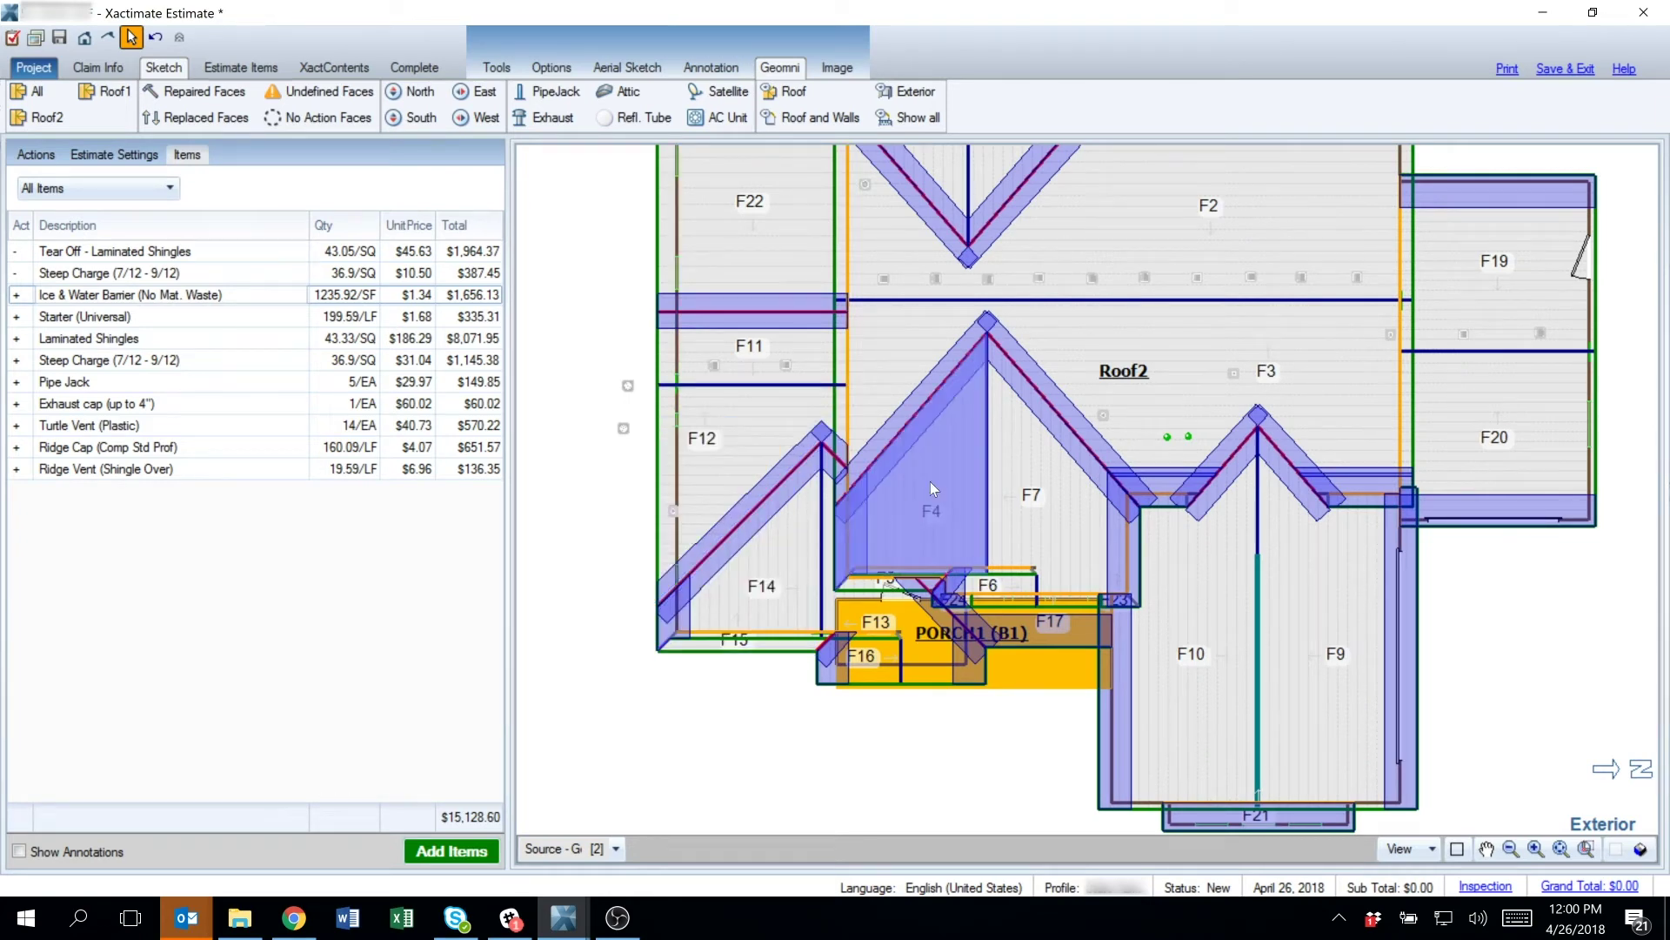
scroll(1186, 472, up, 2)
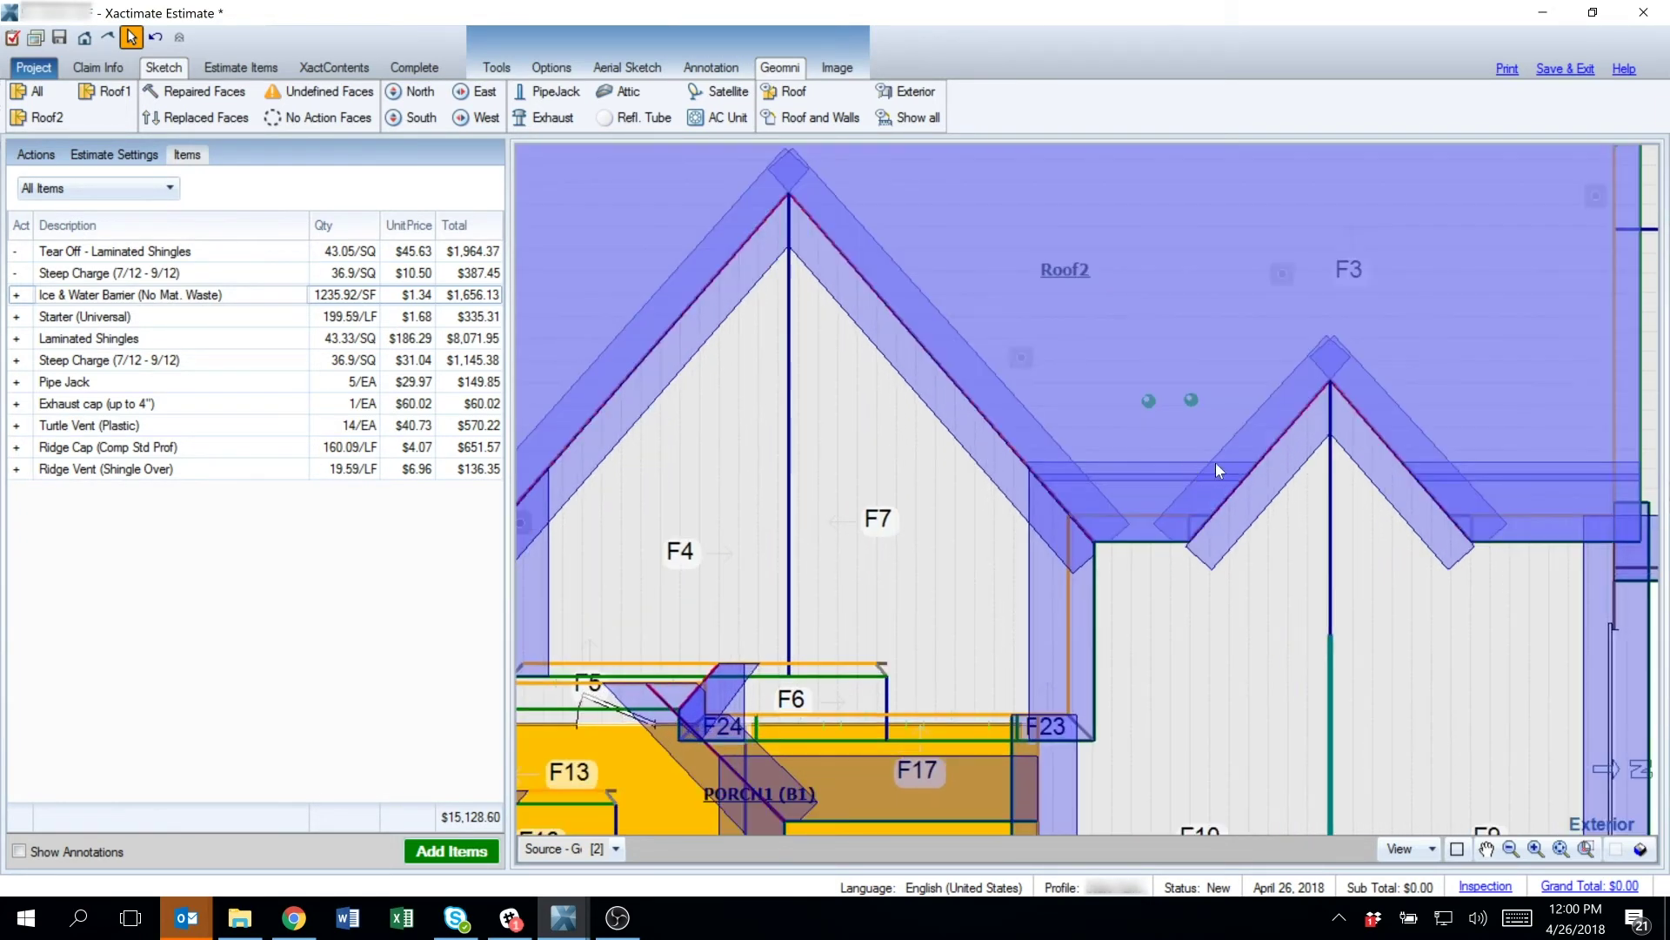
scroll(957, 487, down, 2)
scroll(1410, 661, up, 3)
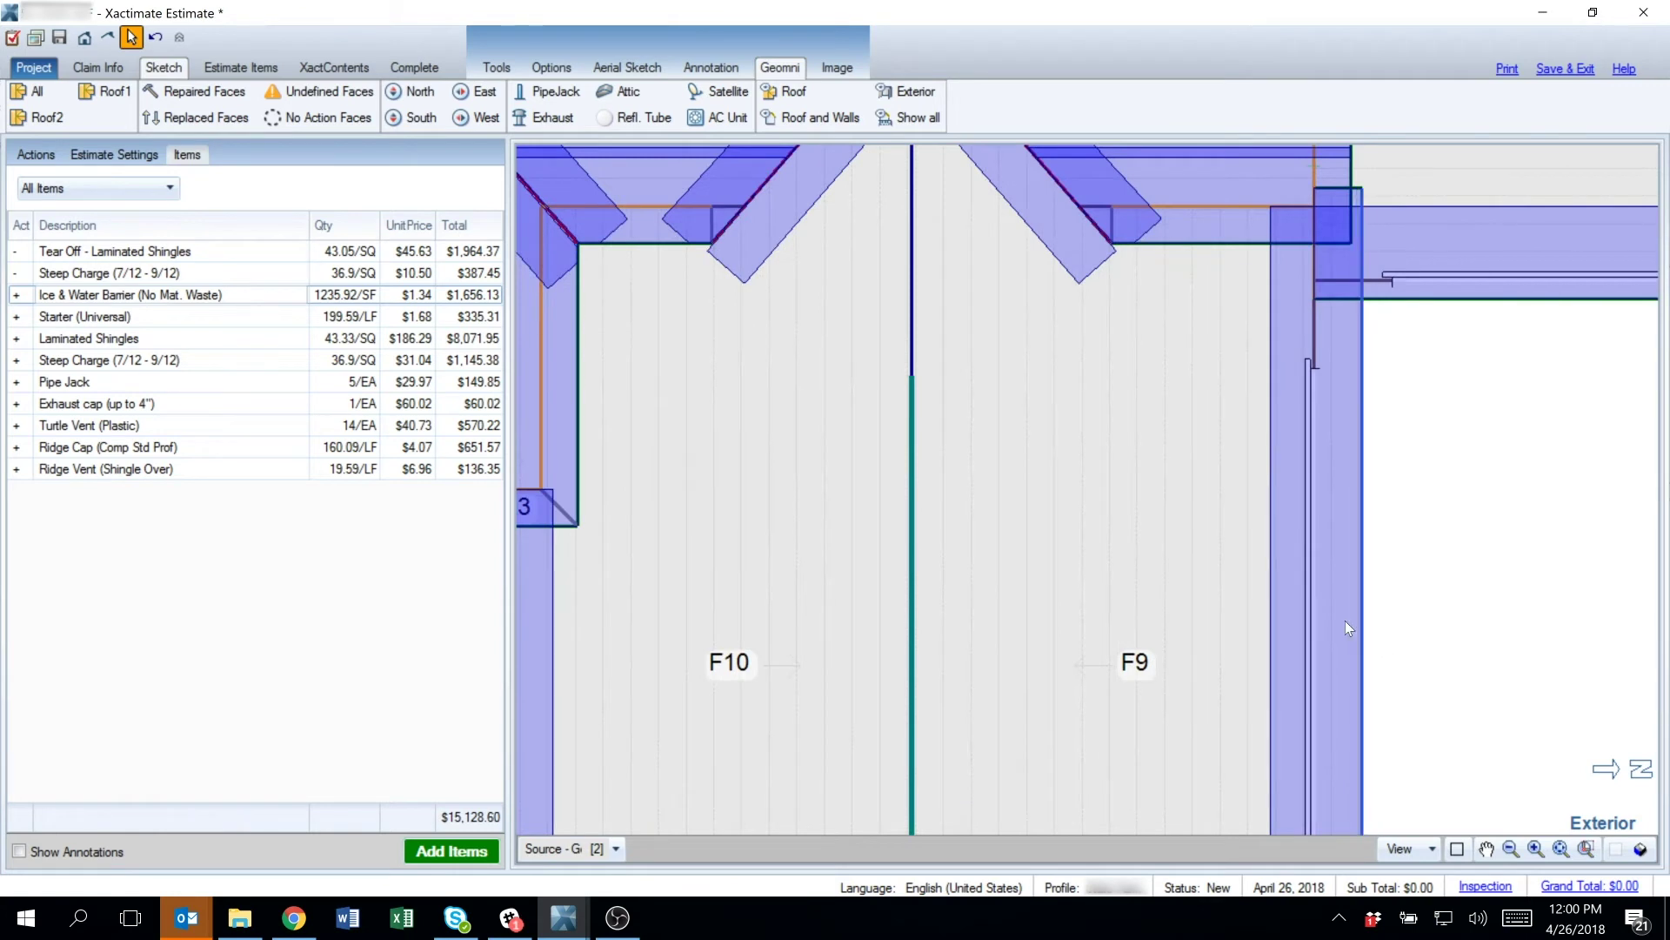
scroll(1205, 522, down, 1)
click(1181, 527)
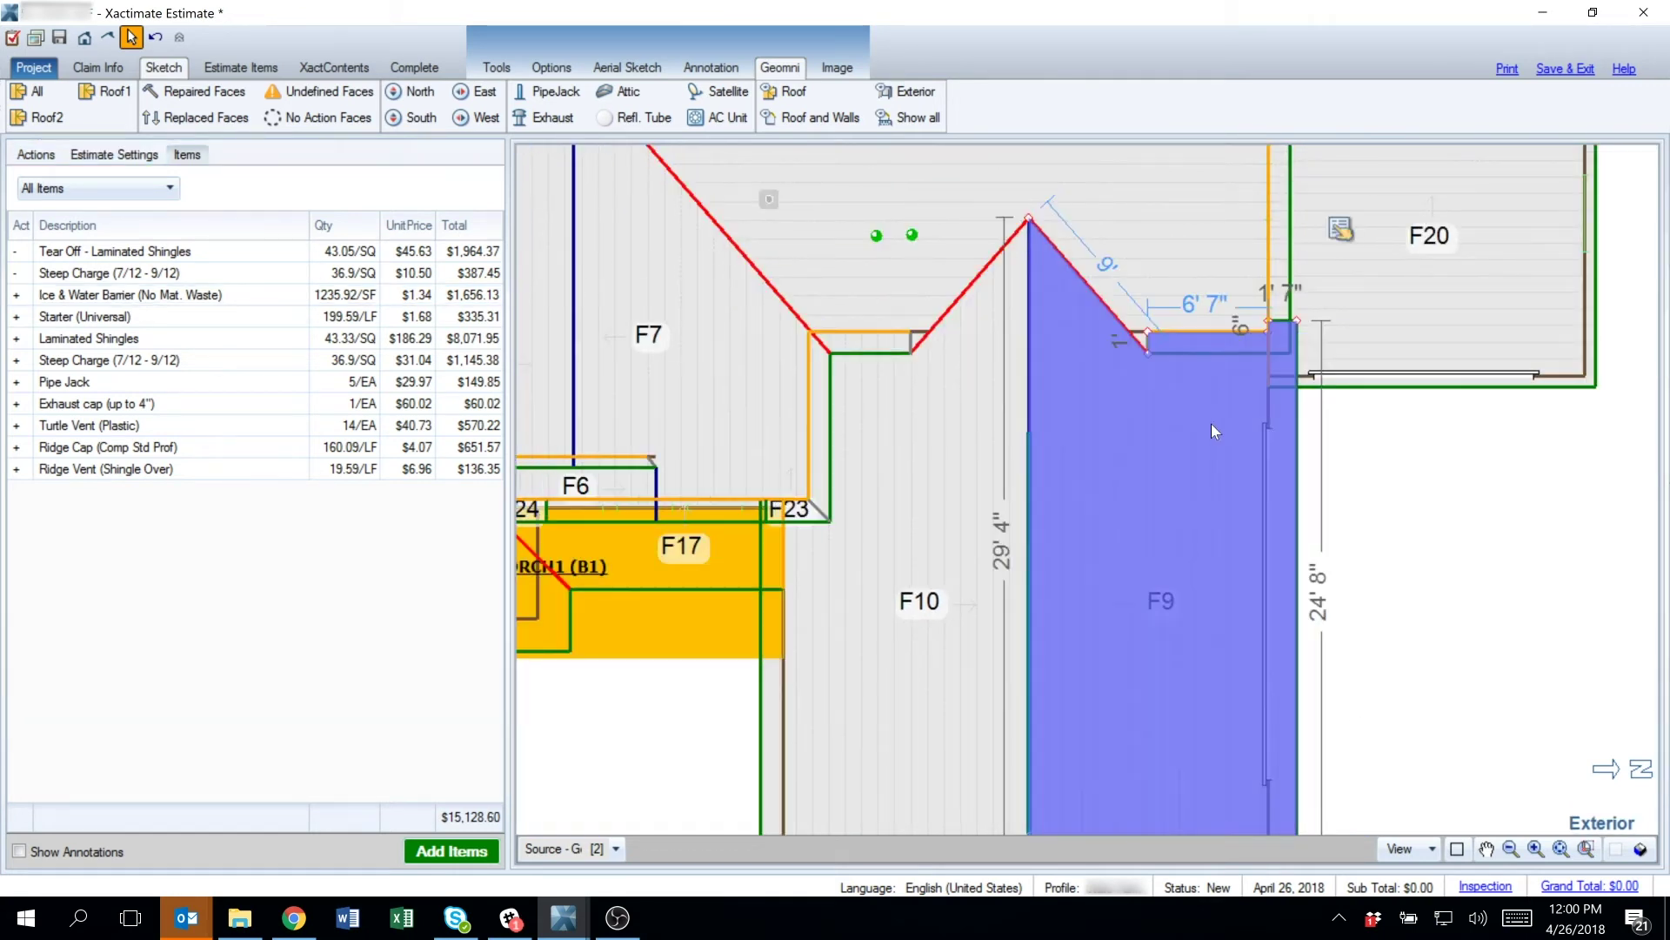
mouse_move(1353, 337)
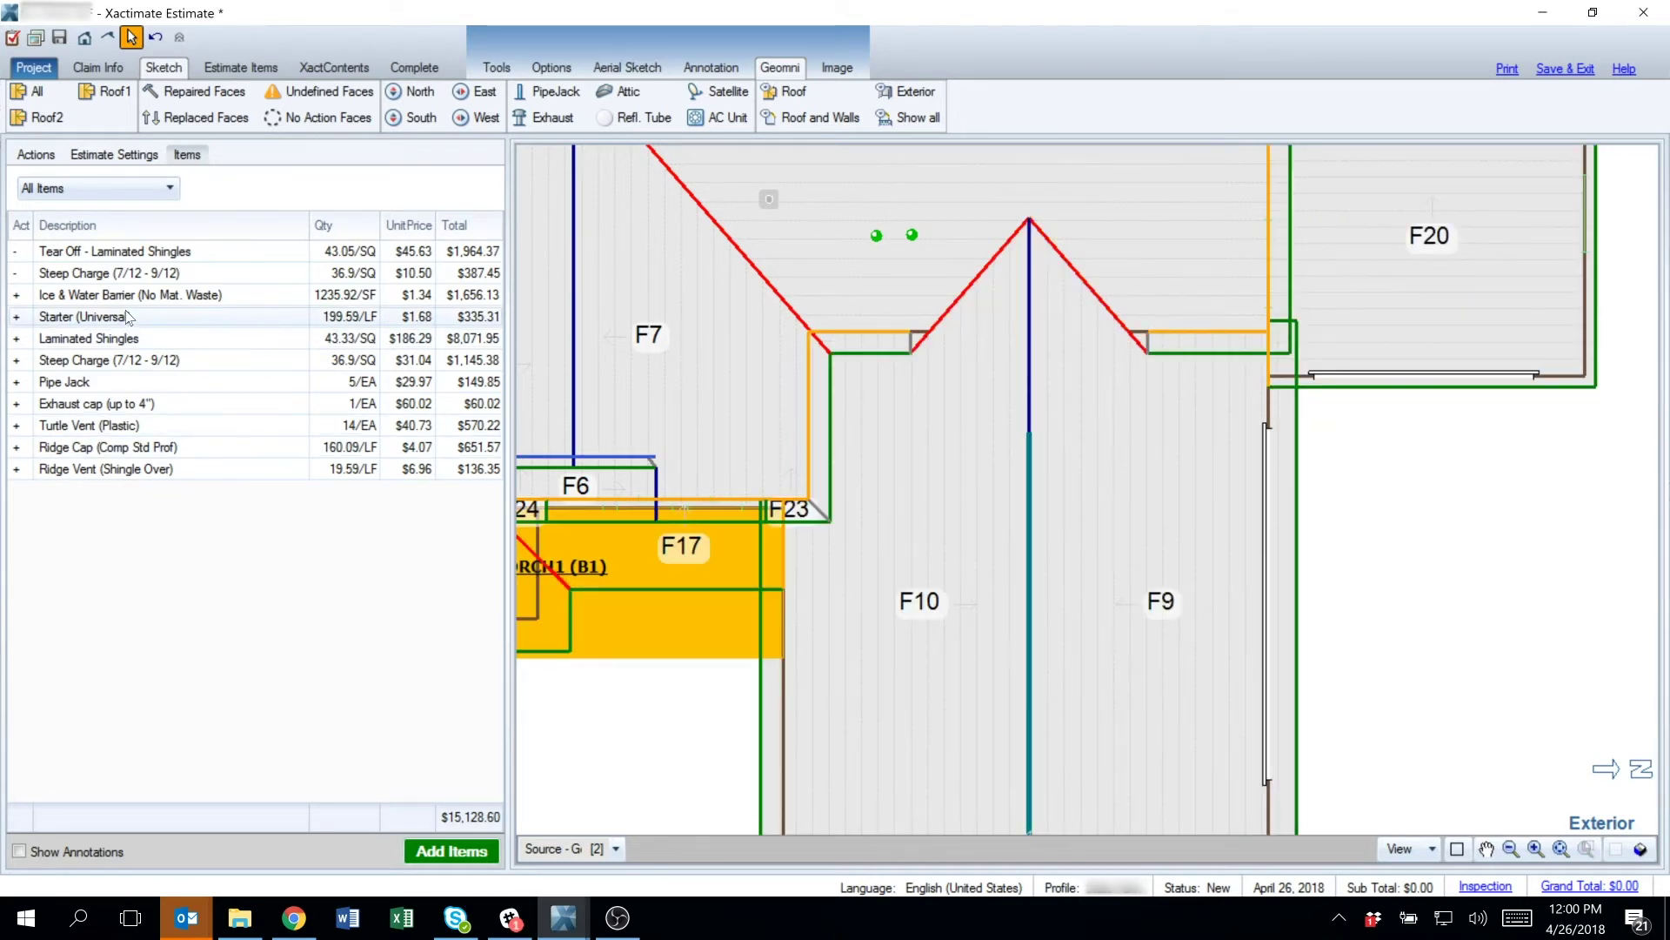
click(139, 293)
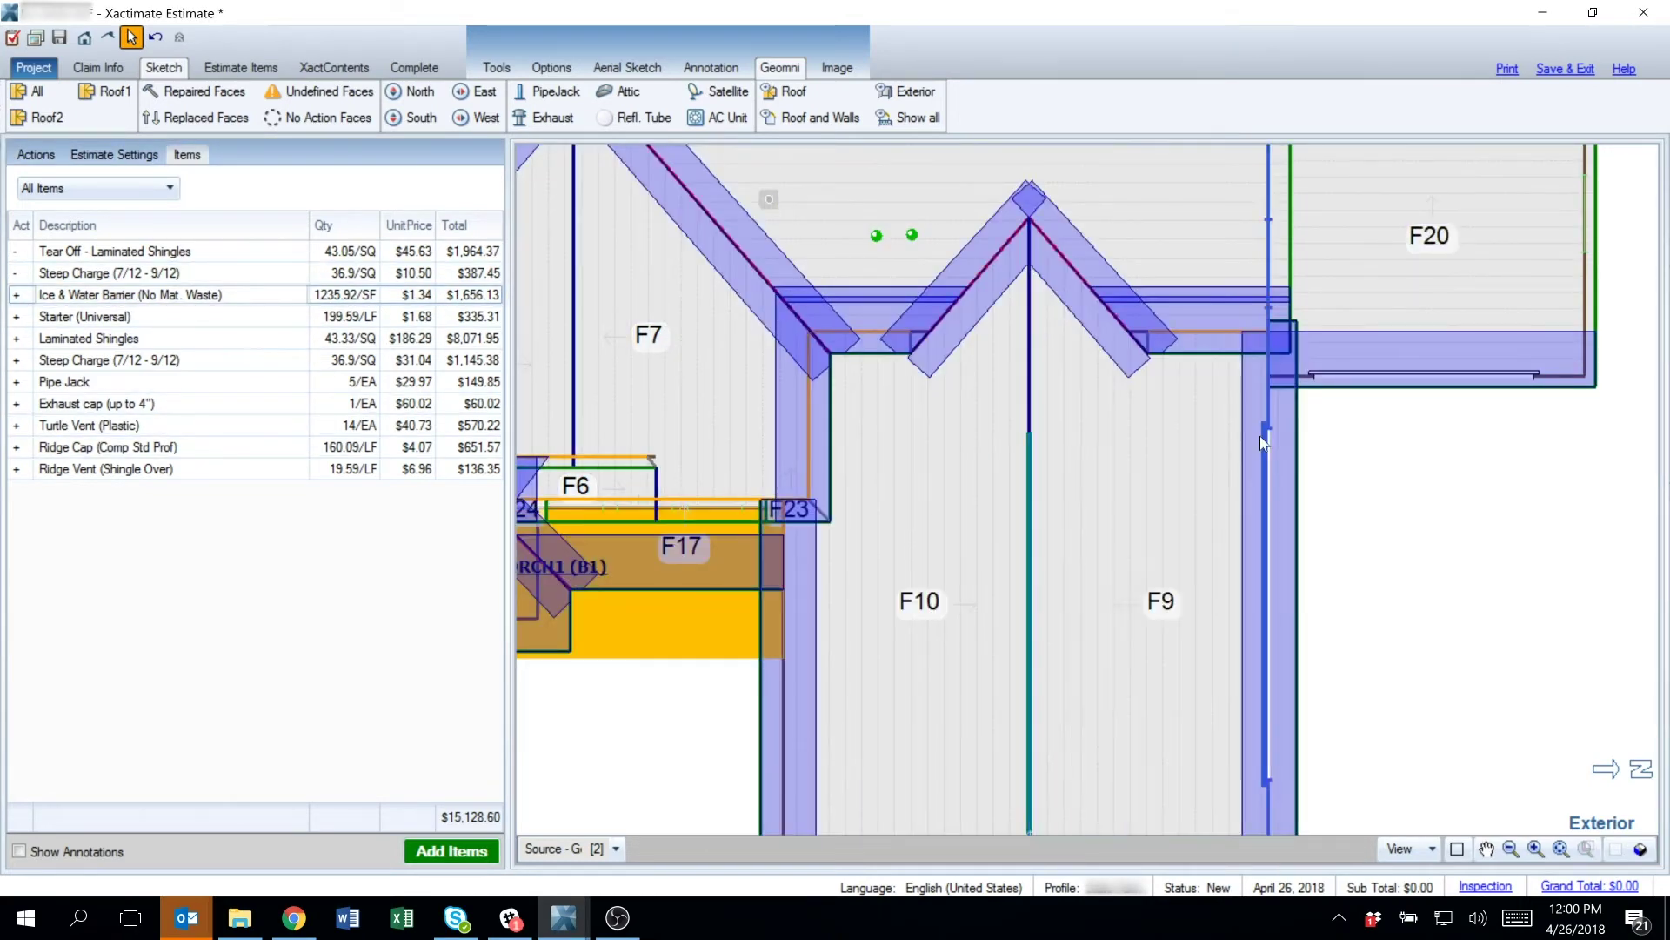
mouse_move(1340, 207)
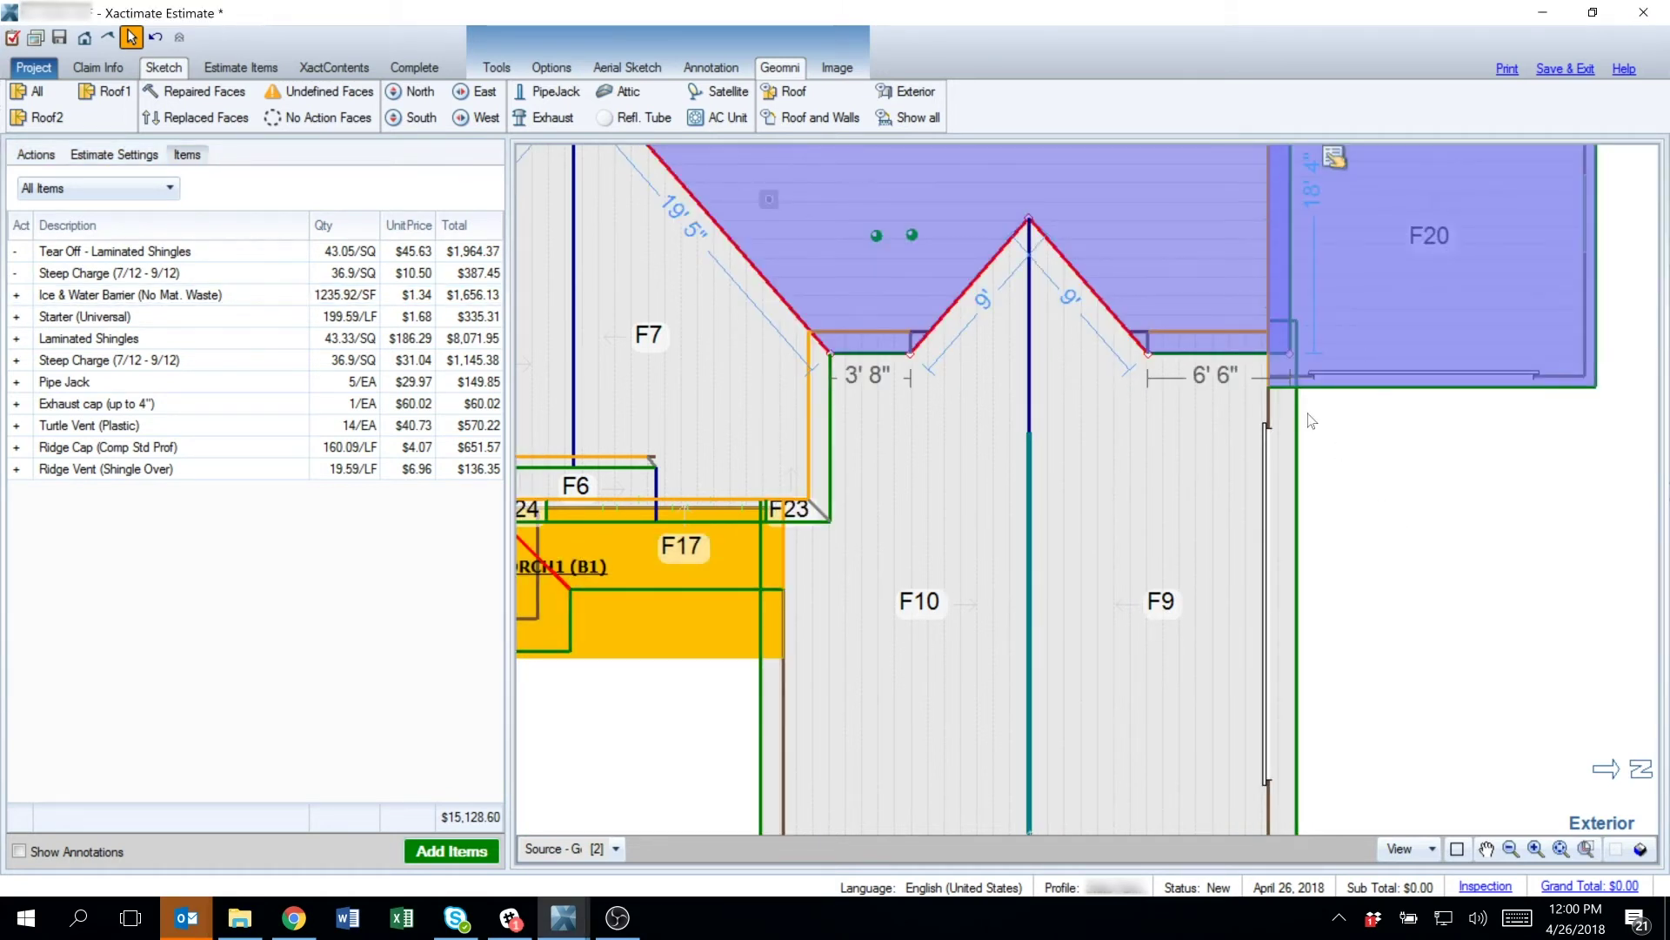
mouse_move(1154, 273)
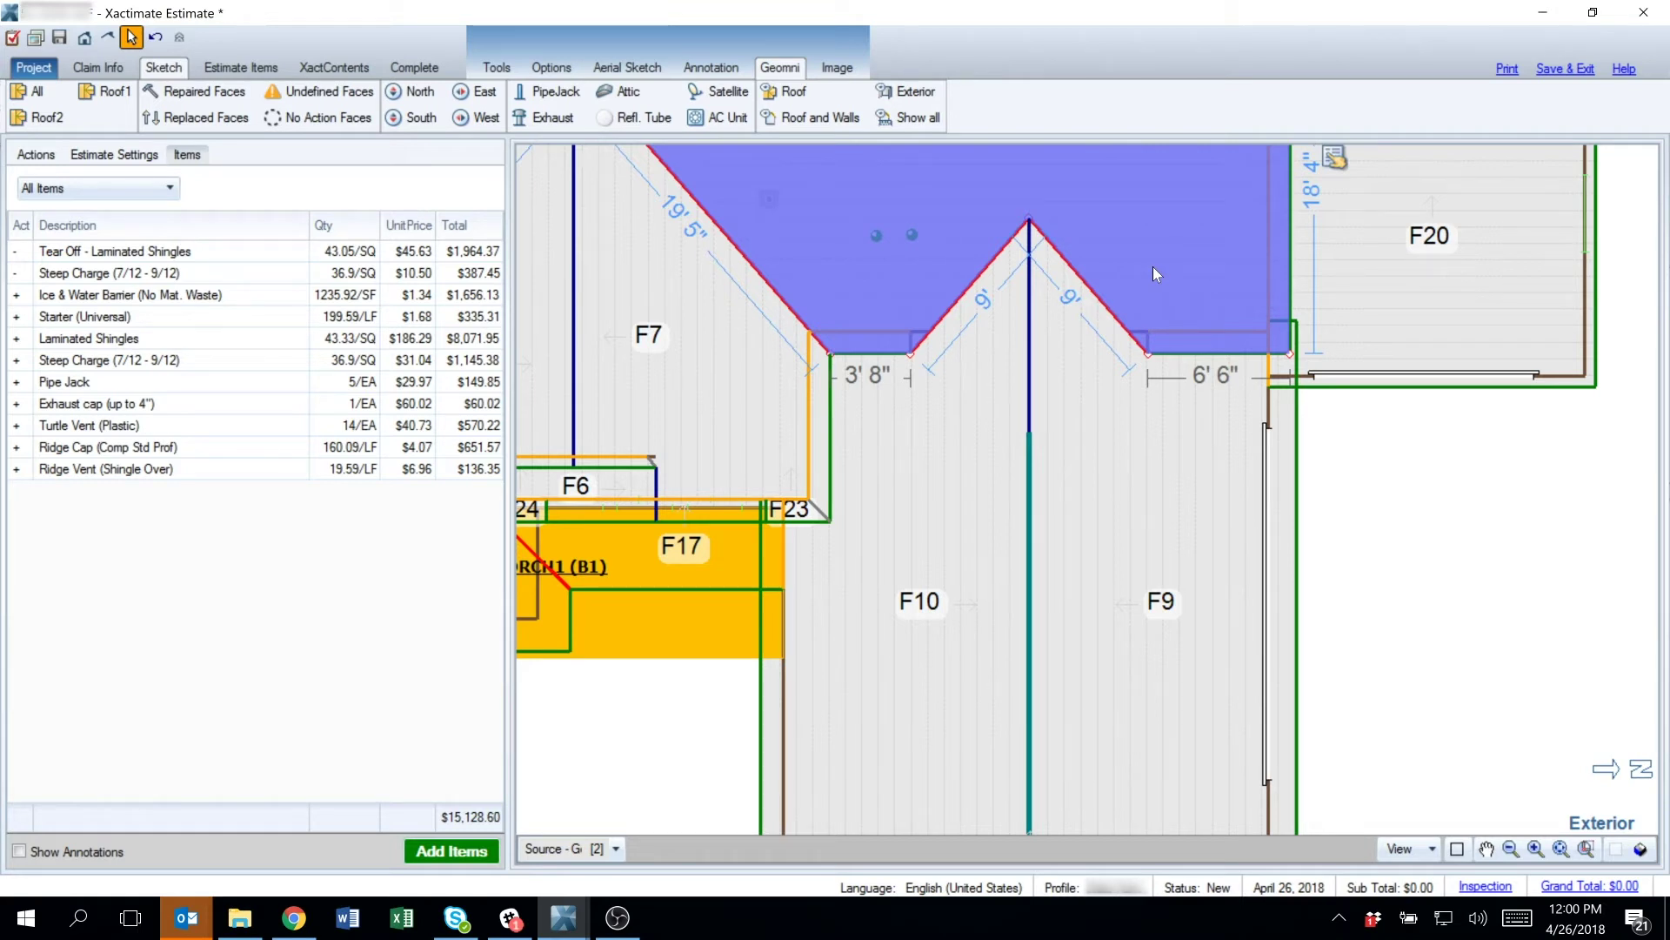
click(139, 295)
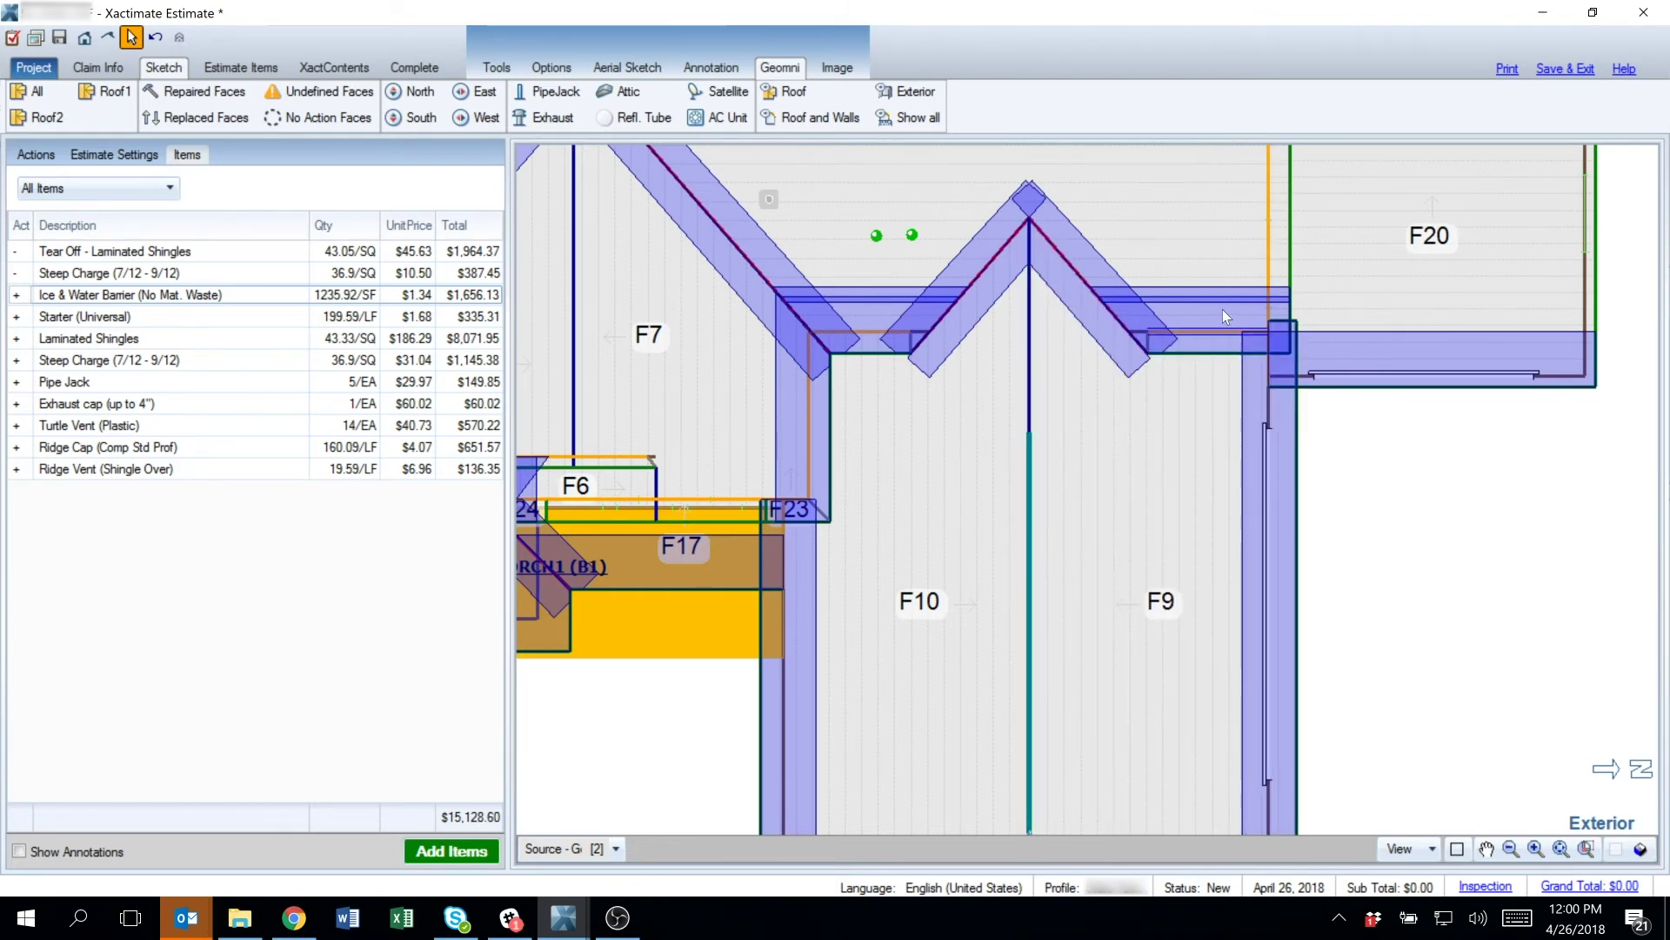
scroll(1229, 295, up, 2)
scroll(1230, 290, up, 3)
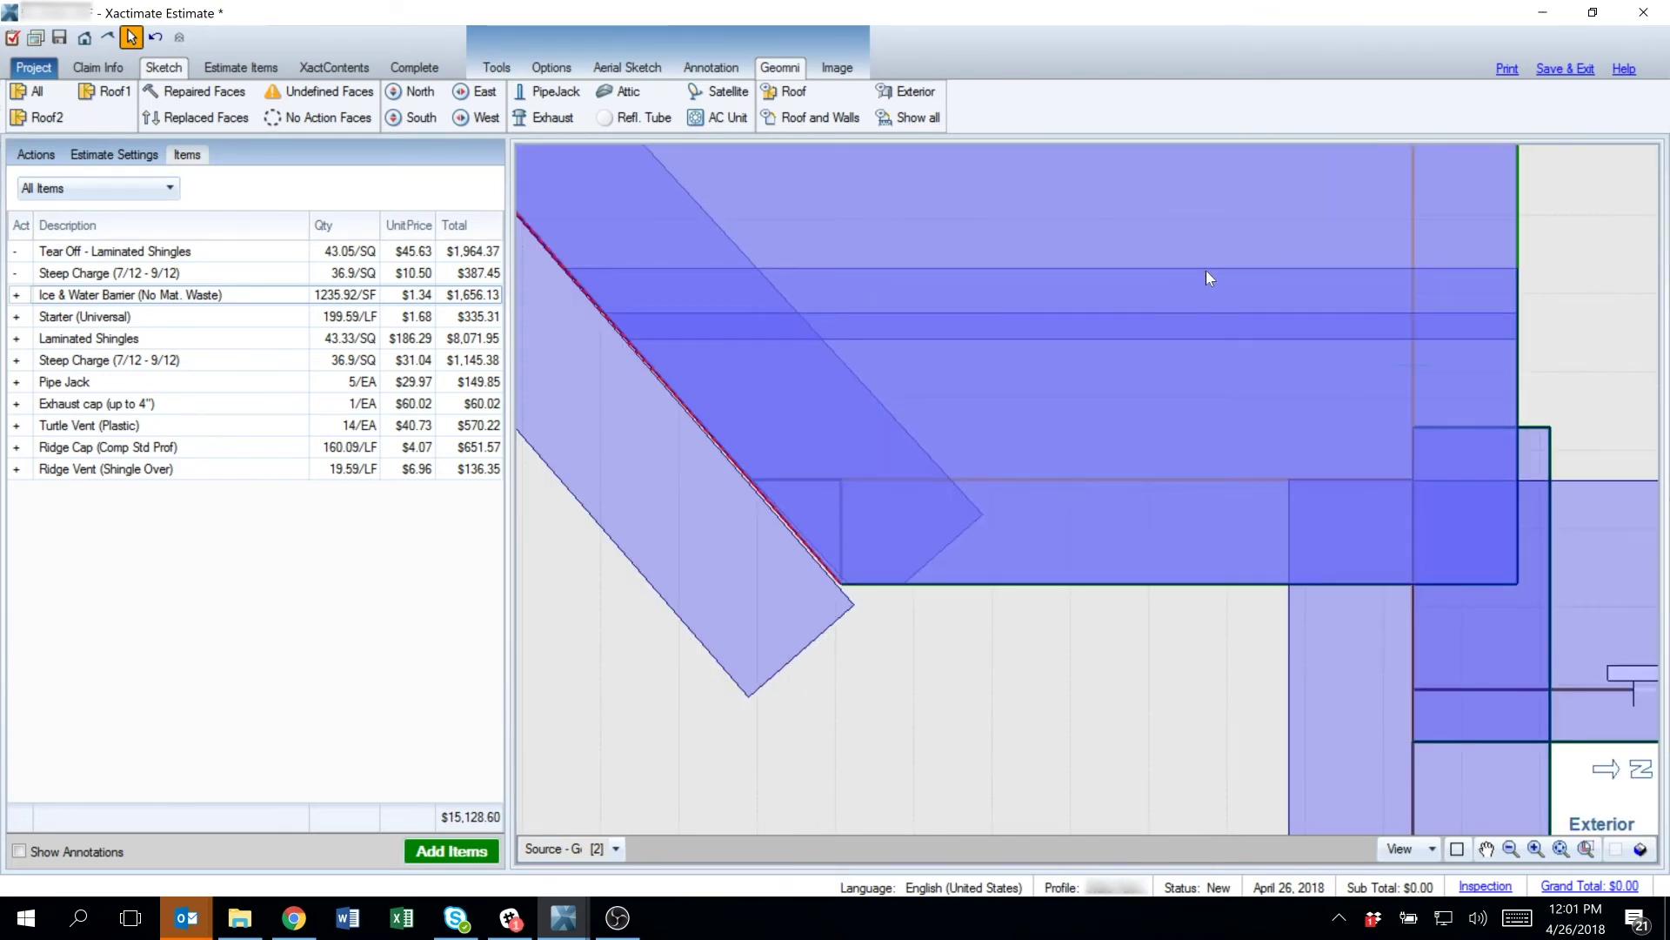
scroll(1206, 270, down, 5)
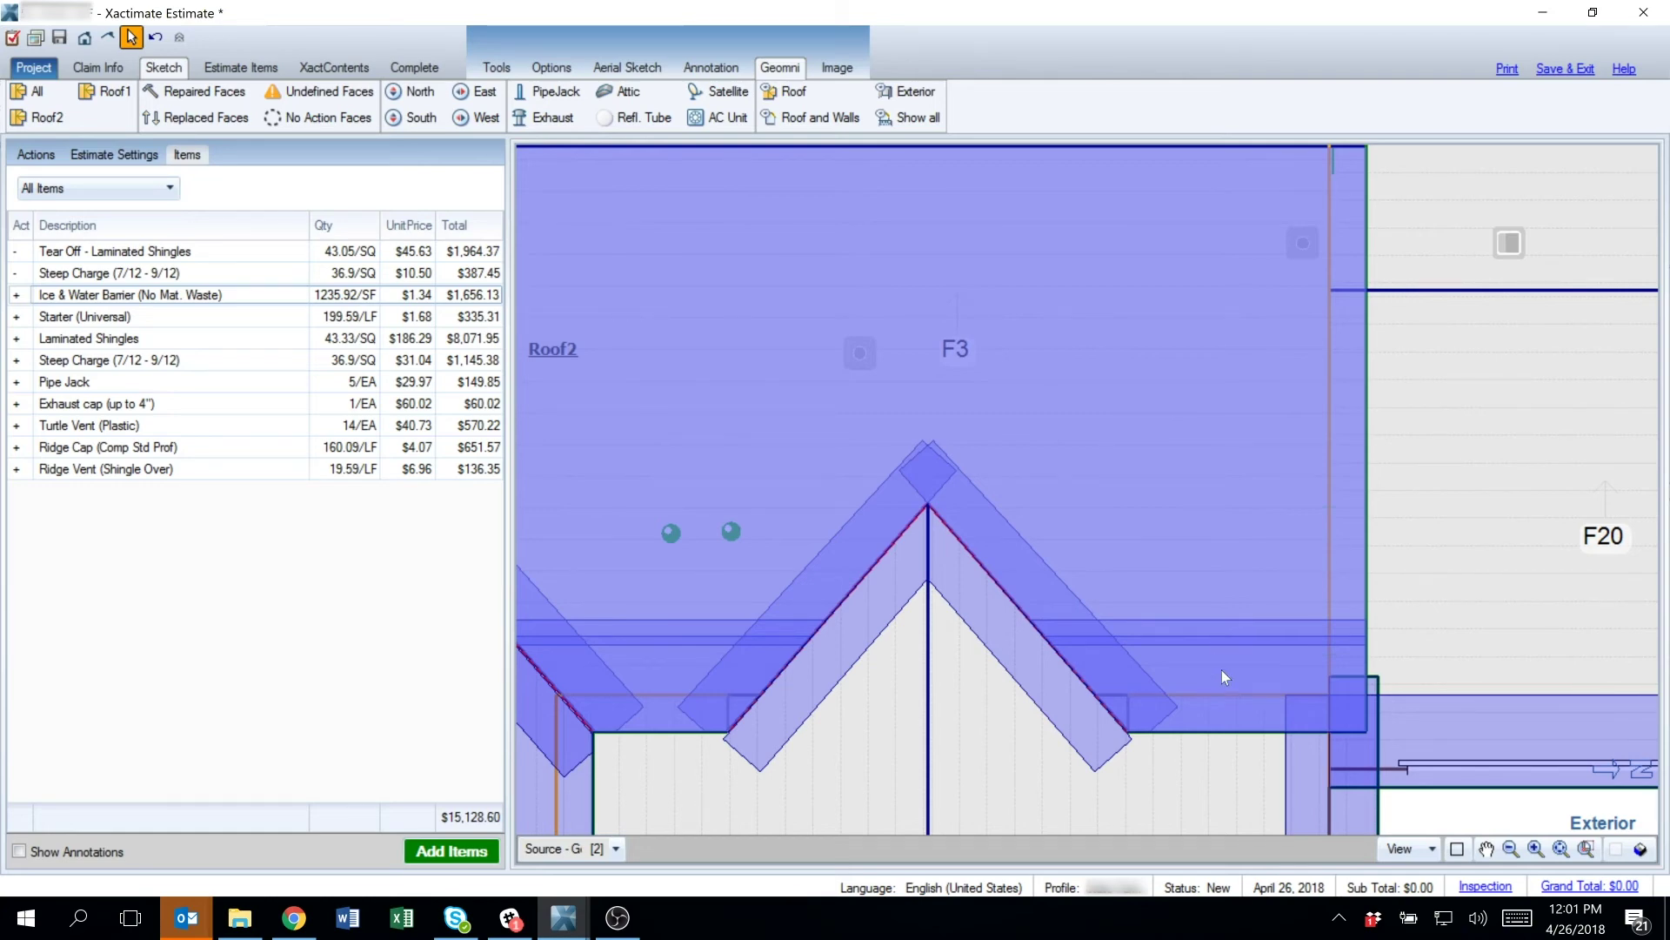
scroll(1222, 670, down, 5)
scroll(1150, 510, up, 3)
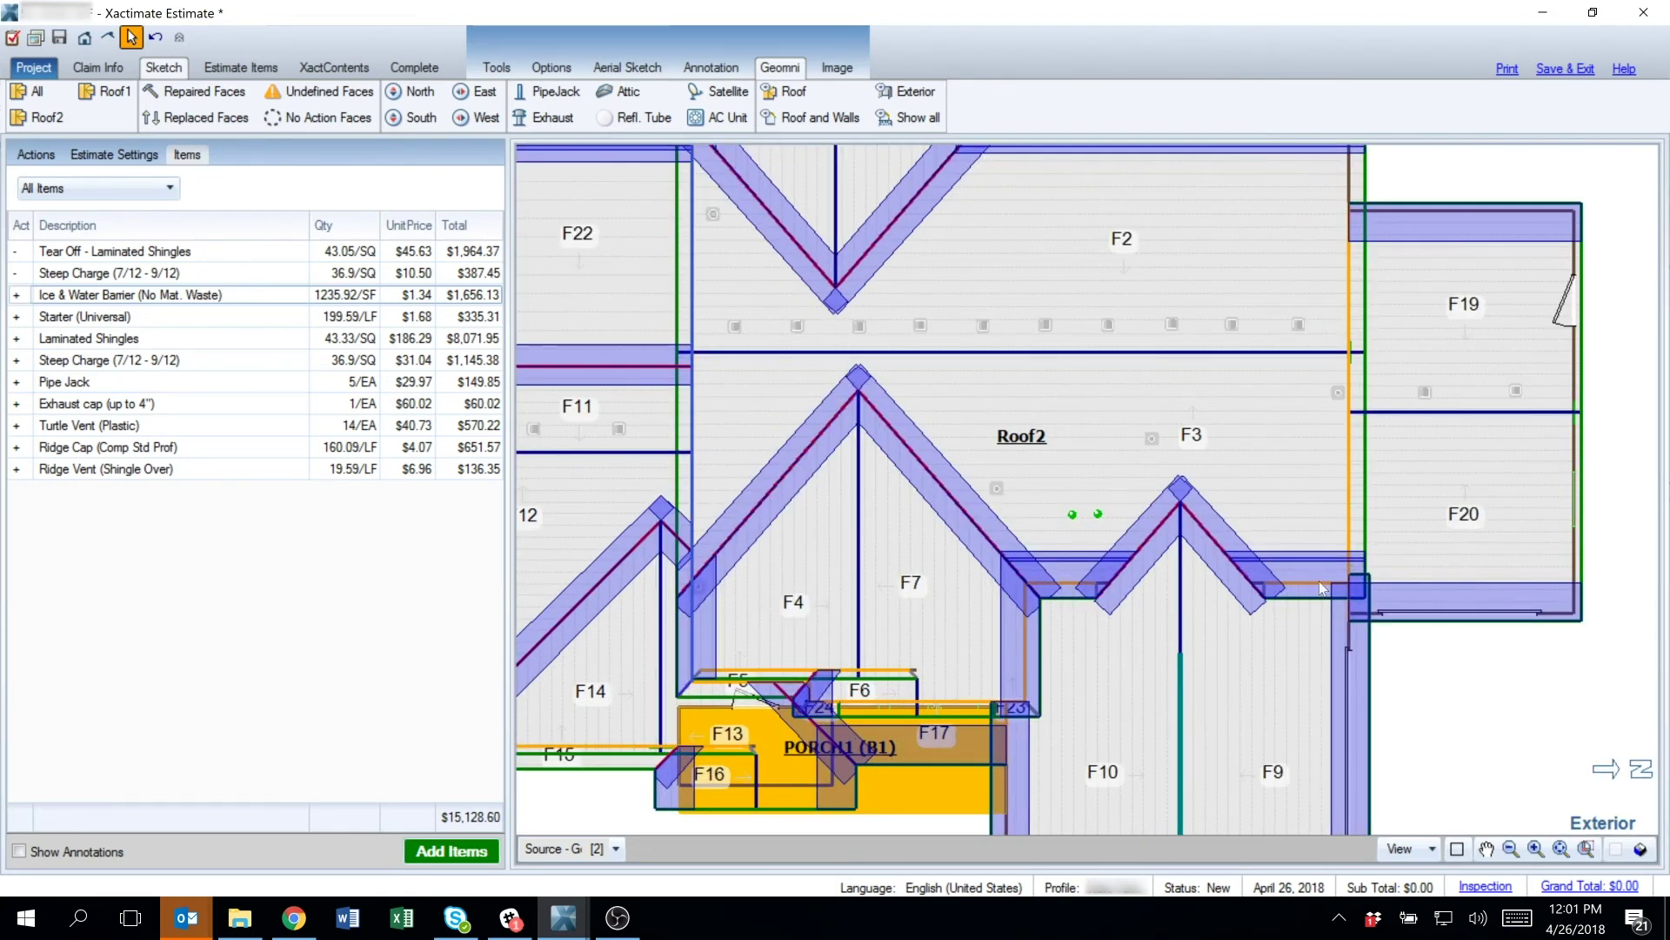
scroll(1319, 584, down, 3)
scroll(1041, 717, up, 5)
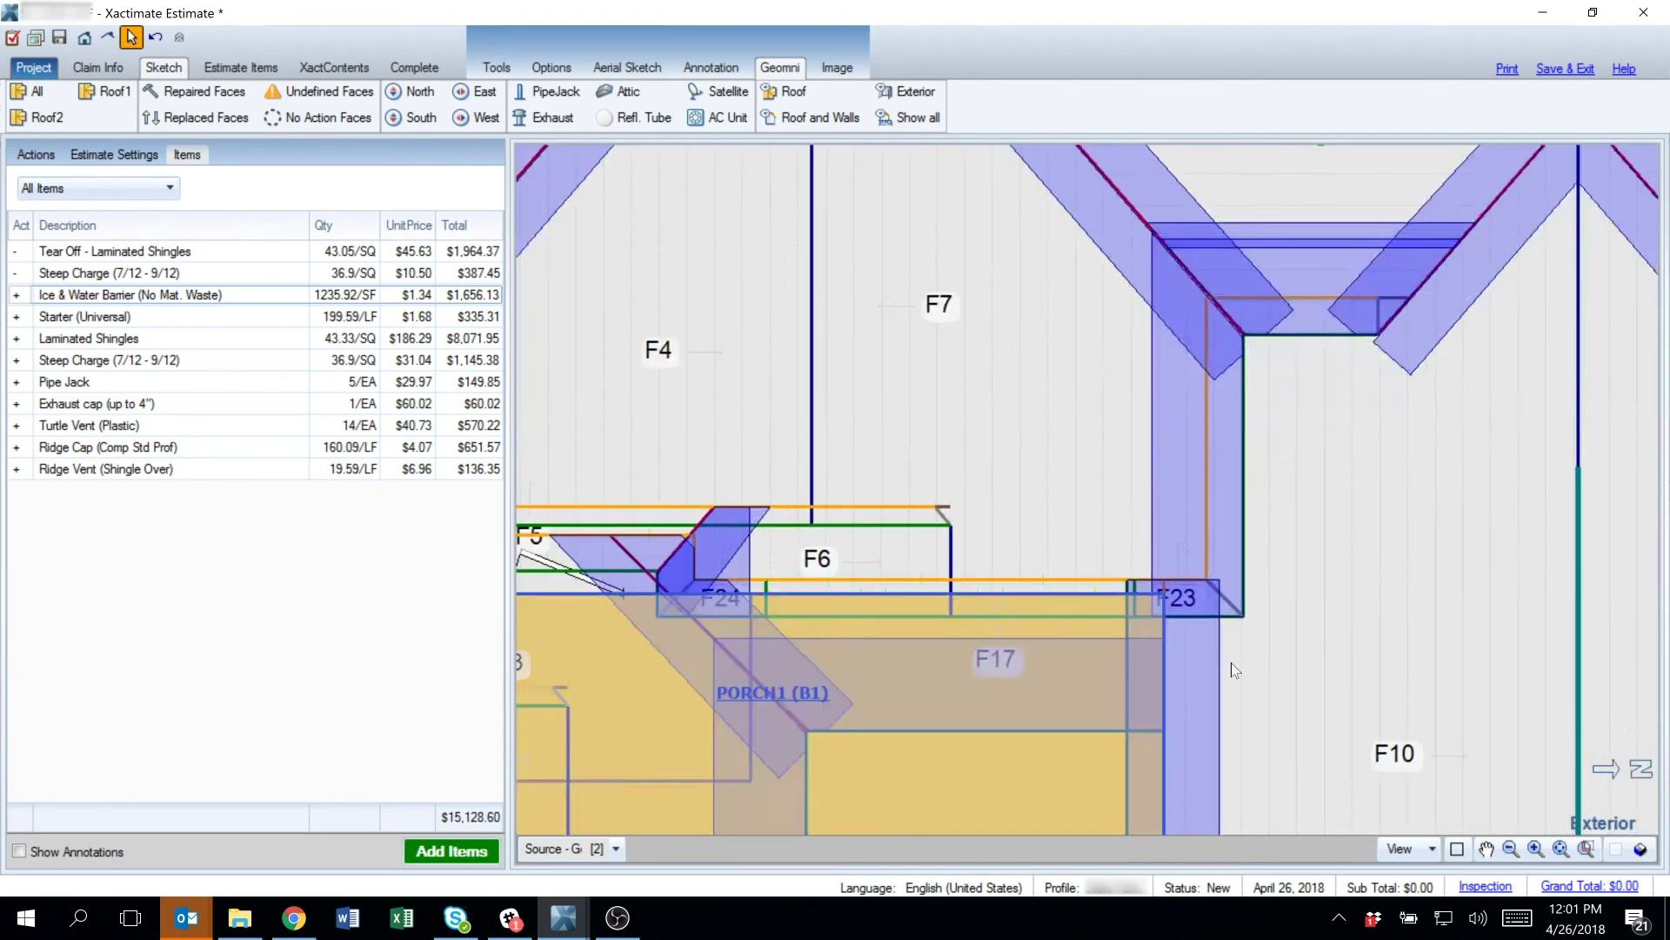
scroll(1235, 670, down, 4)
scroll(1519, 448, down, 1)
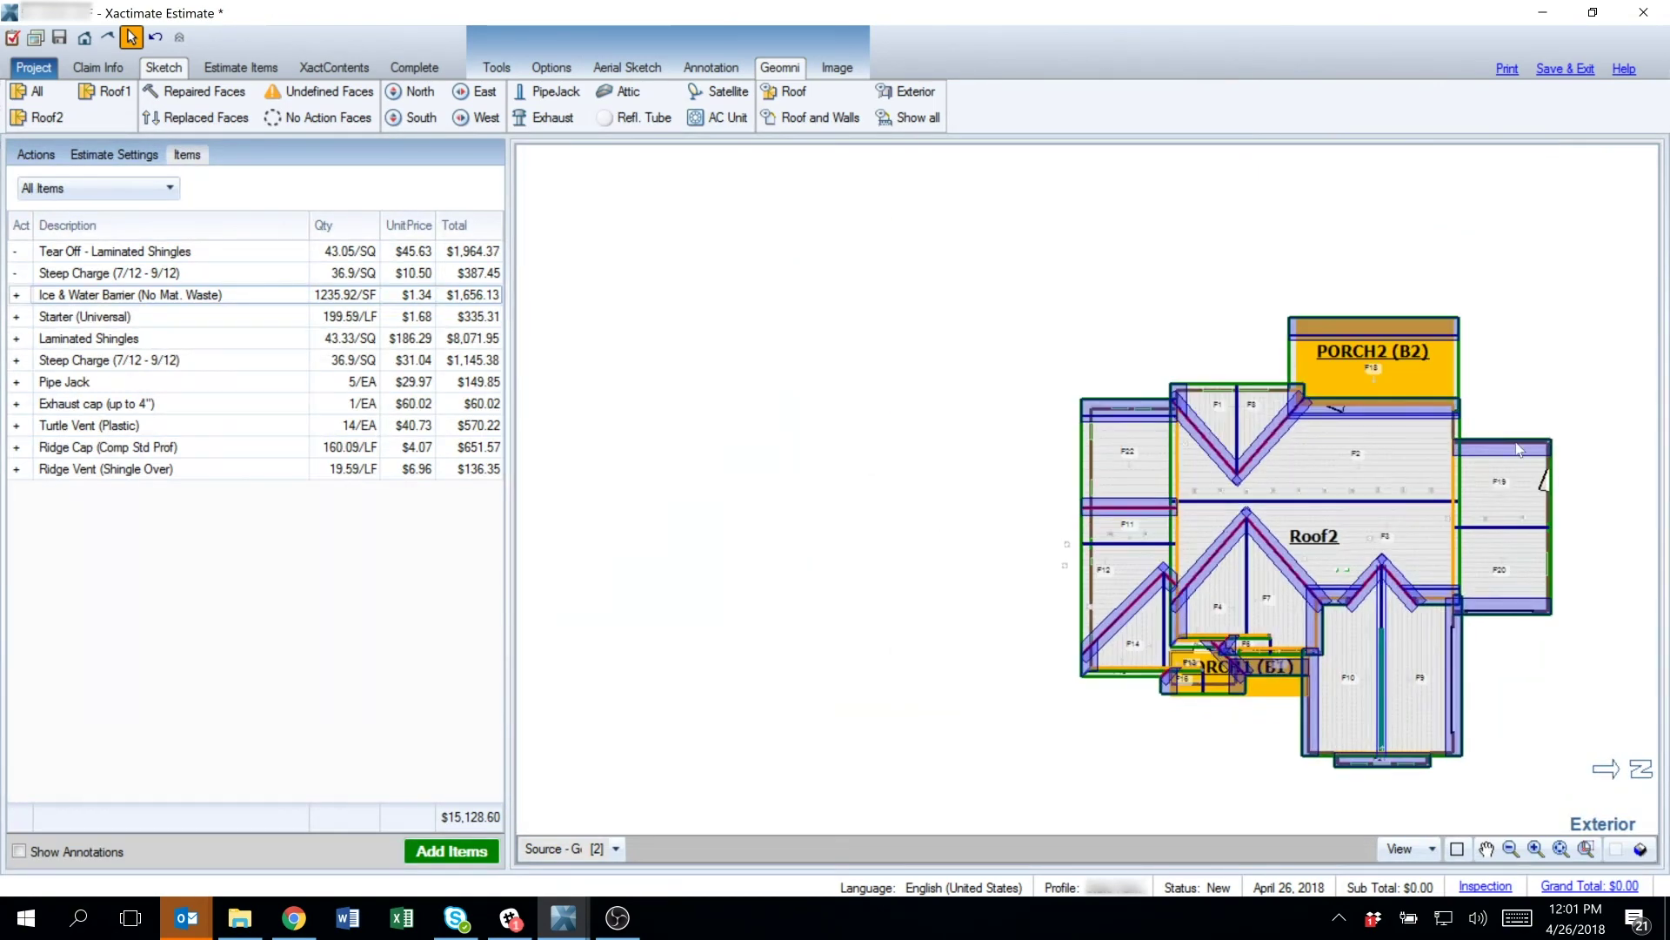
scroll(1558, 357, up, 3)
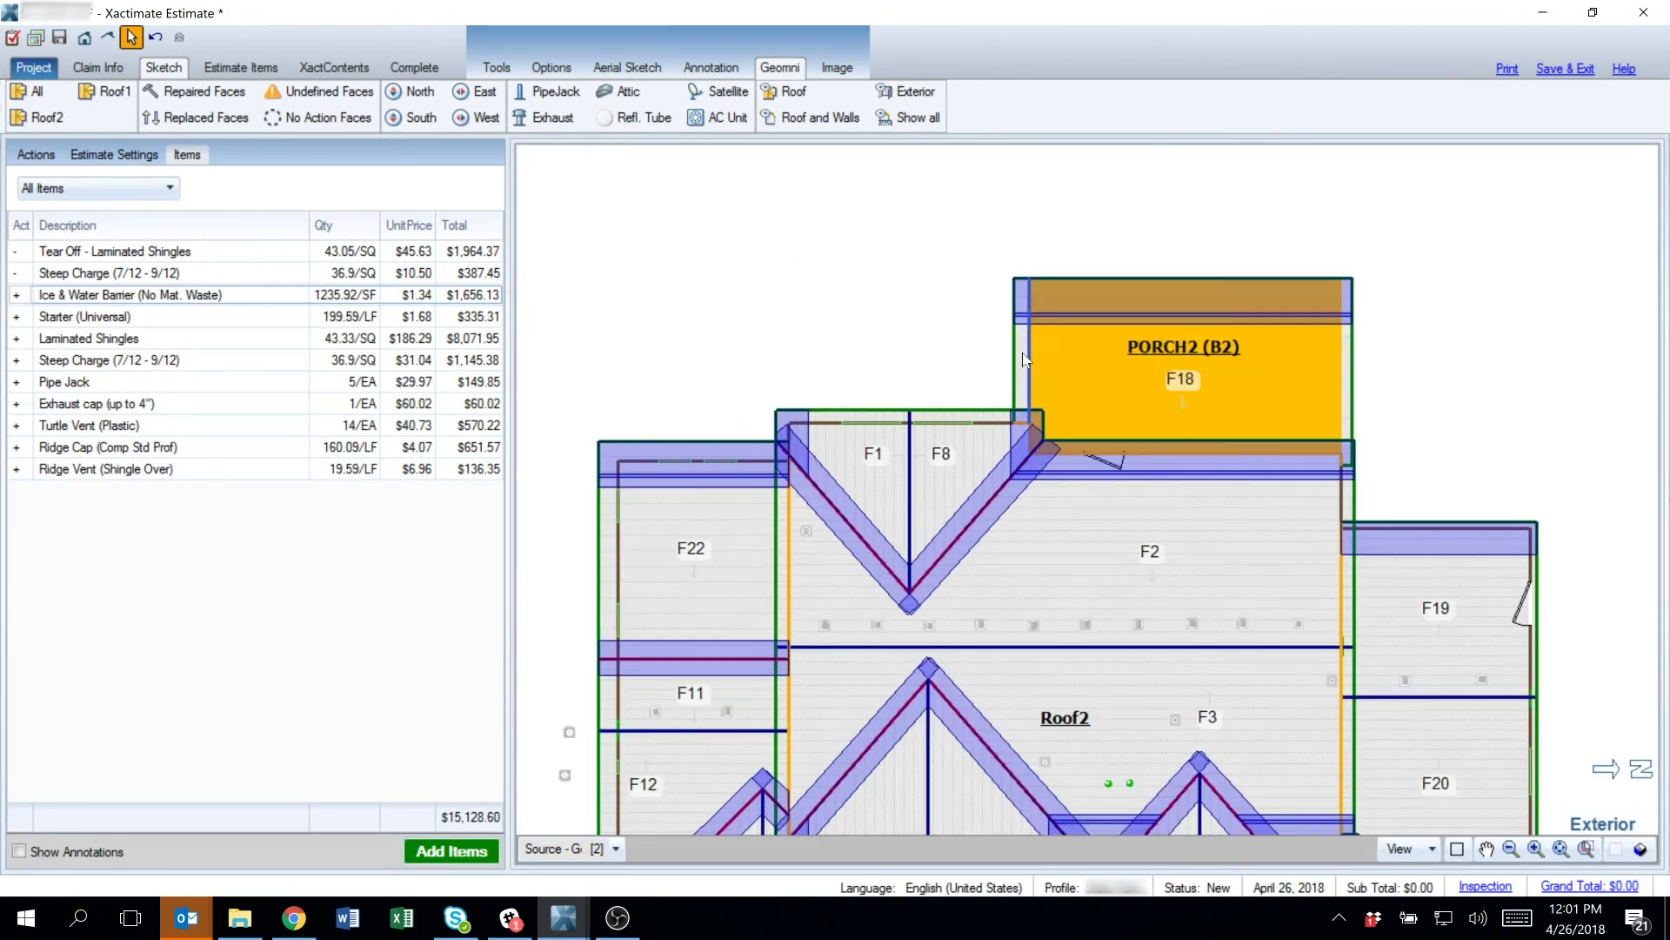
Select PORCH2 face F18 and set its Ice/Water Barrier Action to None on the Actions tab
scroll(1023, 353, up, 2)
click(1026, 352)
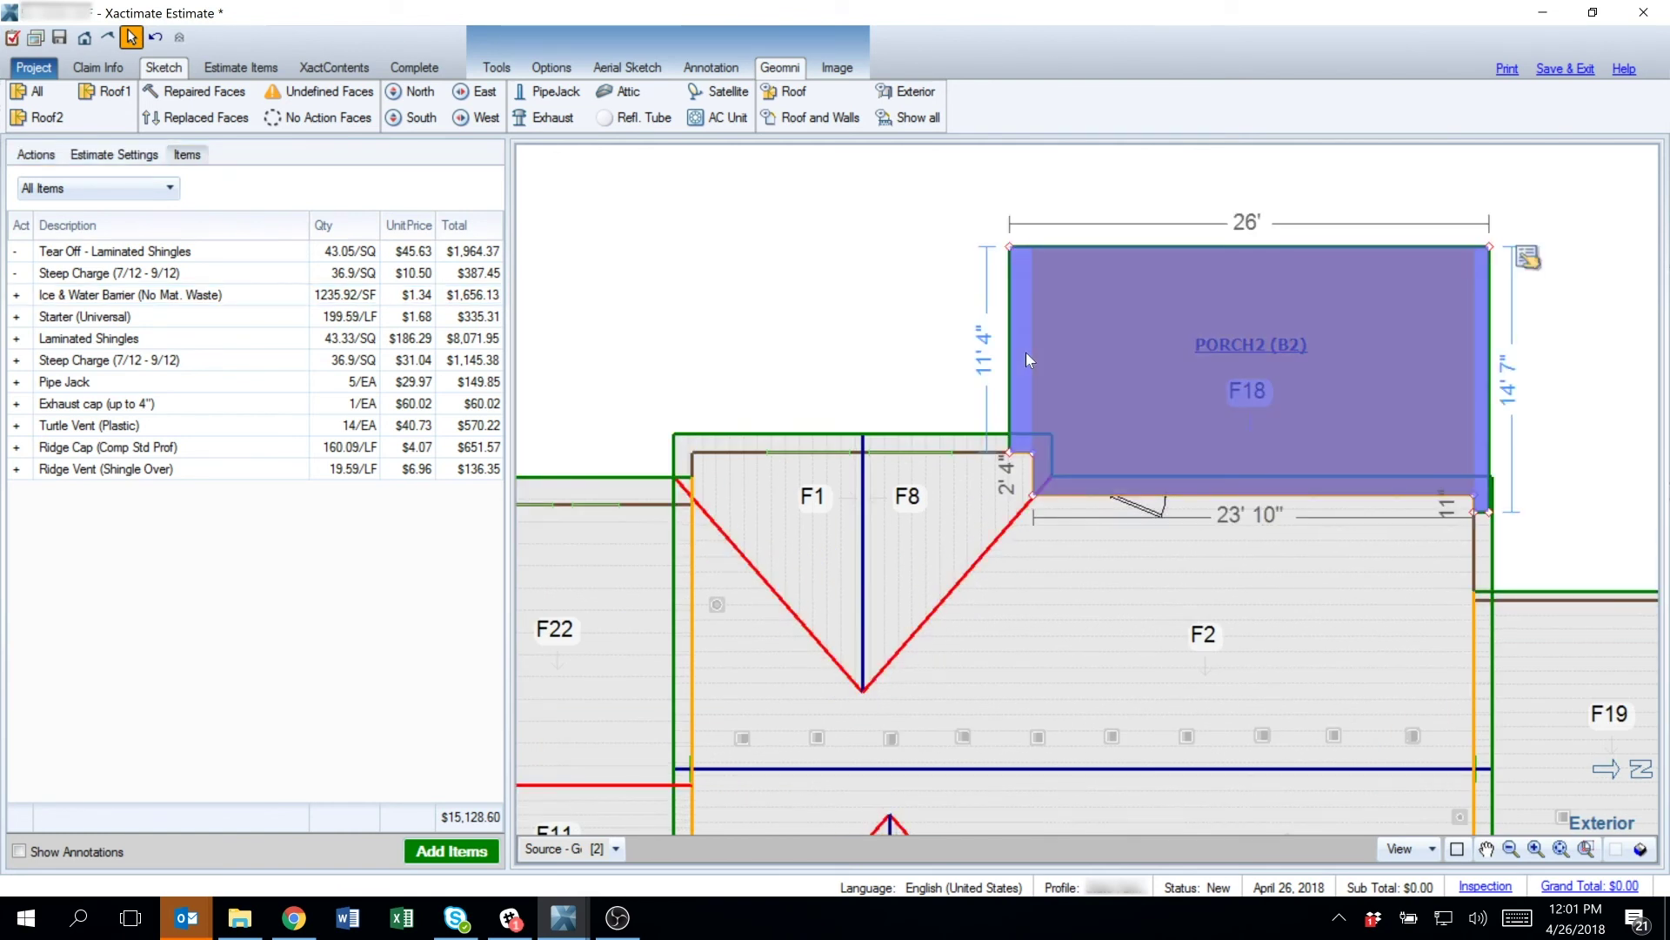
click(1030, 352)
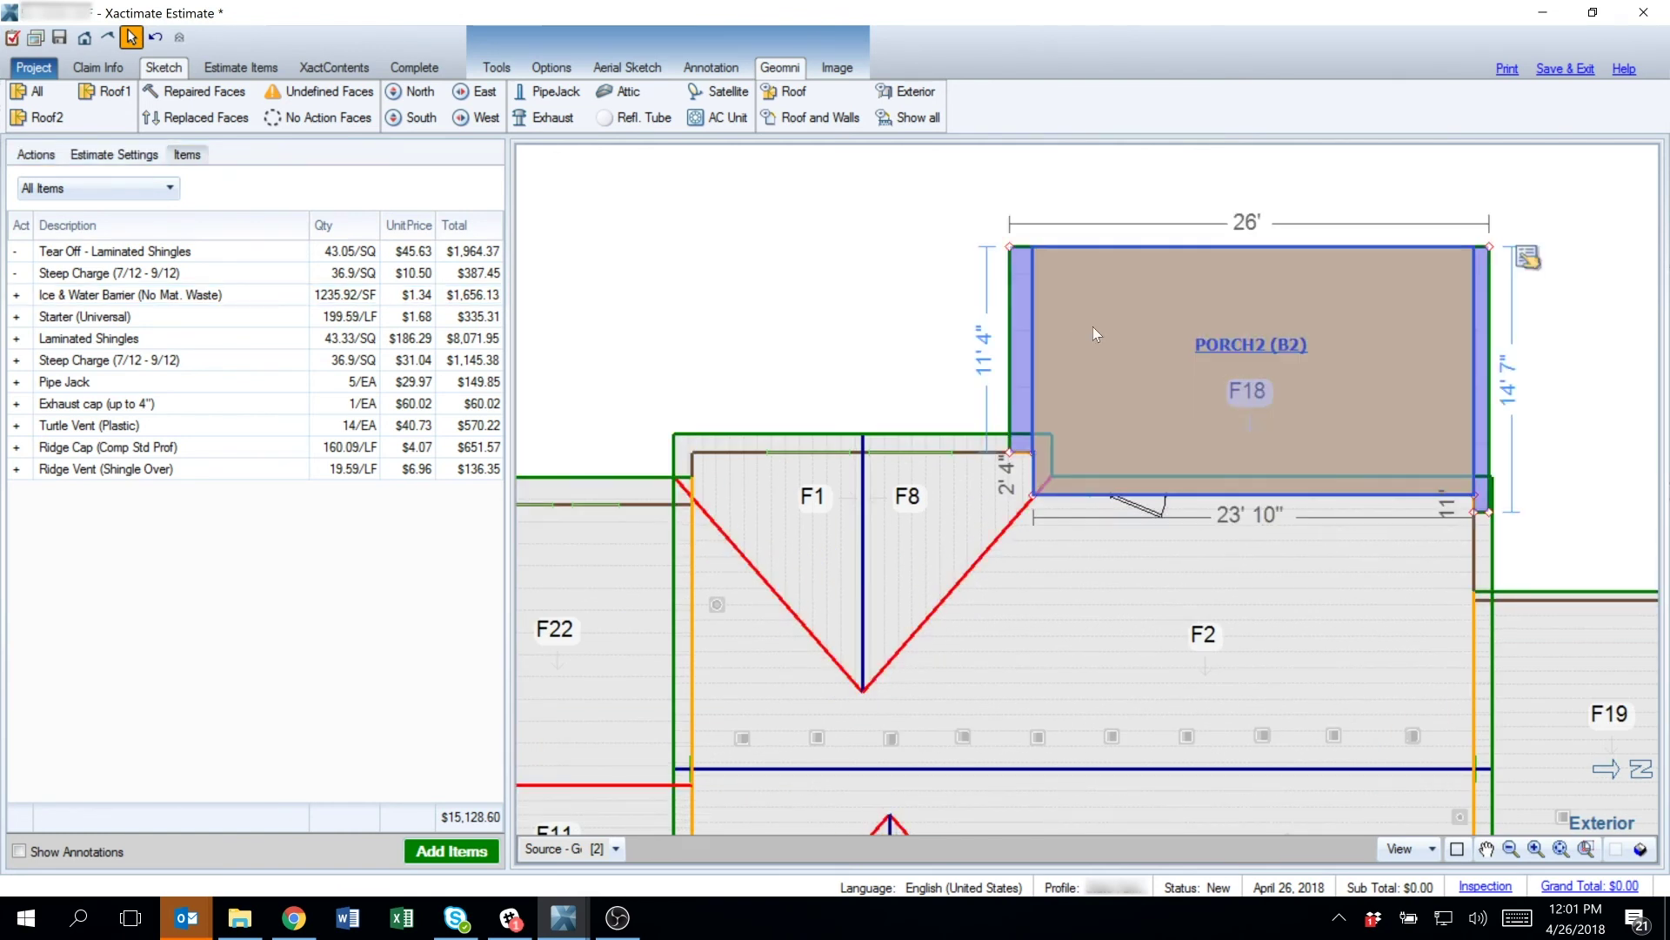
click(39, 157)
scroll(244, 452, down, 2)
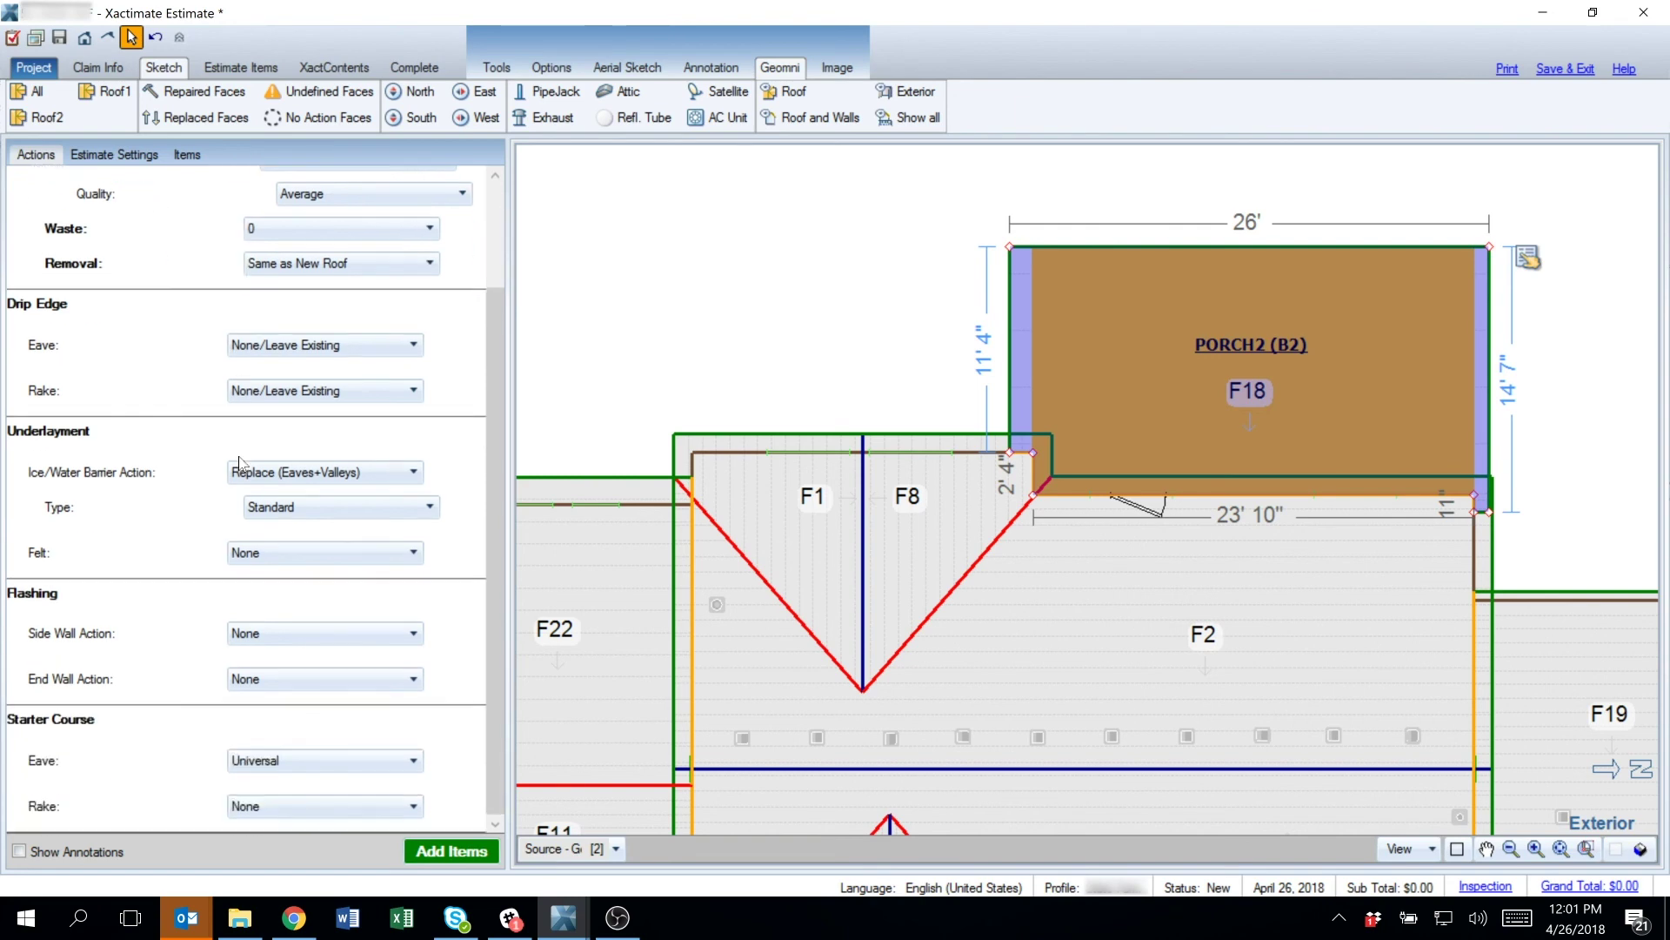
click(295, 474)
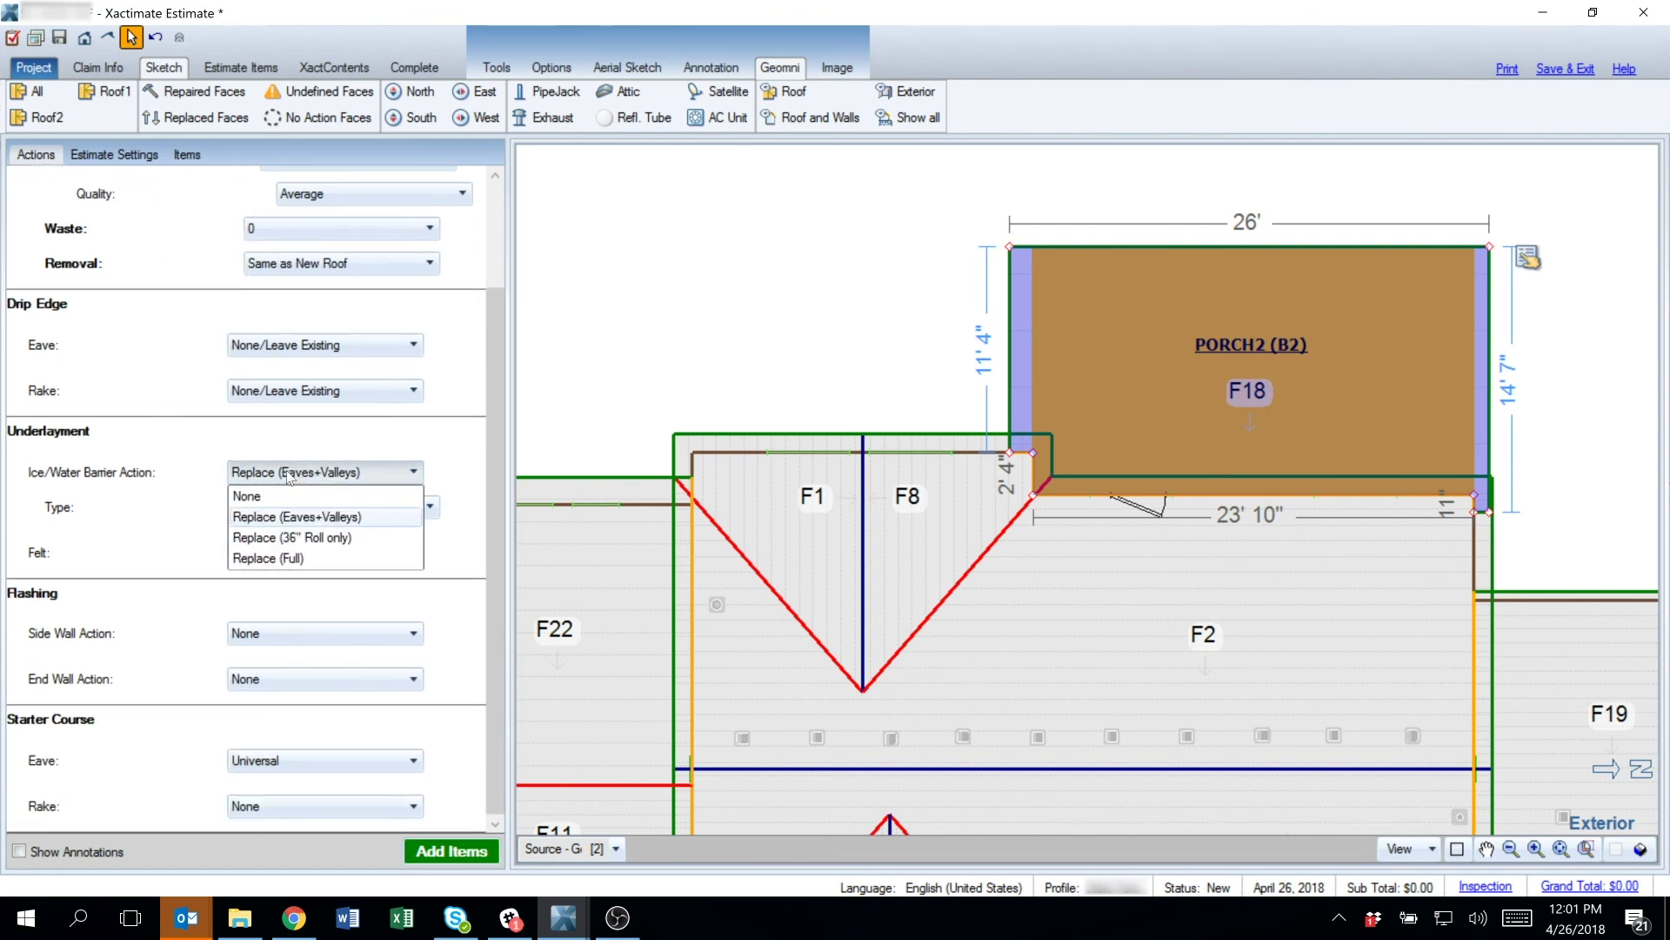
click(270, 489)
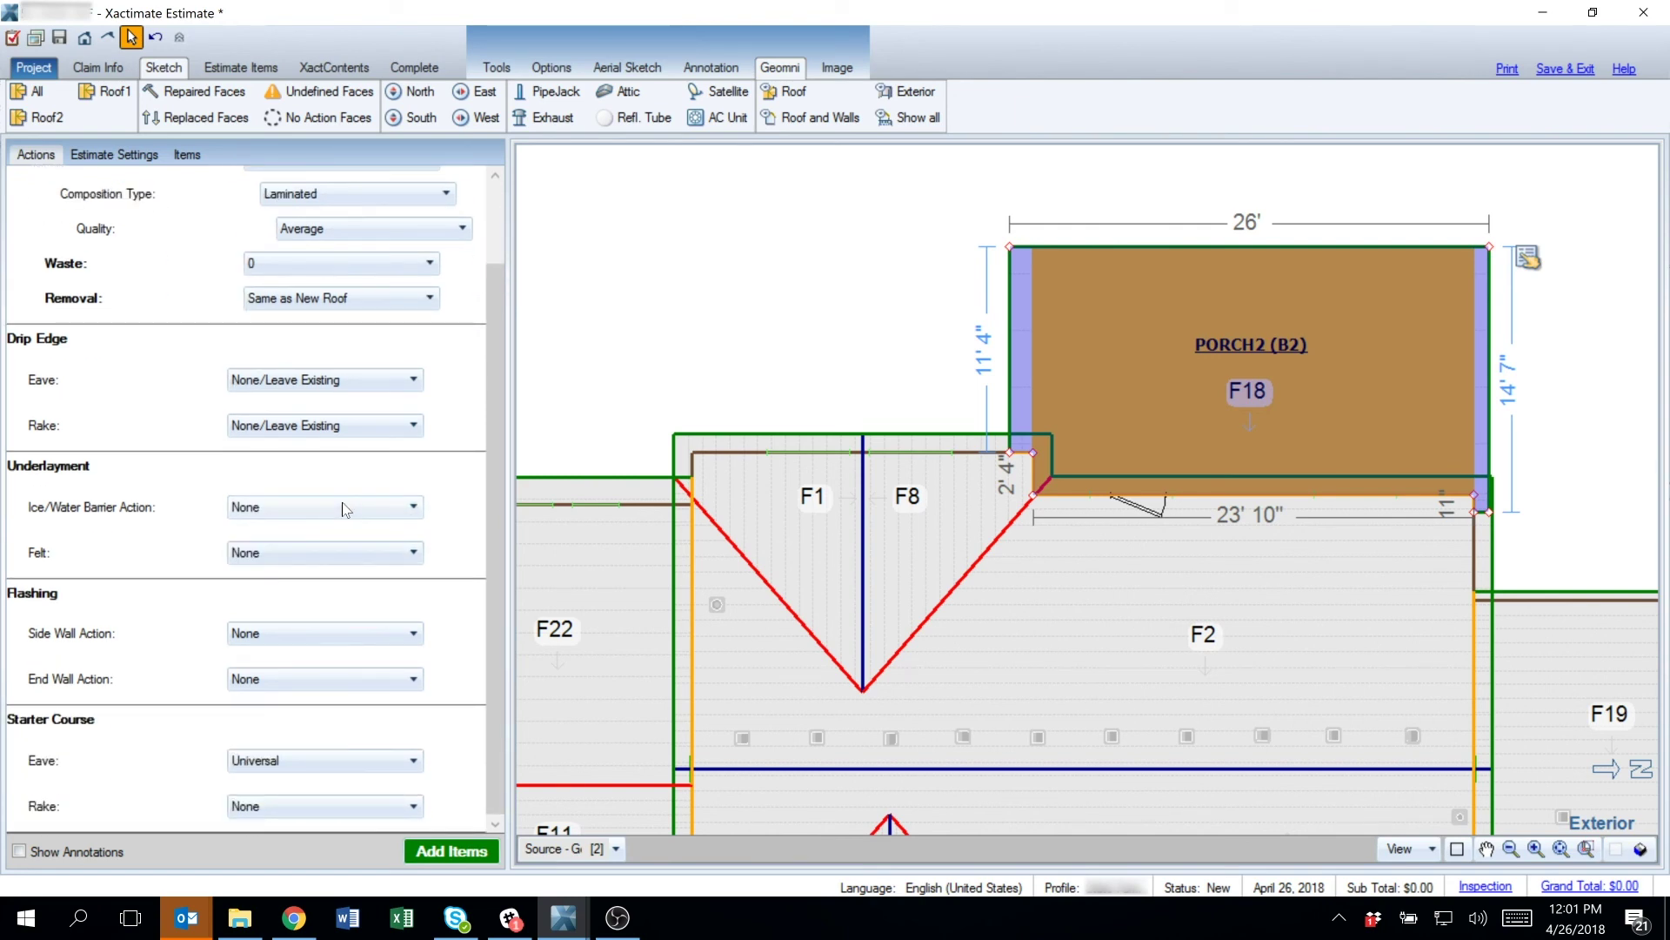